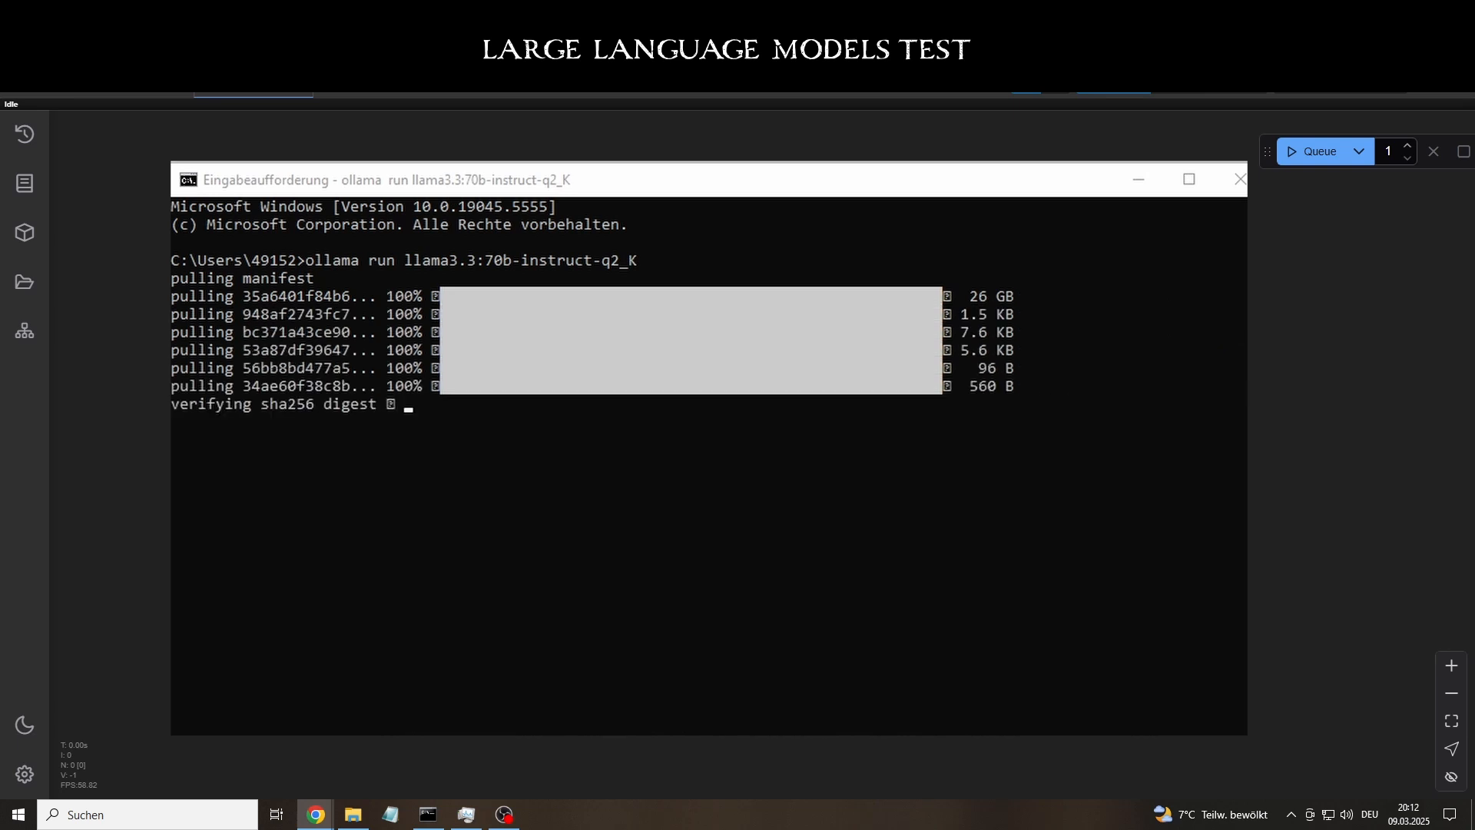
# Ask the running llama3.3:70b-instruct-q2_K model "Llama what is your profession?".
pyautogui.write('Llama')
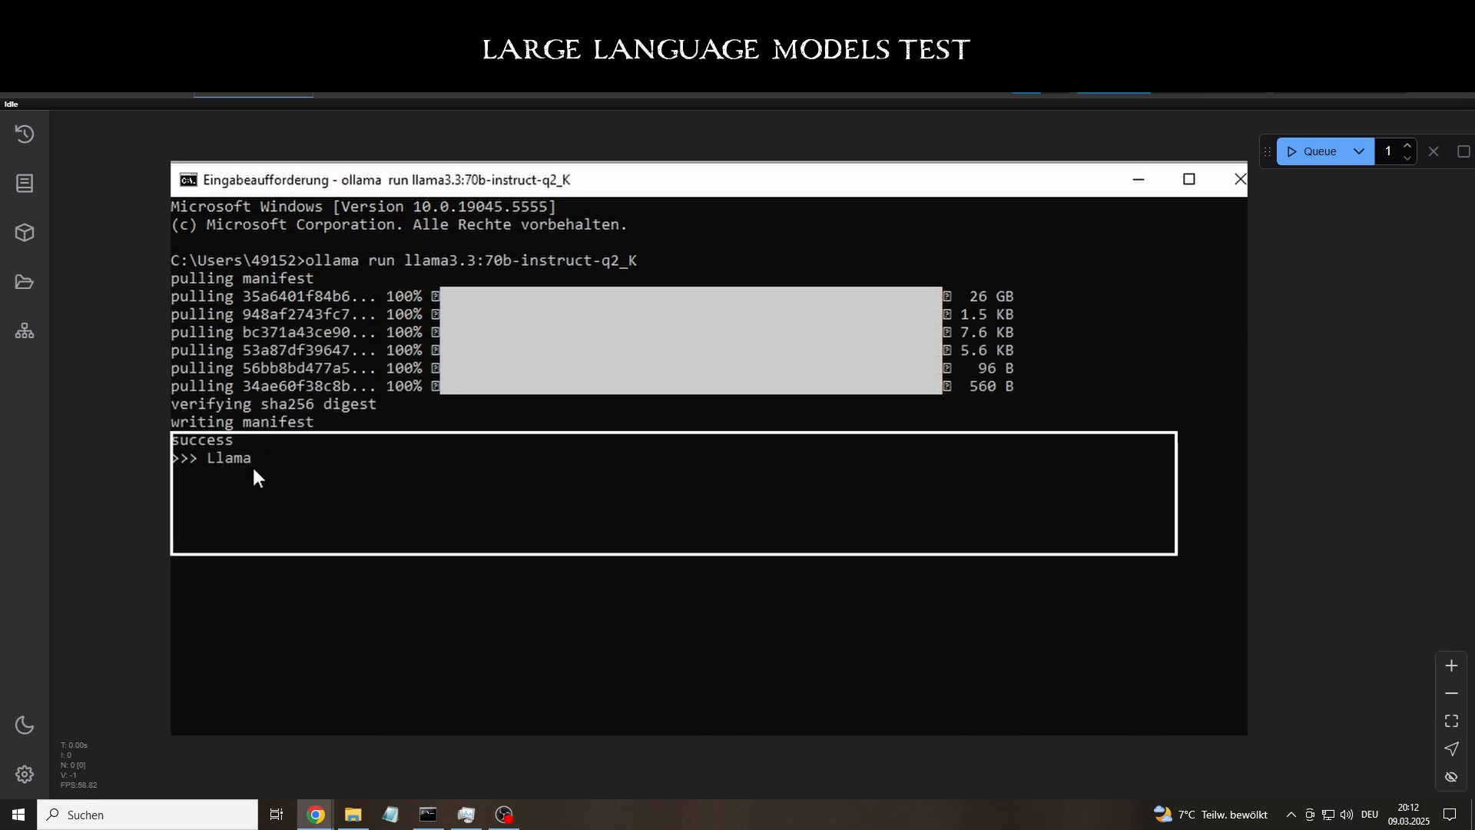
pyautogui.write(' what is your profession?')
pyautogui.press('Return')
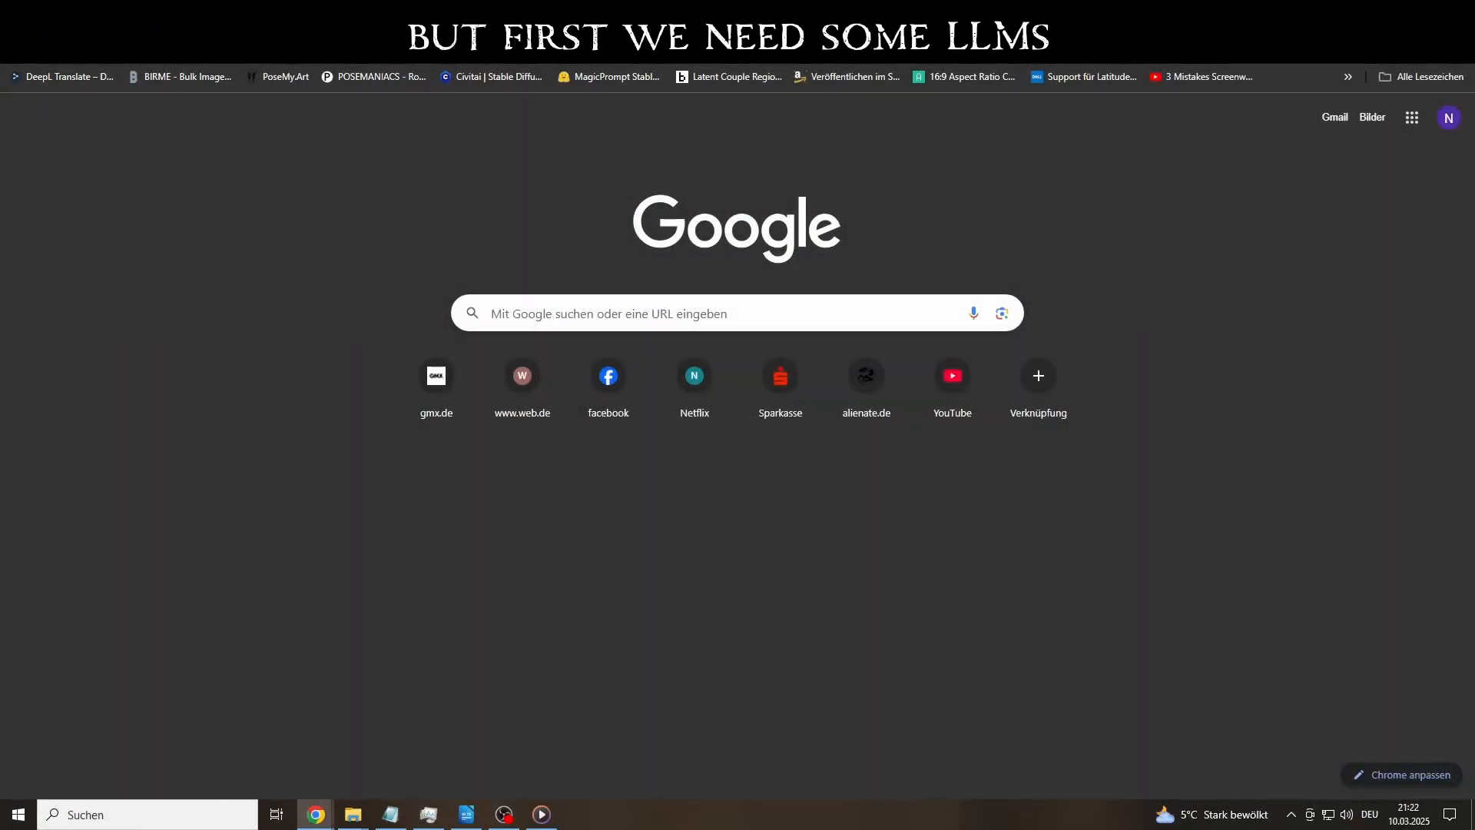
# Go to the Ollama website in the browser and download the Windows installer.
pyautogui.write('olla')
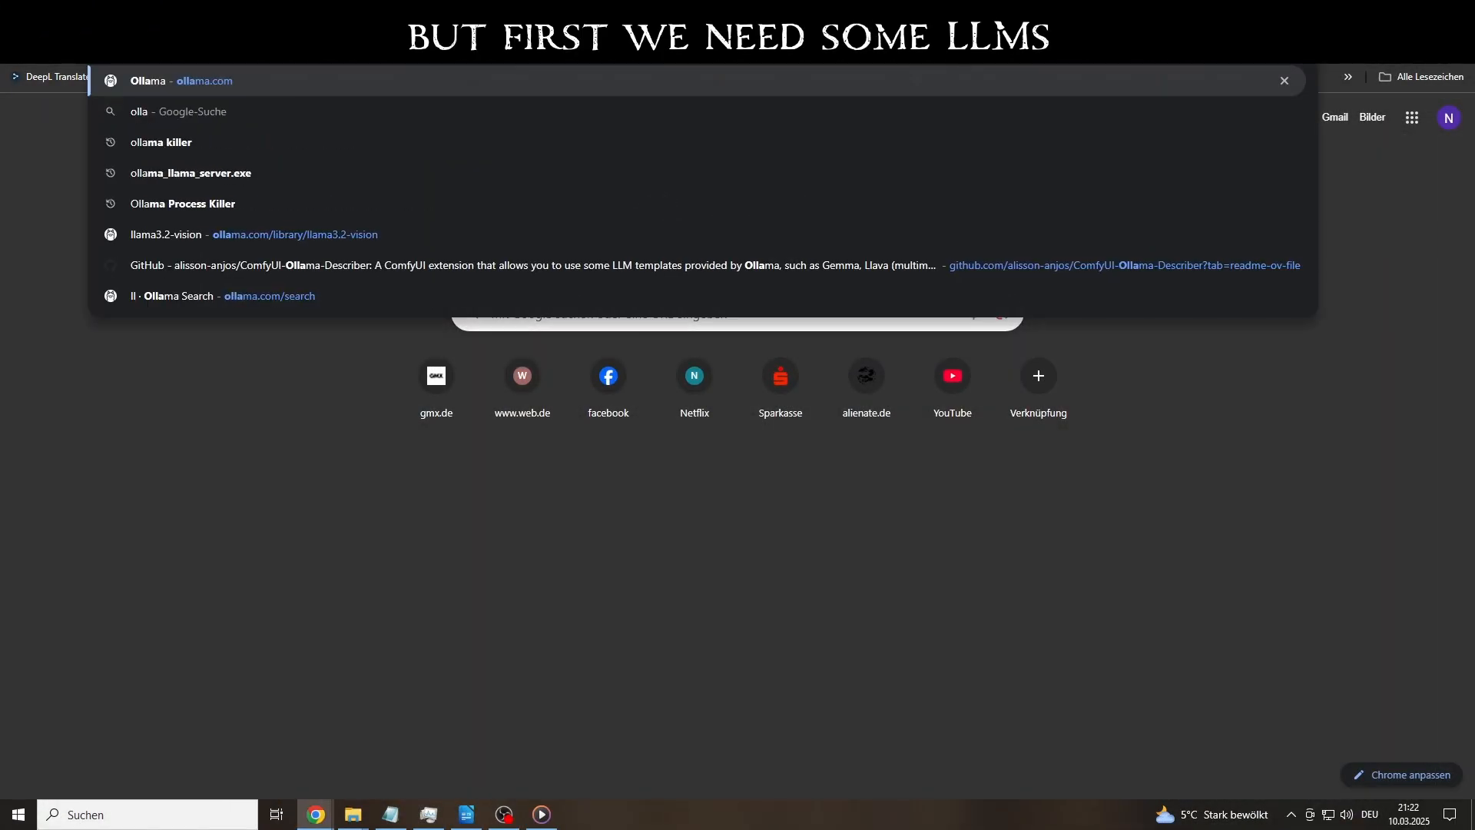
pyautogui.press('Return')
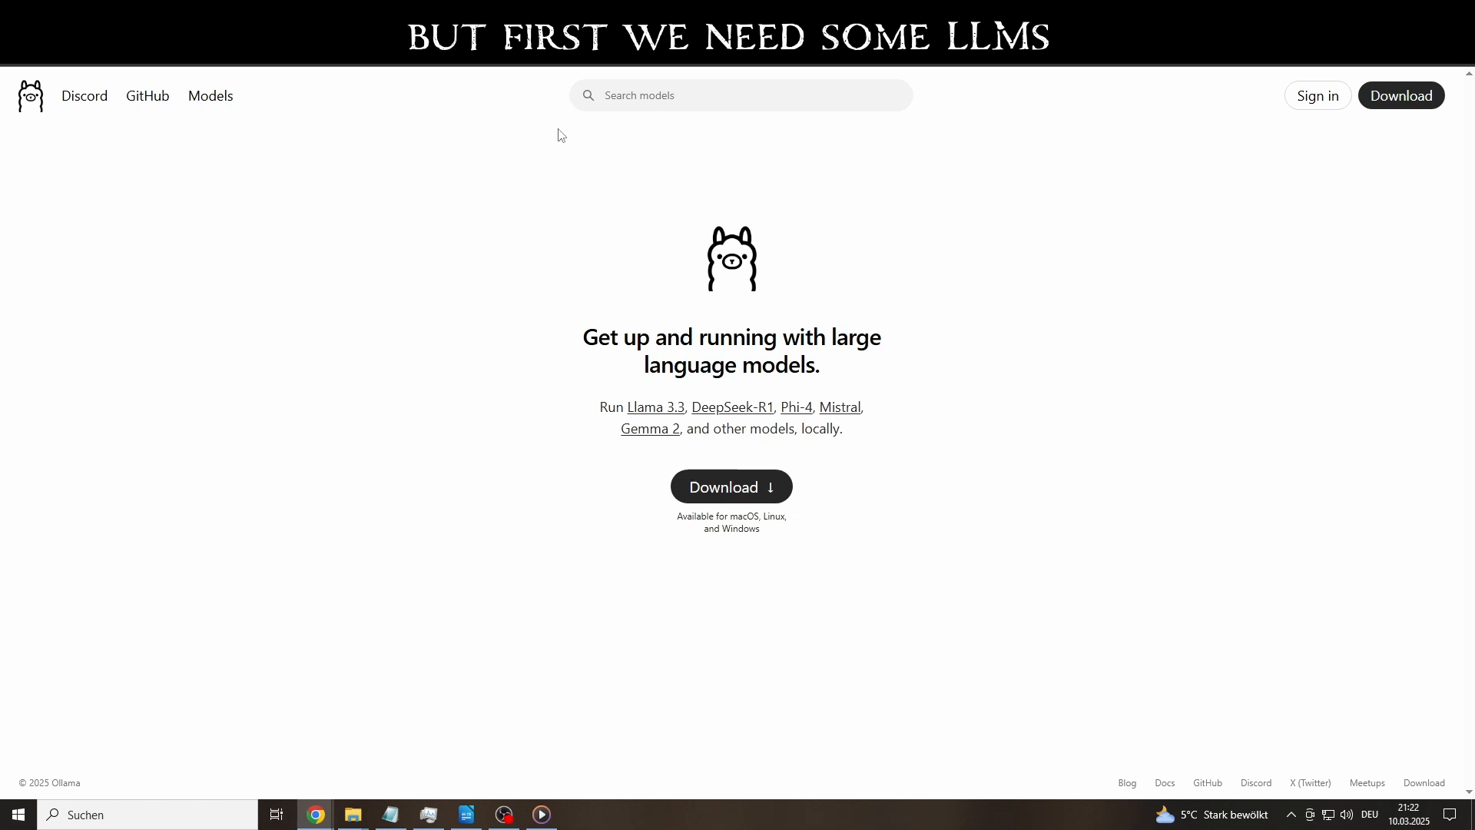
pyautogui.click(719, 487)
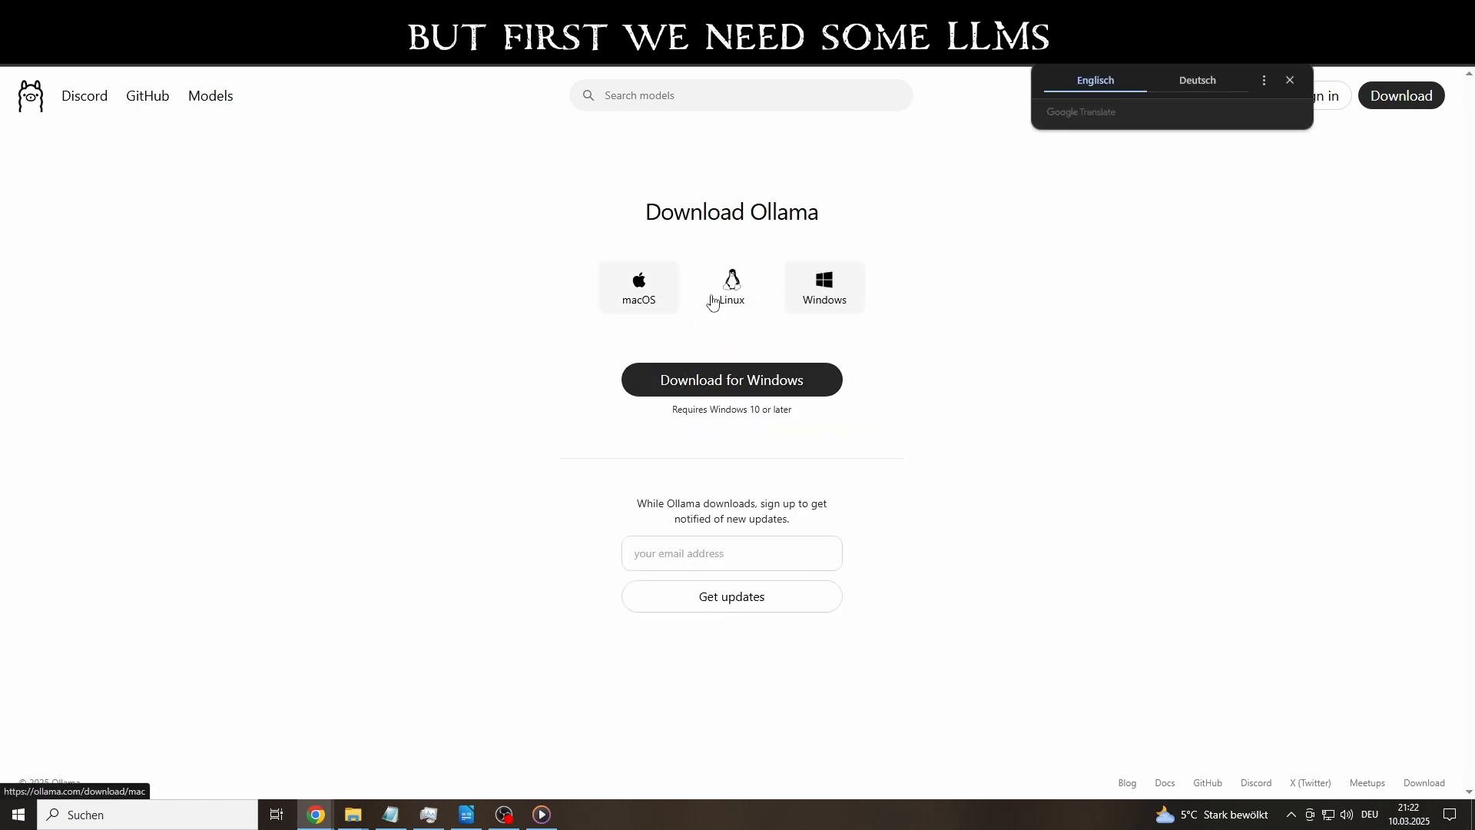
pyautogui.click(703, 381)
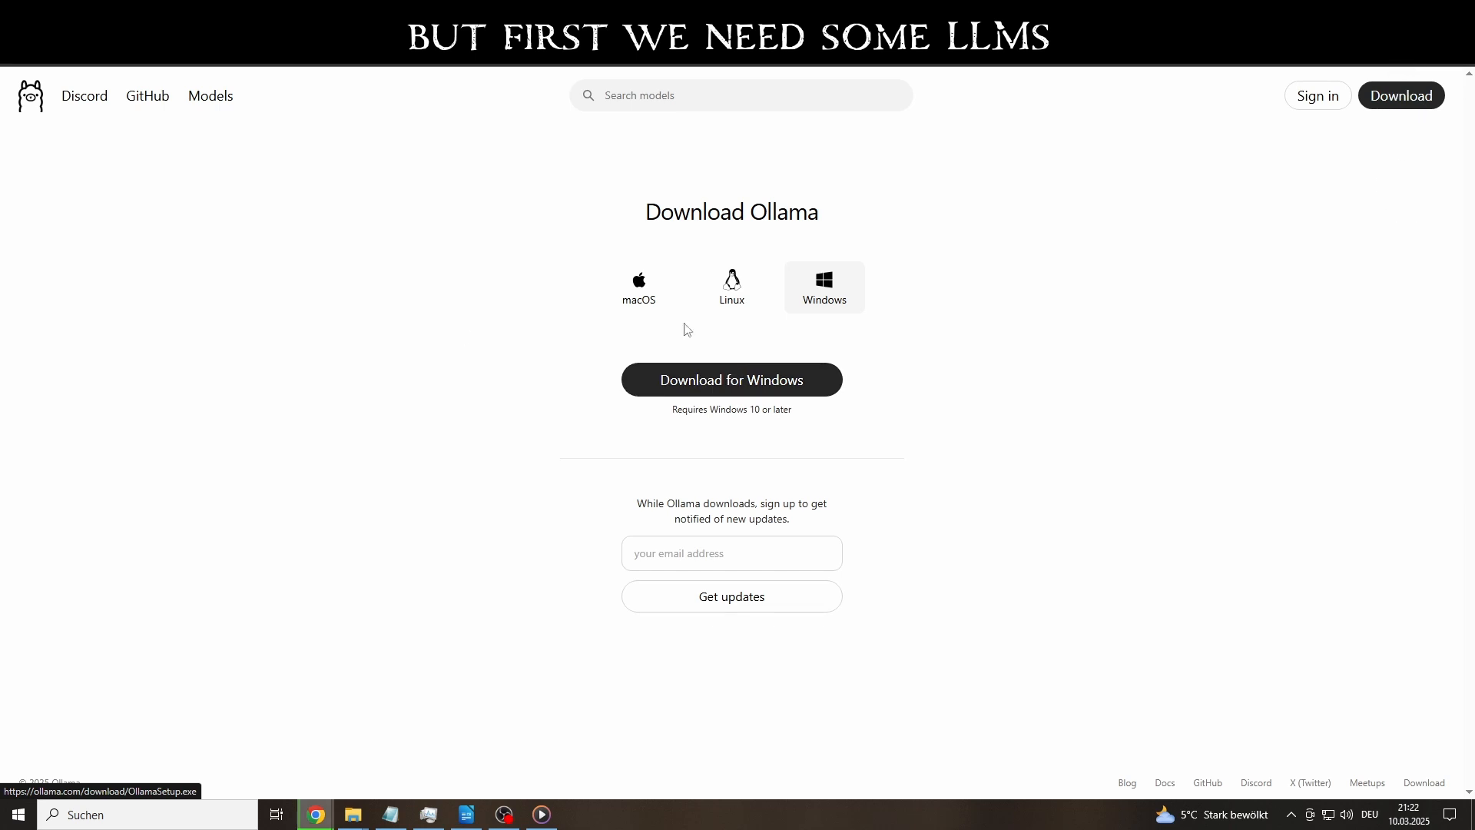
pyautogui.click(1400, 63)
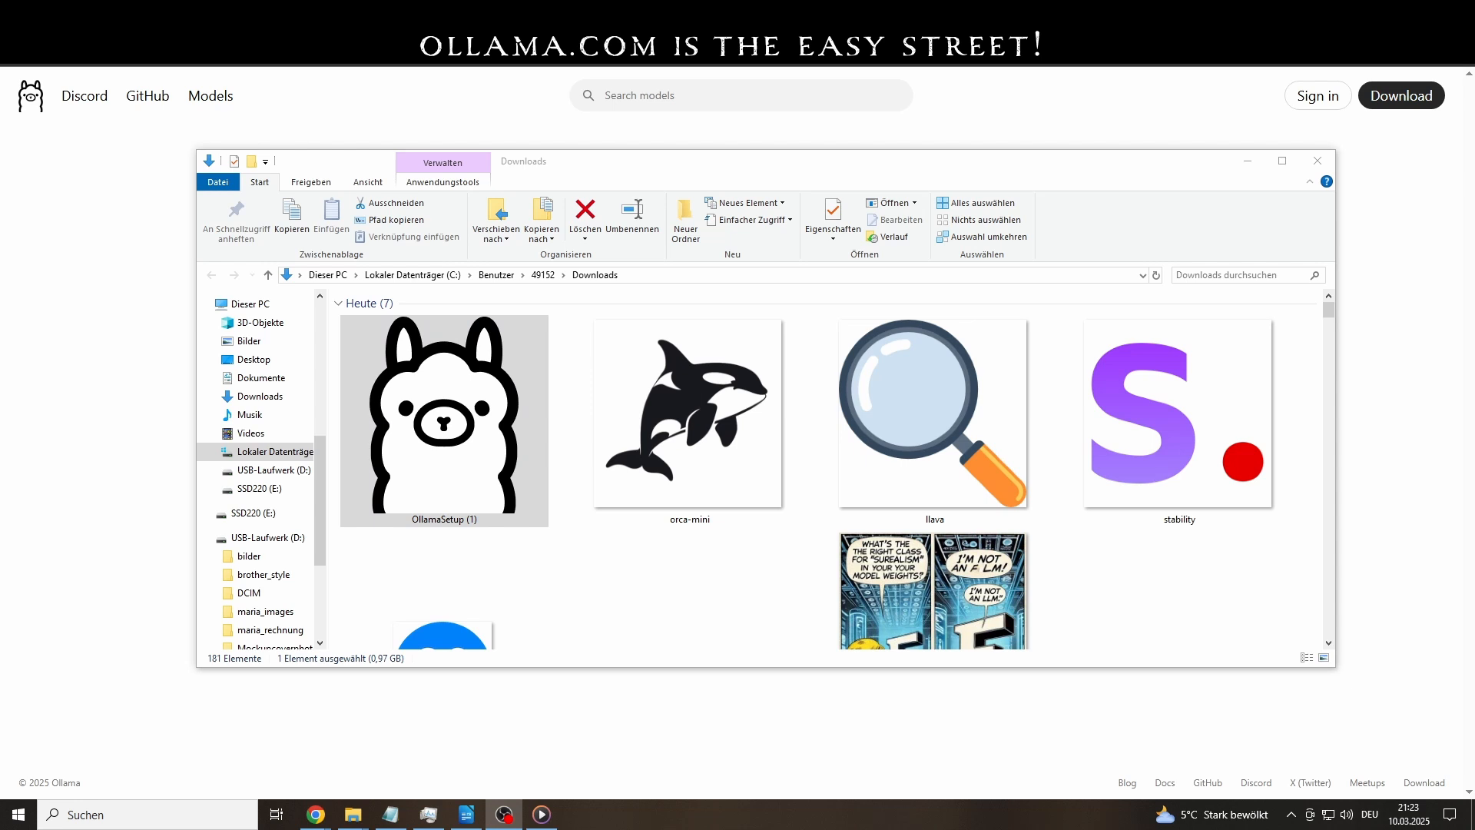
# Find the installed Ollama application through Windows search and launch it.
pyautogui.click(182, 816)
pyautogui.write('o')
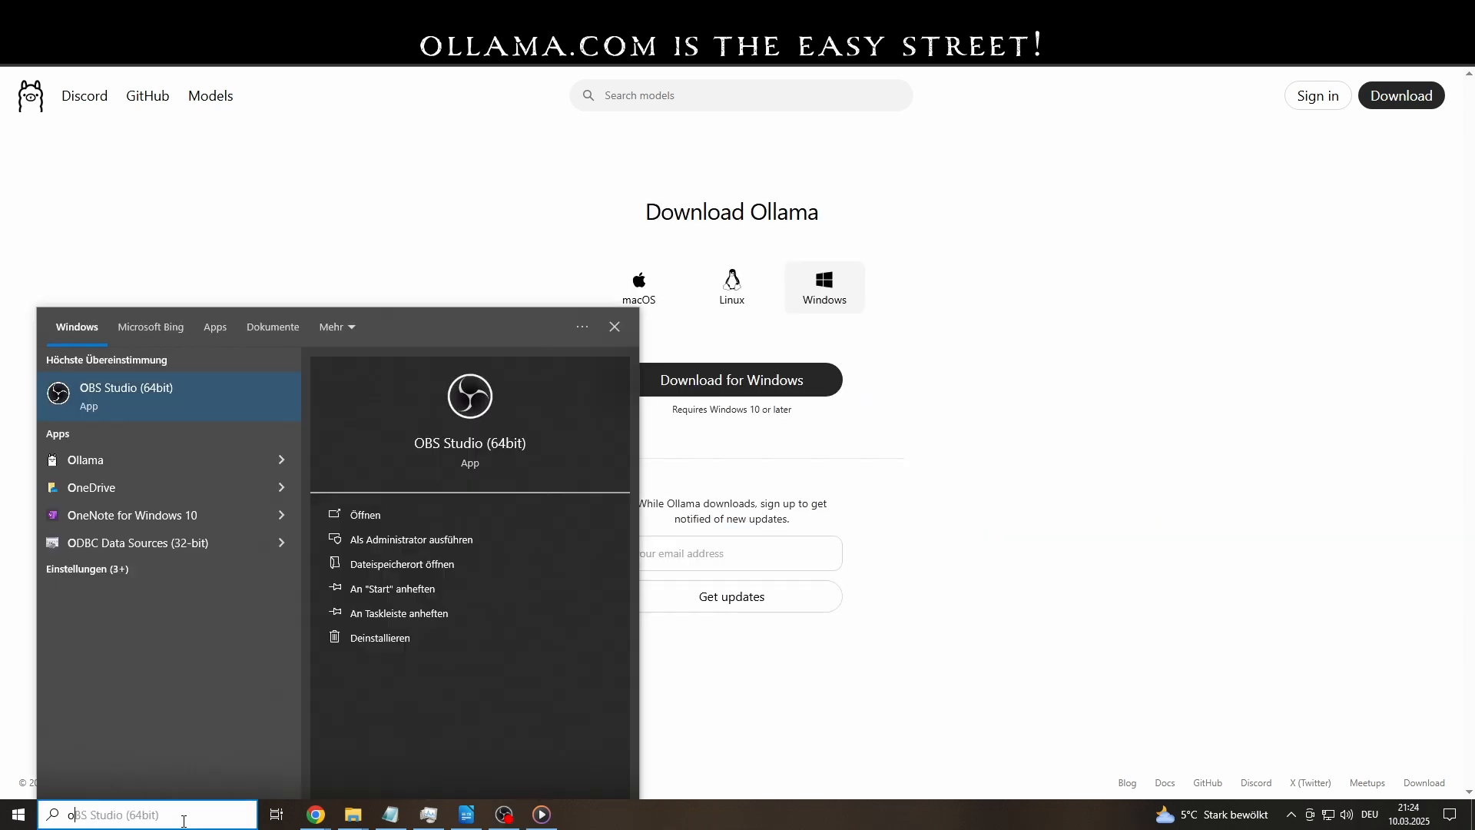
pyautogui.write('lla')
pyautogui.press('Return')
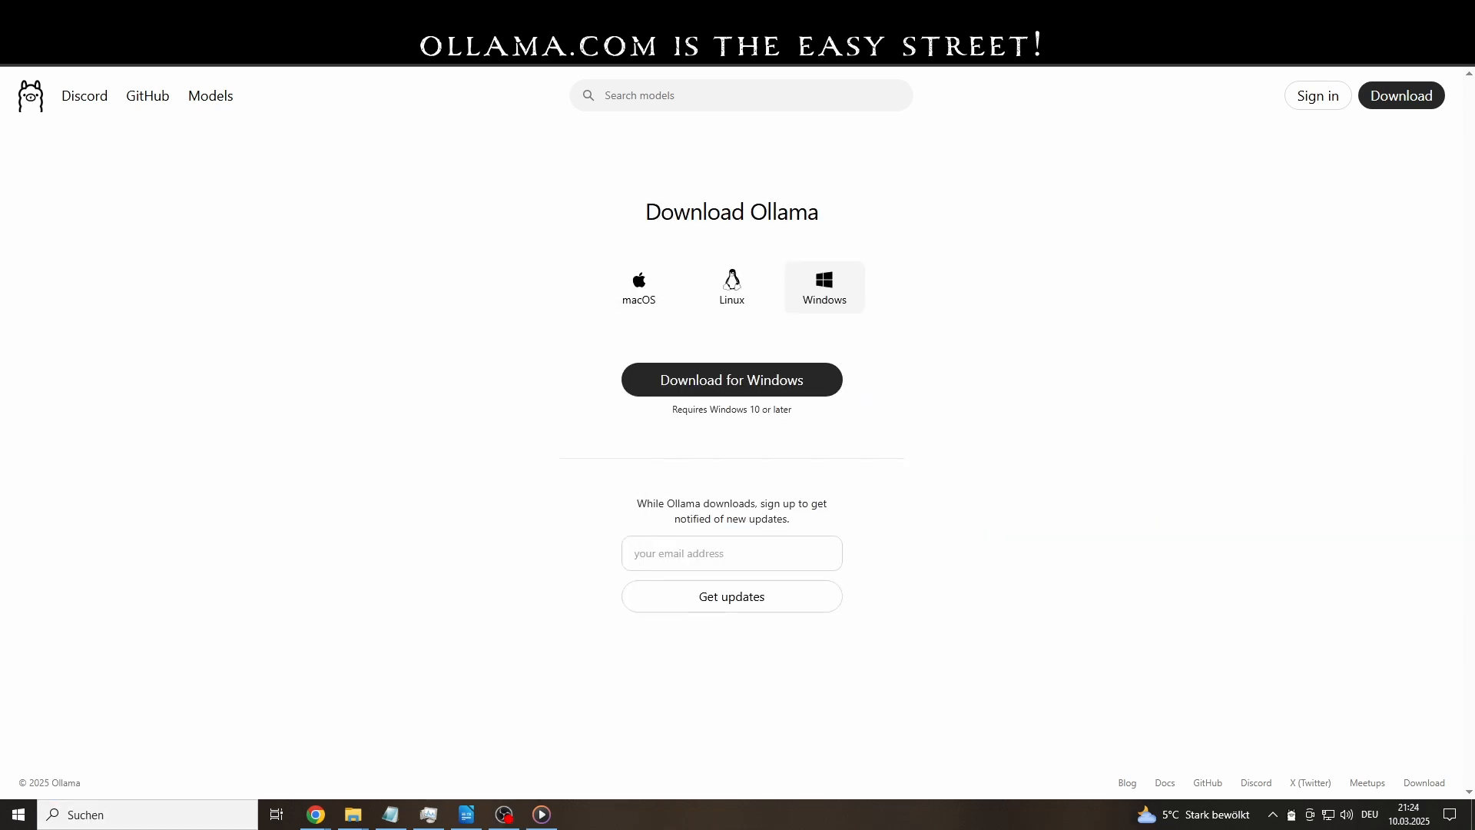
# Open a Command Prompt window through Windows search.
pyautogui.click(193, 816)
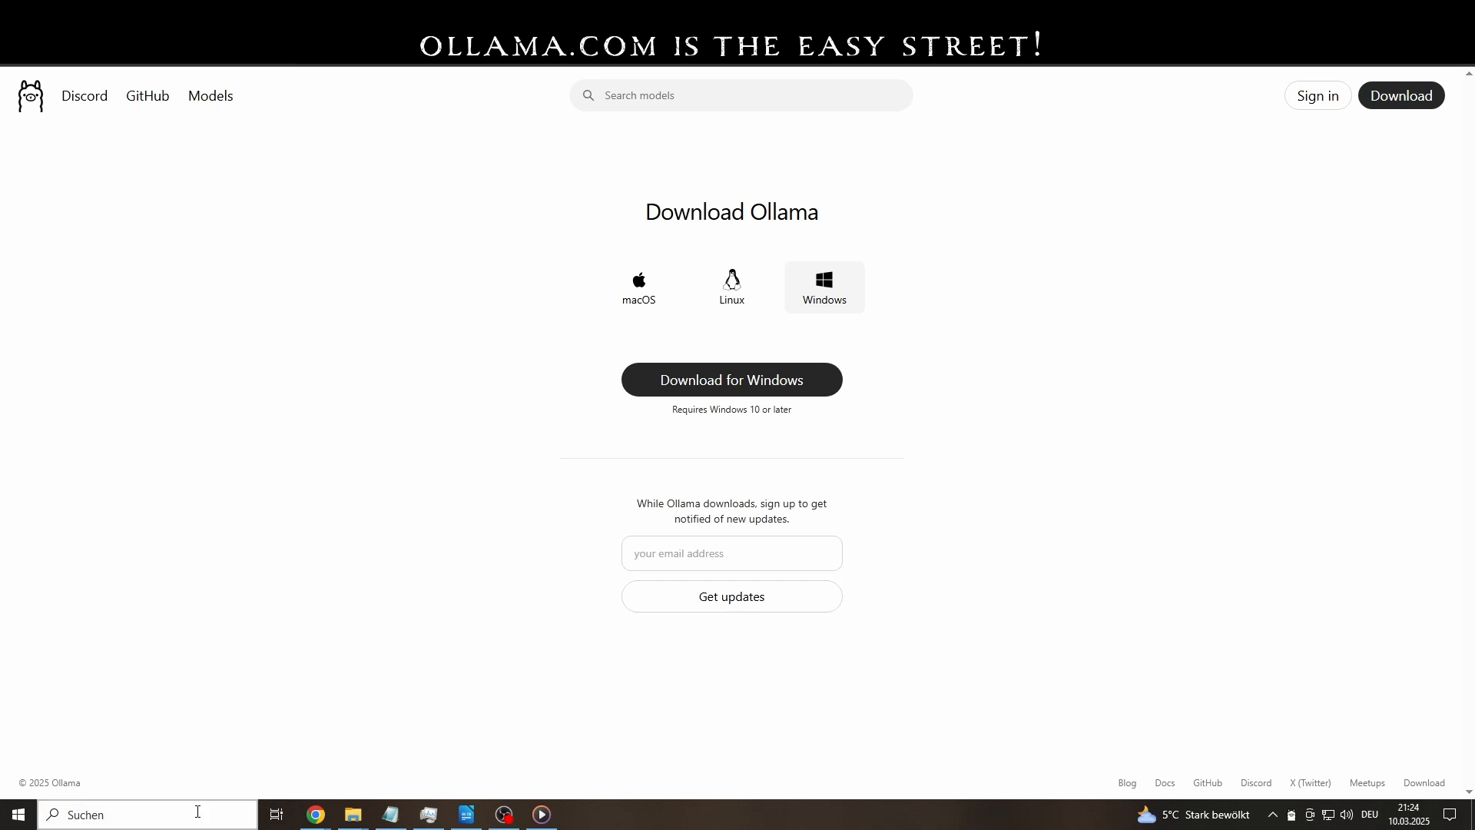
pyautogui.write('bil')
pyautogui.press('Return')
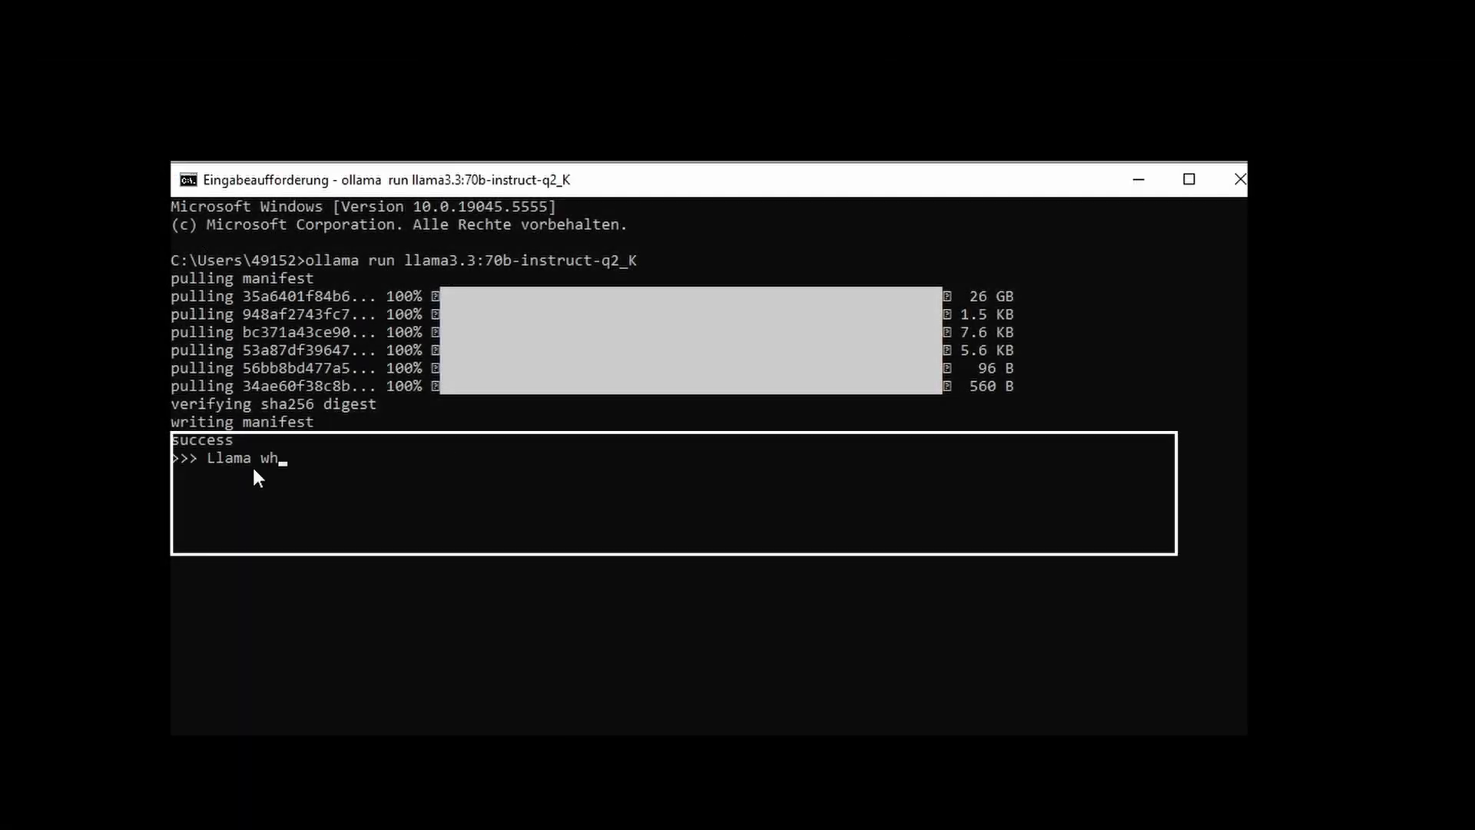
# Send the model the question "Llama what is your profession?" and end the chat session with /bye.
pyautogui.write('at is your profession?')
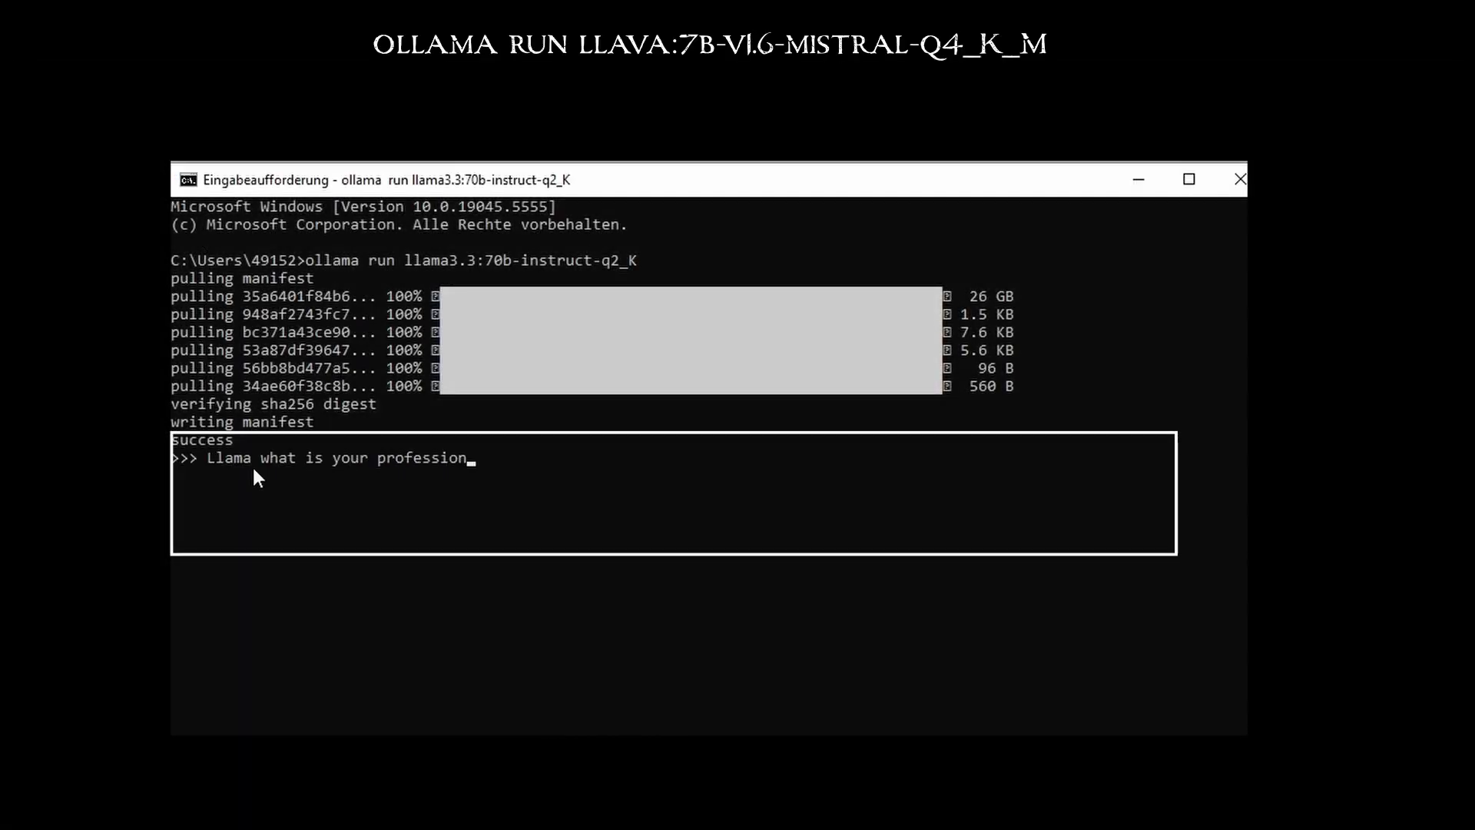
pyautogui.press('Return')
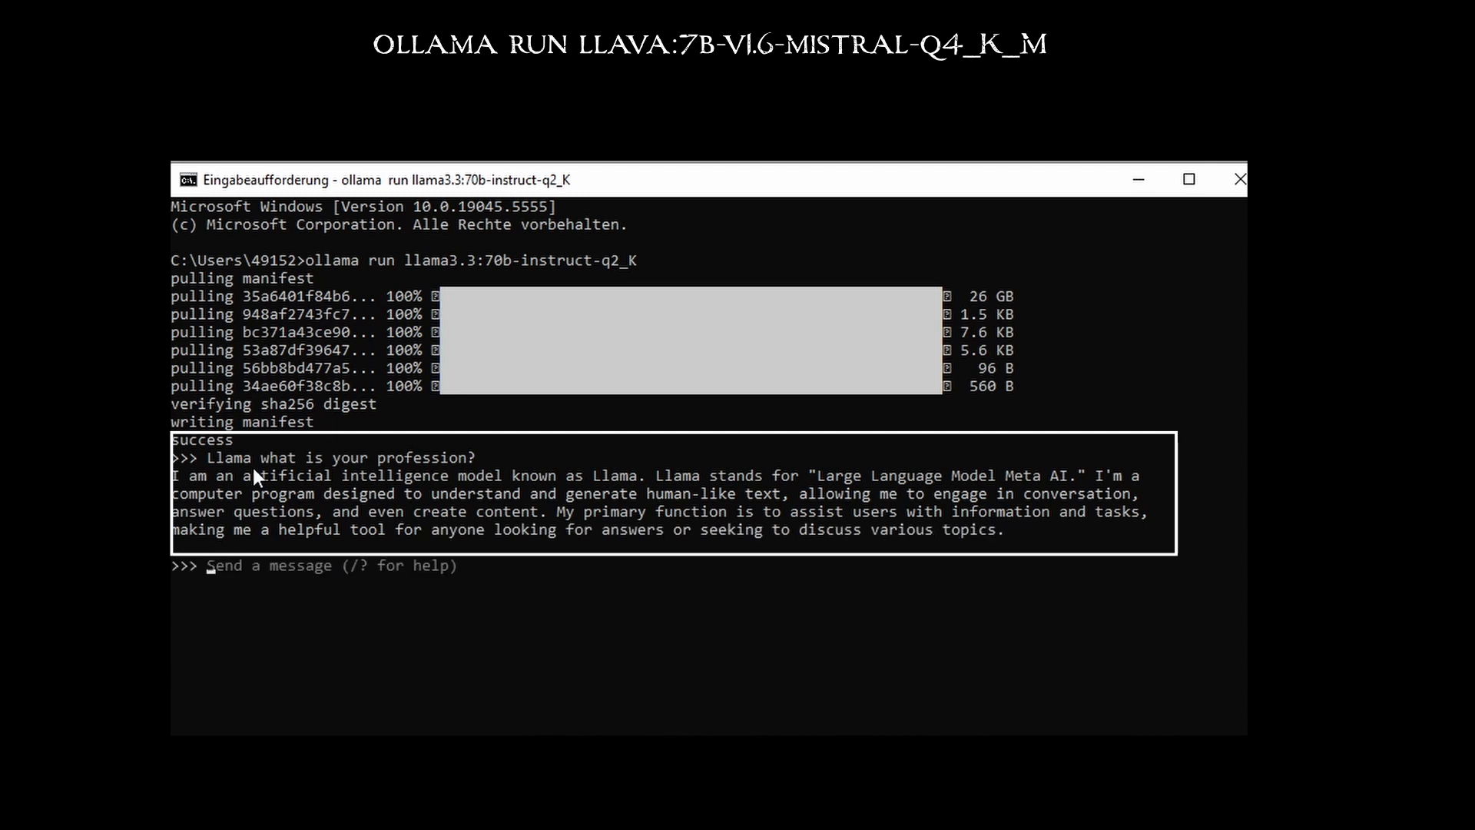
pyautogui.write('/bye')
pyautogui.press('Return')
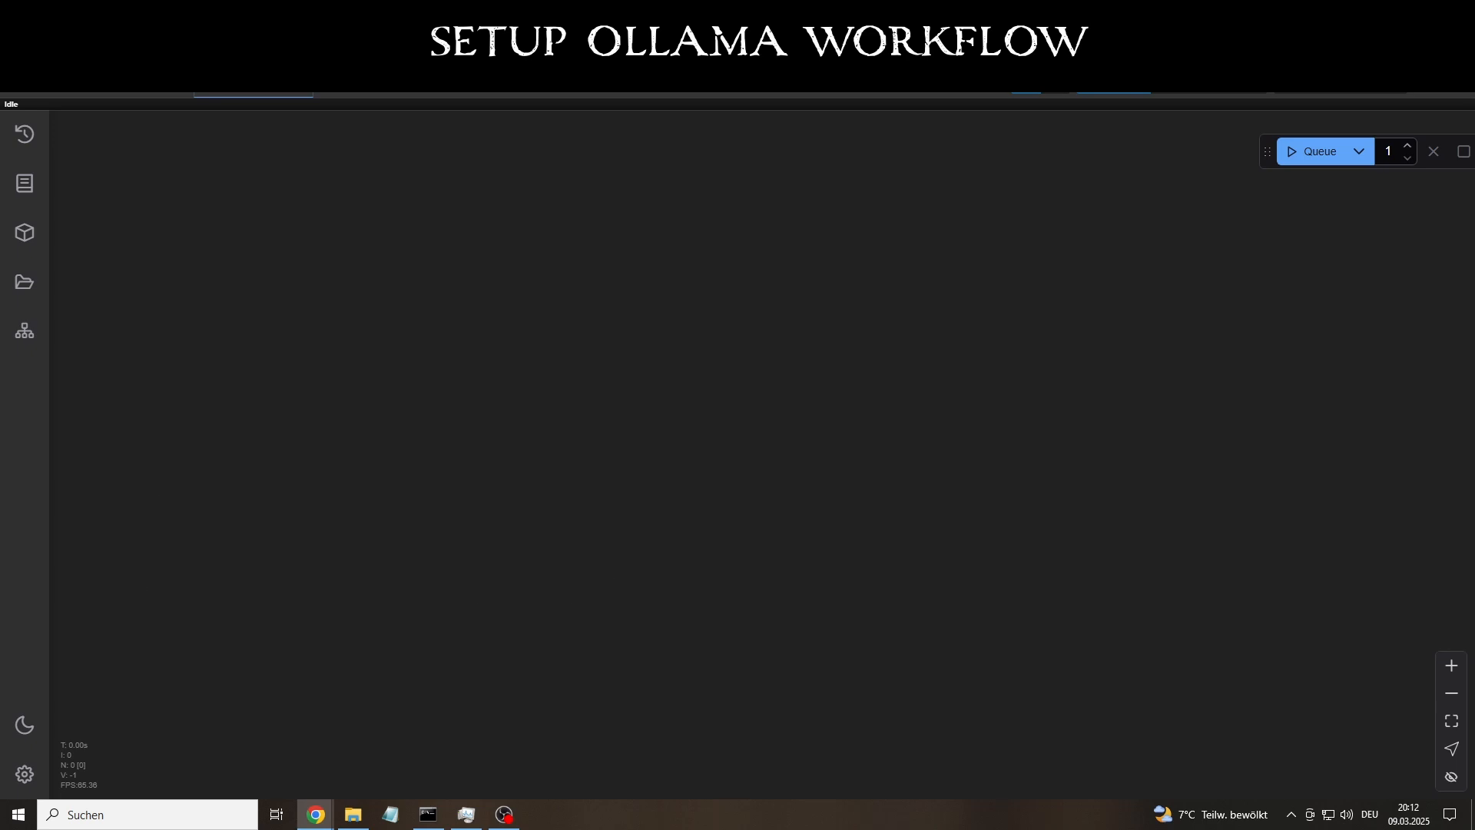
# Add a Load Image node to the empty ComfyUI canvas.
pyautogui.doubleClick(273, 315)
pyautogui.write('load i')
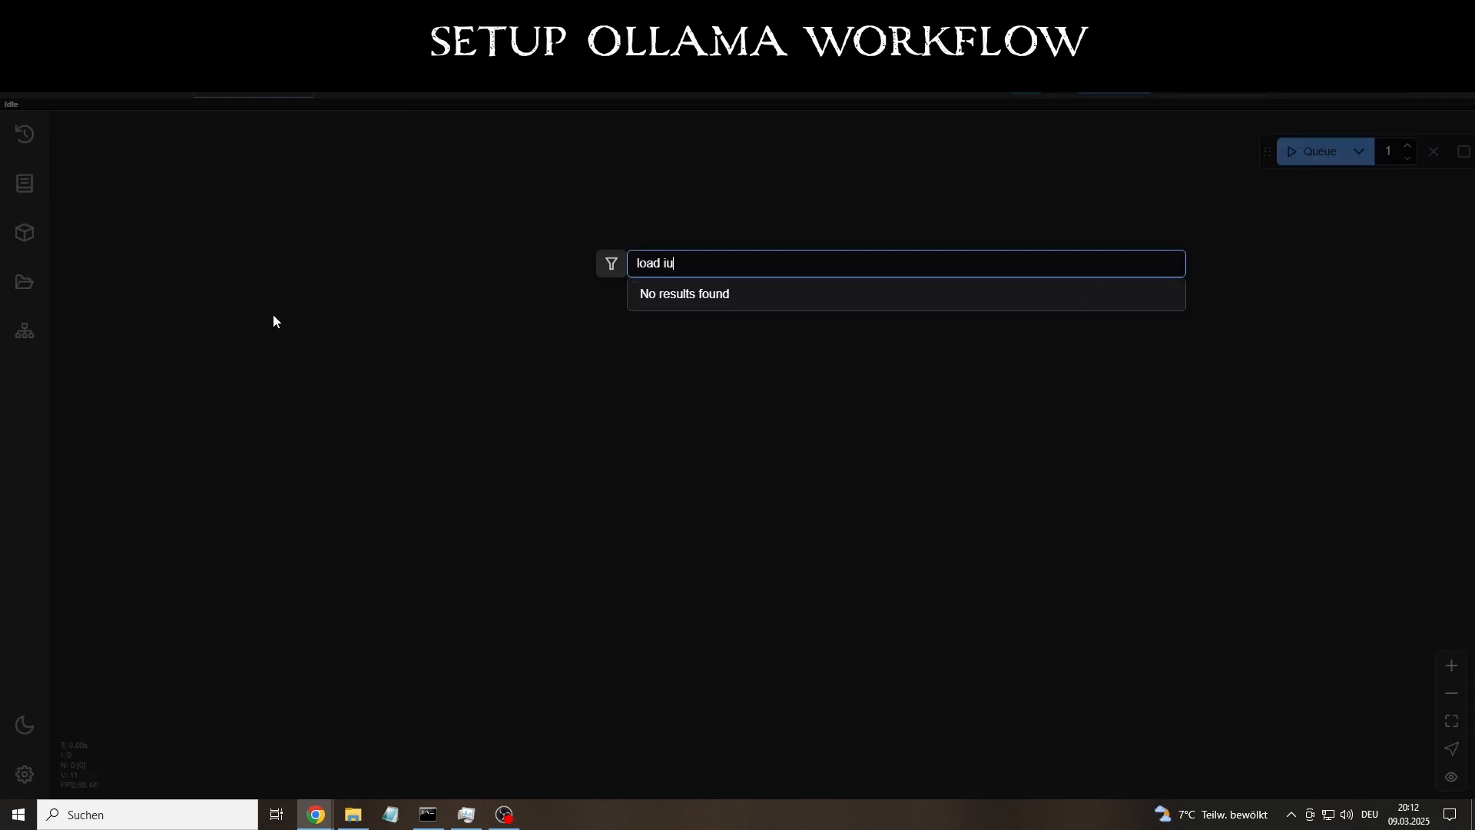
pyautogui.press('Return')
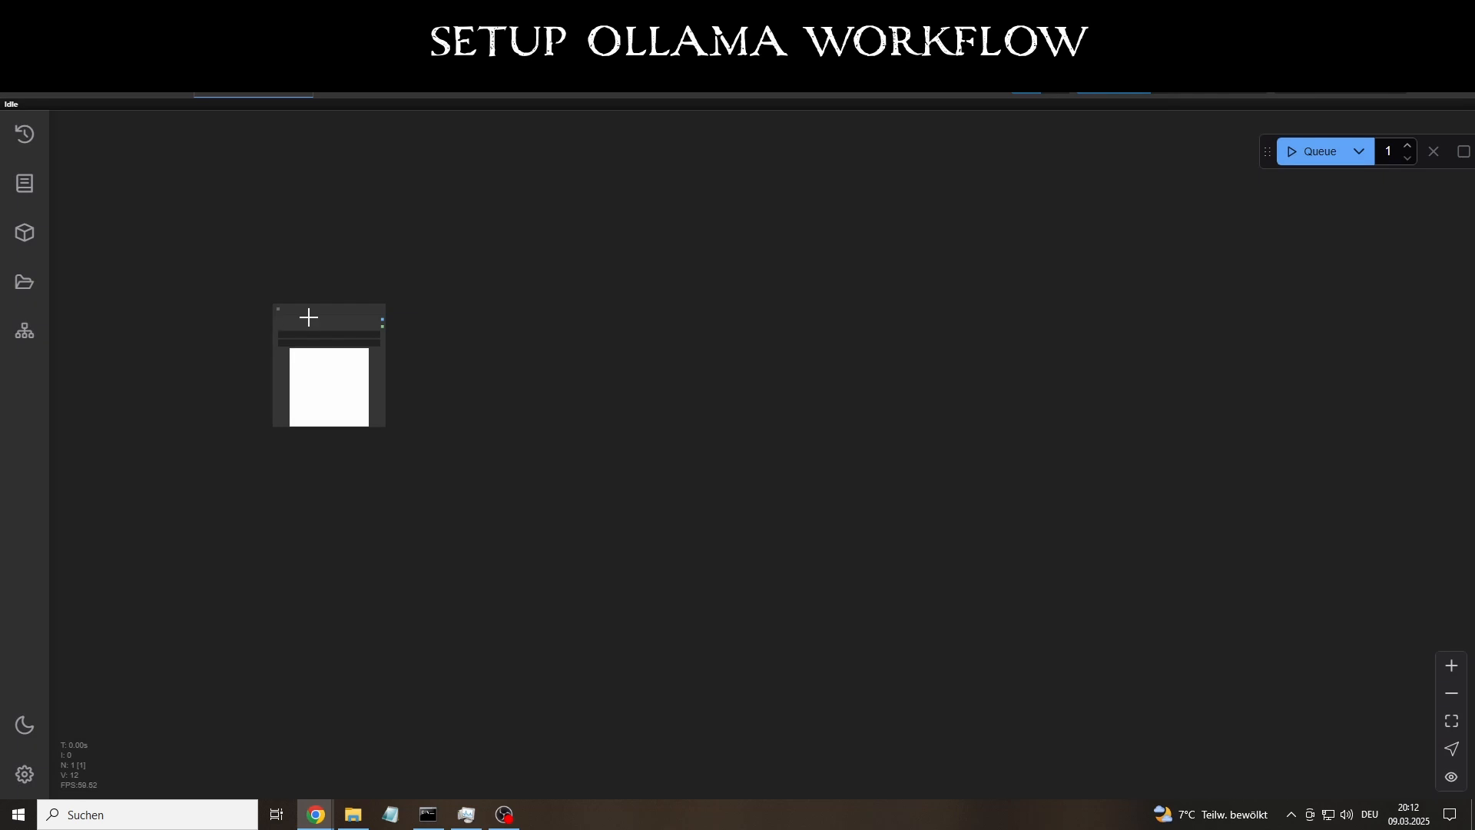
# Add the comfyui-ollama Ollama Vision node beside Load Image and connect the IMAGE output to its images input.
pyautogui.doubleClick(565, 318)
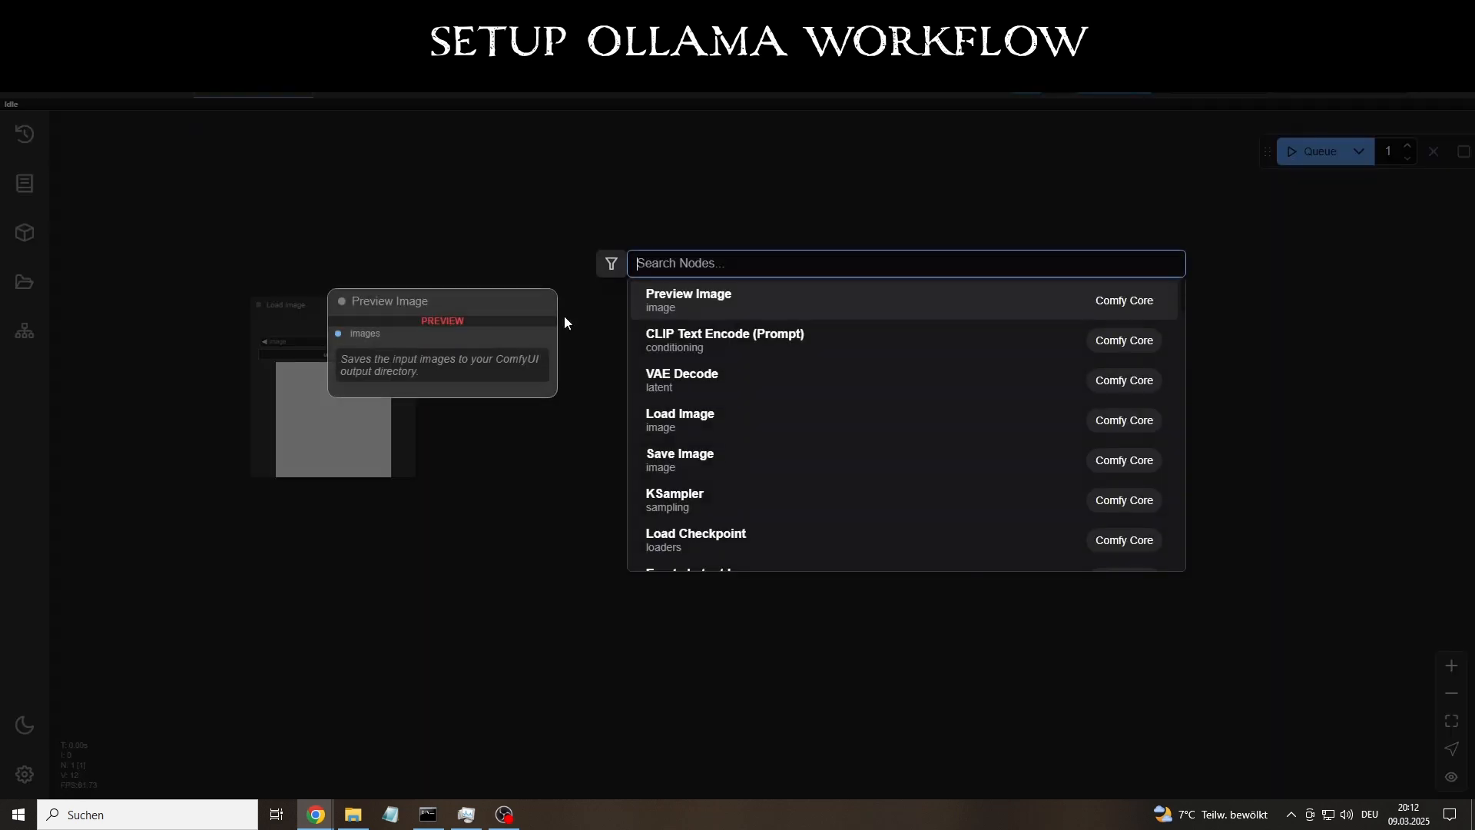
pyautogui.write('olla')
pyautogui.press('Down')
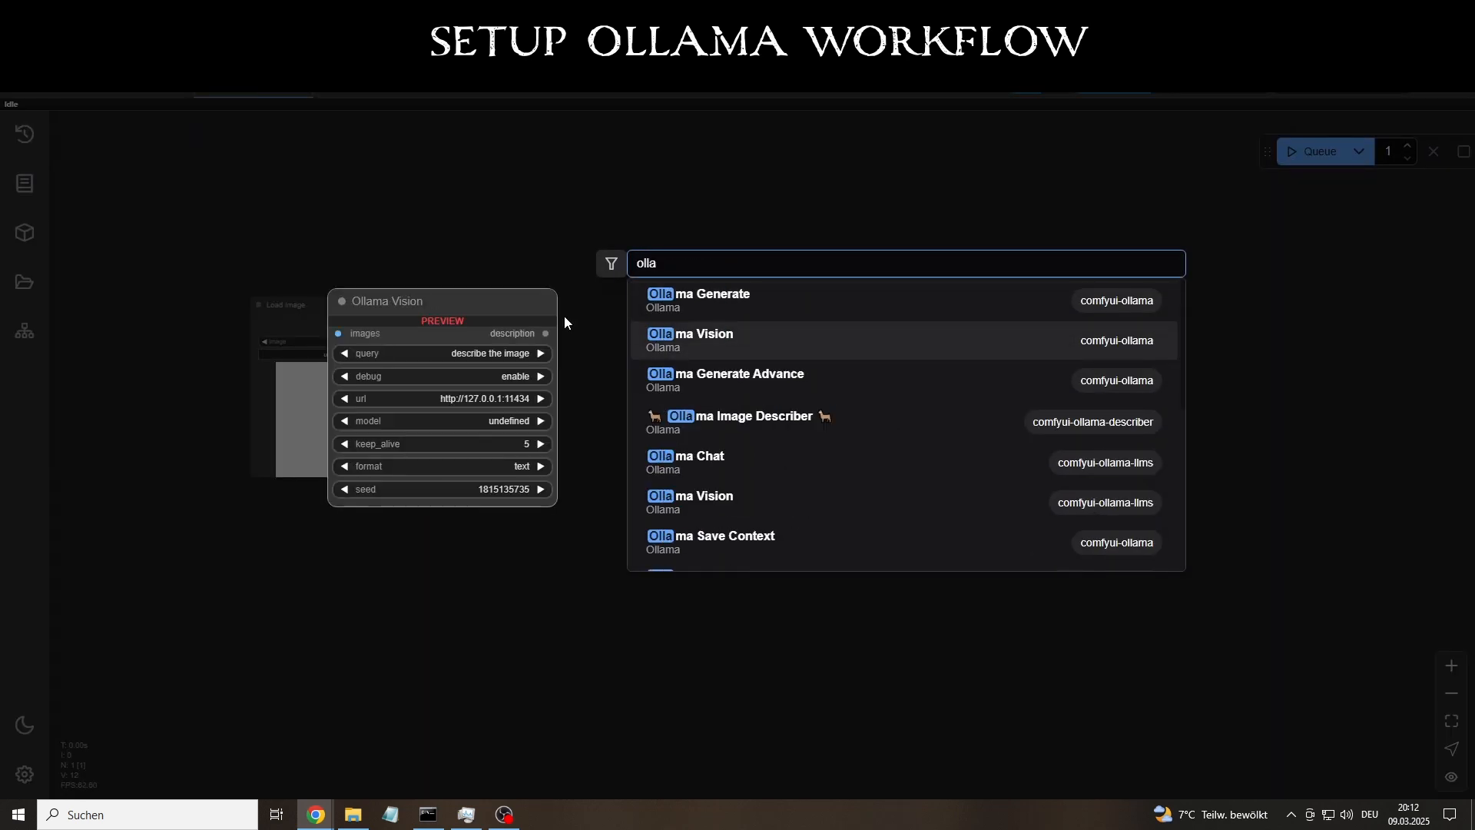
pyautogui.press('Return')
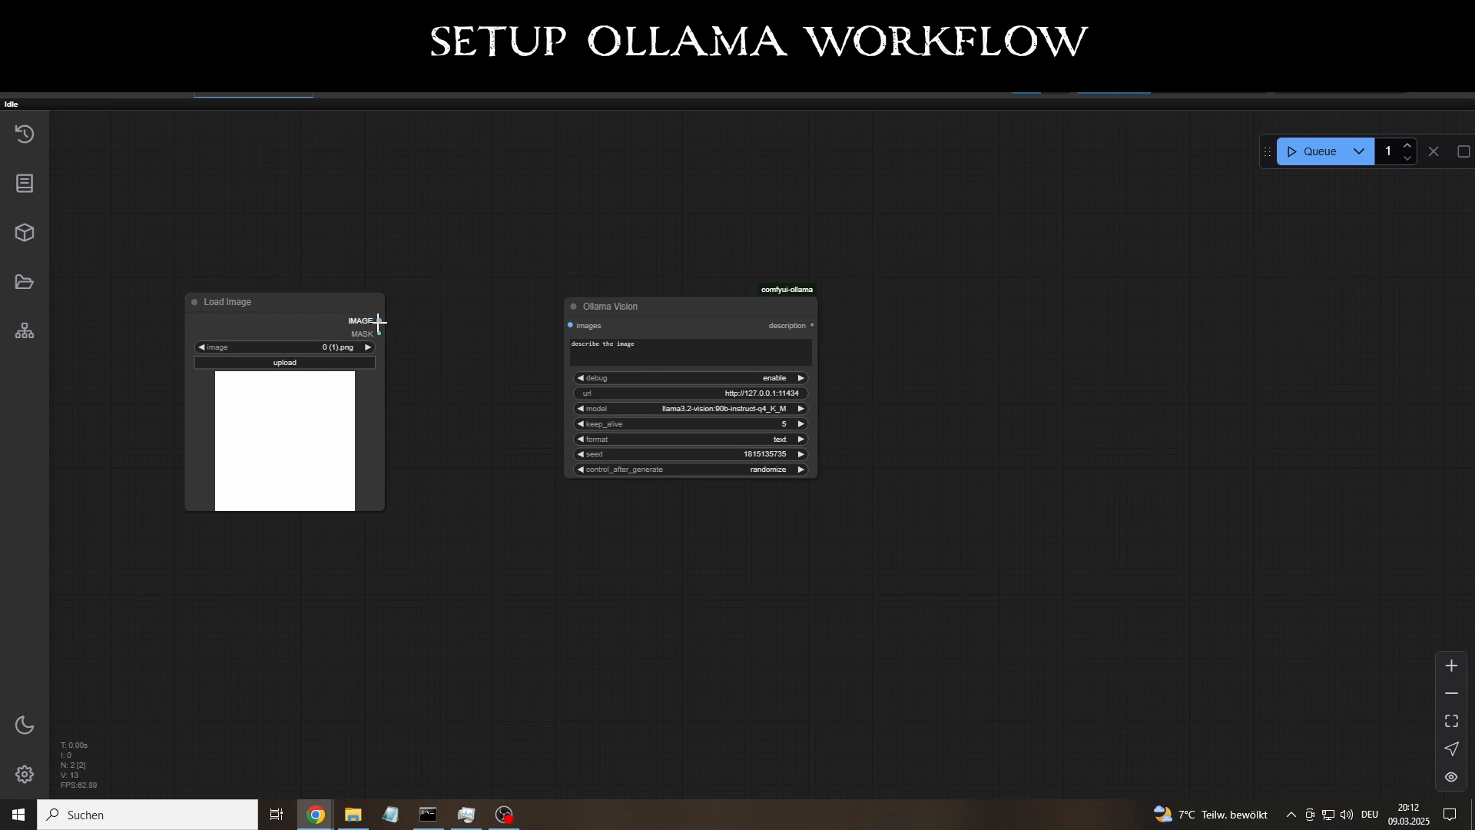
pyautogui.moveTo(379, 323); pyautogui.dragTo(570, 325)
pyautogui.moveTo(688, 325); pyautogui.dragTo(538, 318)
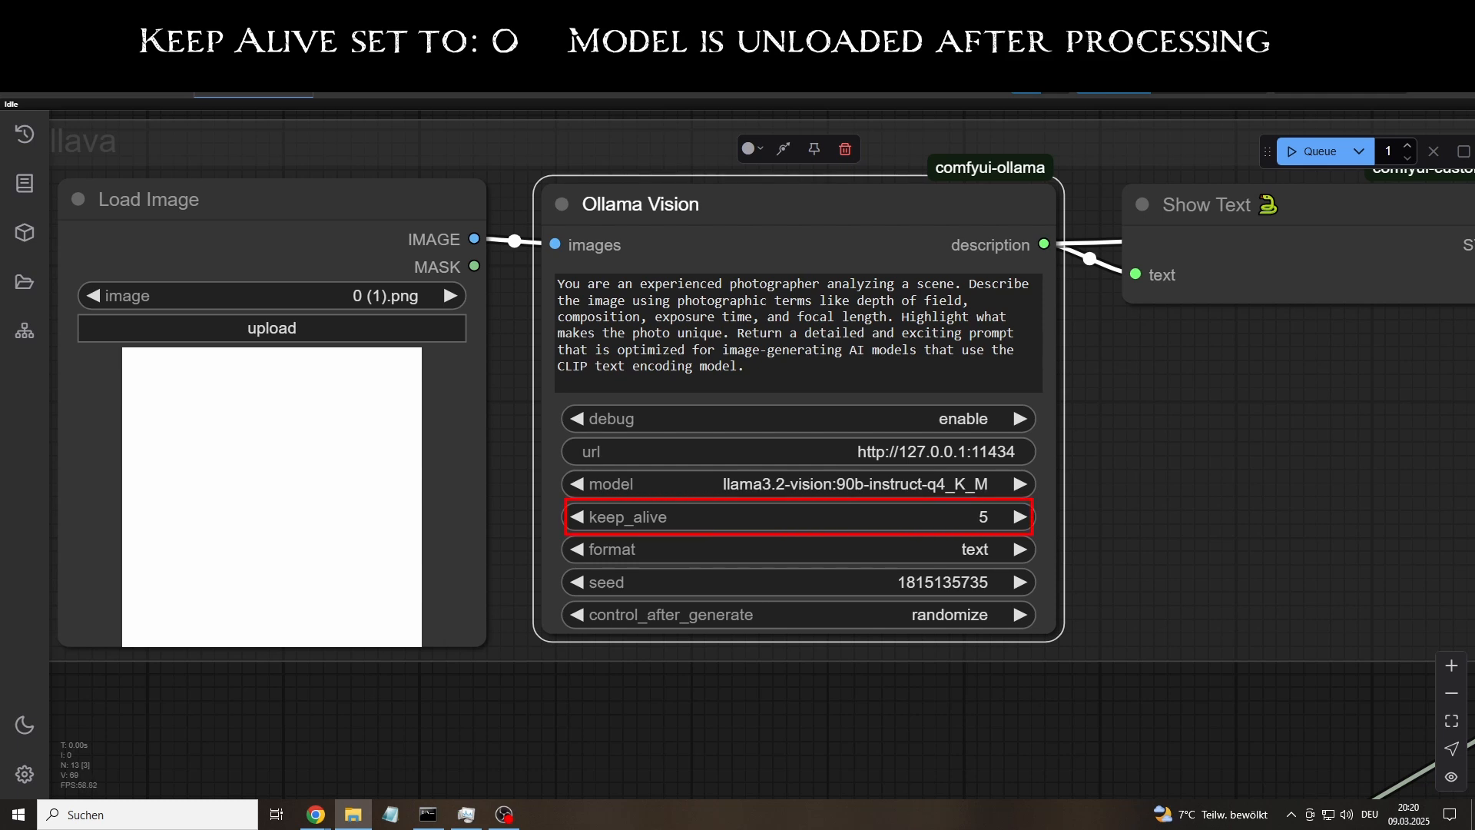
# Load small_00041_.png into Load Image and set Ollama Vision to debug disable, keep_alive 0 and model llava:7b-v1.6-mistral-q4_K_M.
pyautogui.moveTo(290, 438)
pyautogui.mouseDown()
pyautogui.moveTo(303, 492)
pyautogui.moveTo(311, 457)
pyautogui.mouseUp()
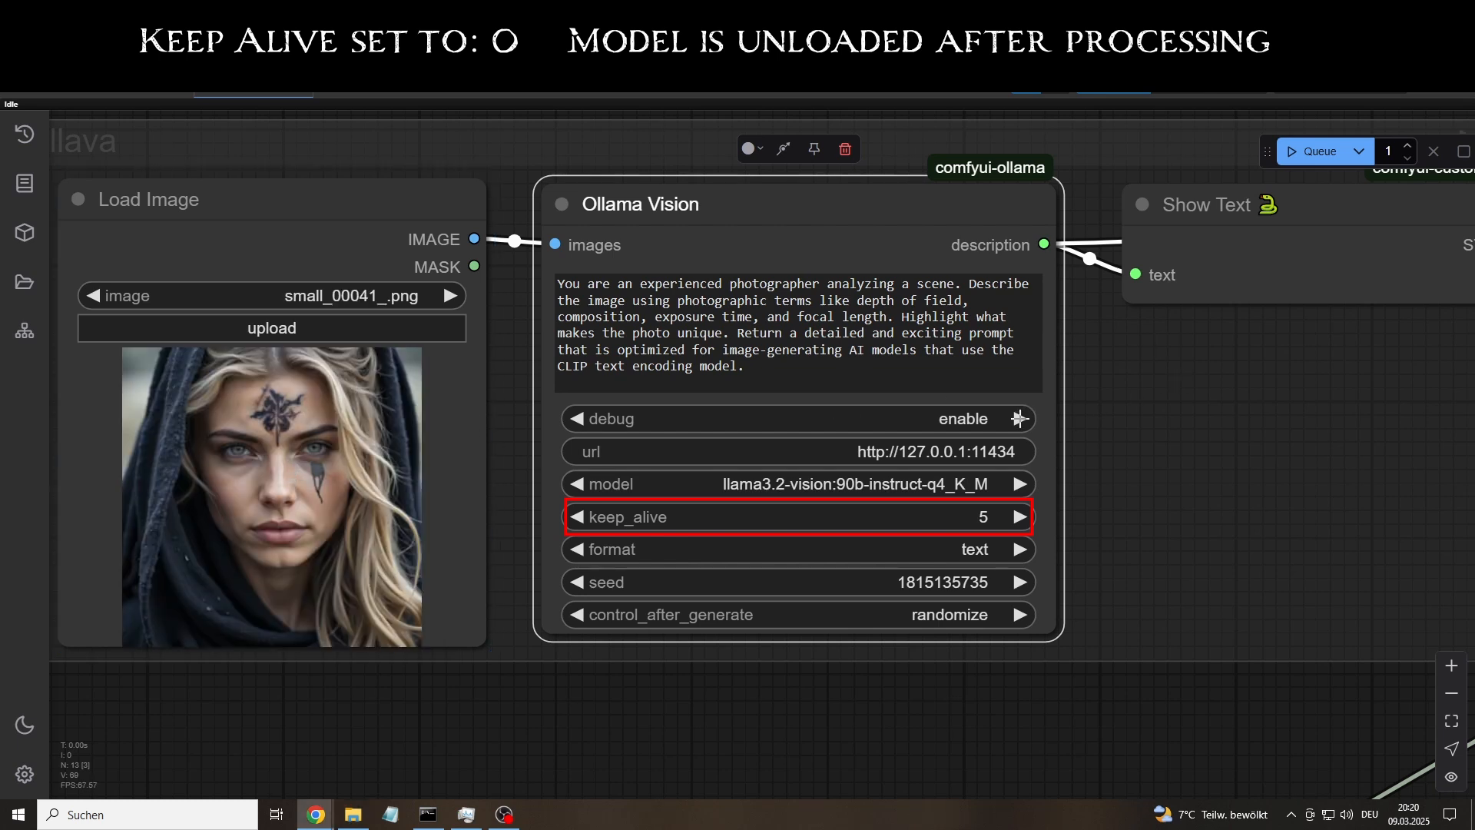
pyautogui.click(1020, 418)
pyautogui.click(993, 519)
pyautogui.write('0')
pyautogui.press('Return')
pyautogui.click(965, 483)
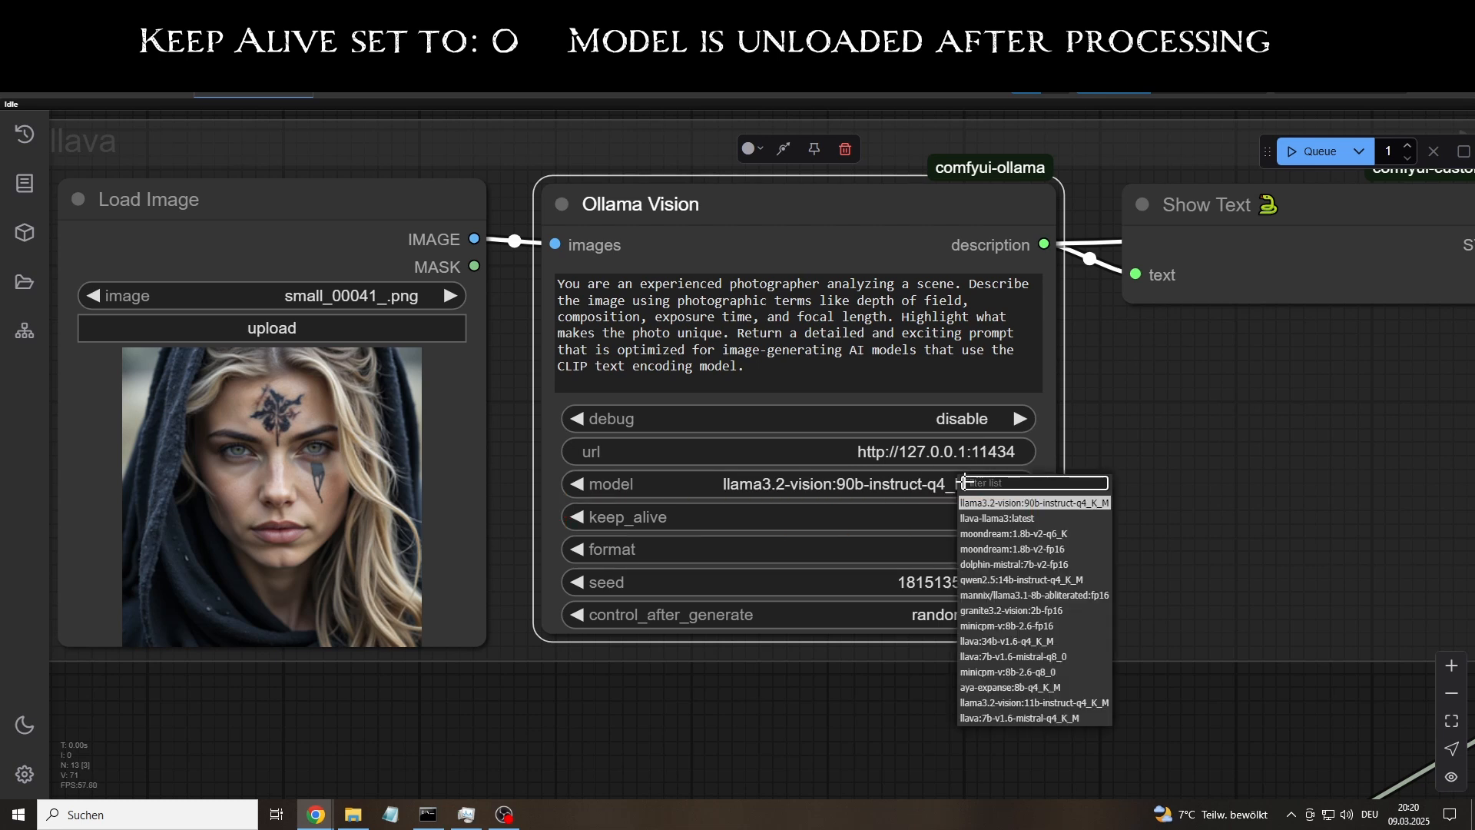
pyautogui.click(1055, 719)
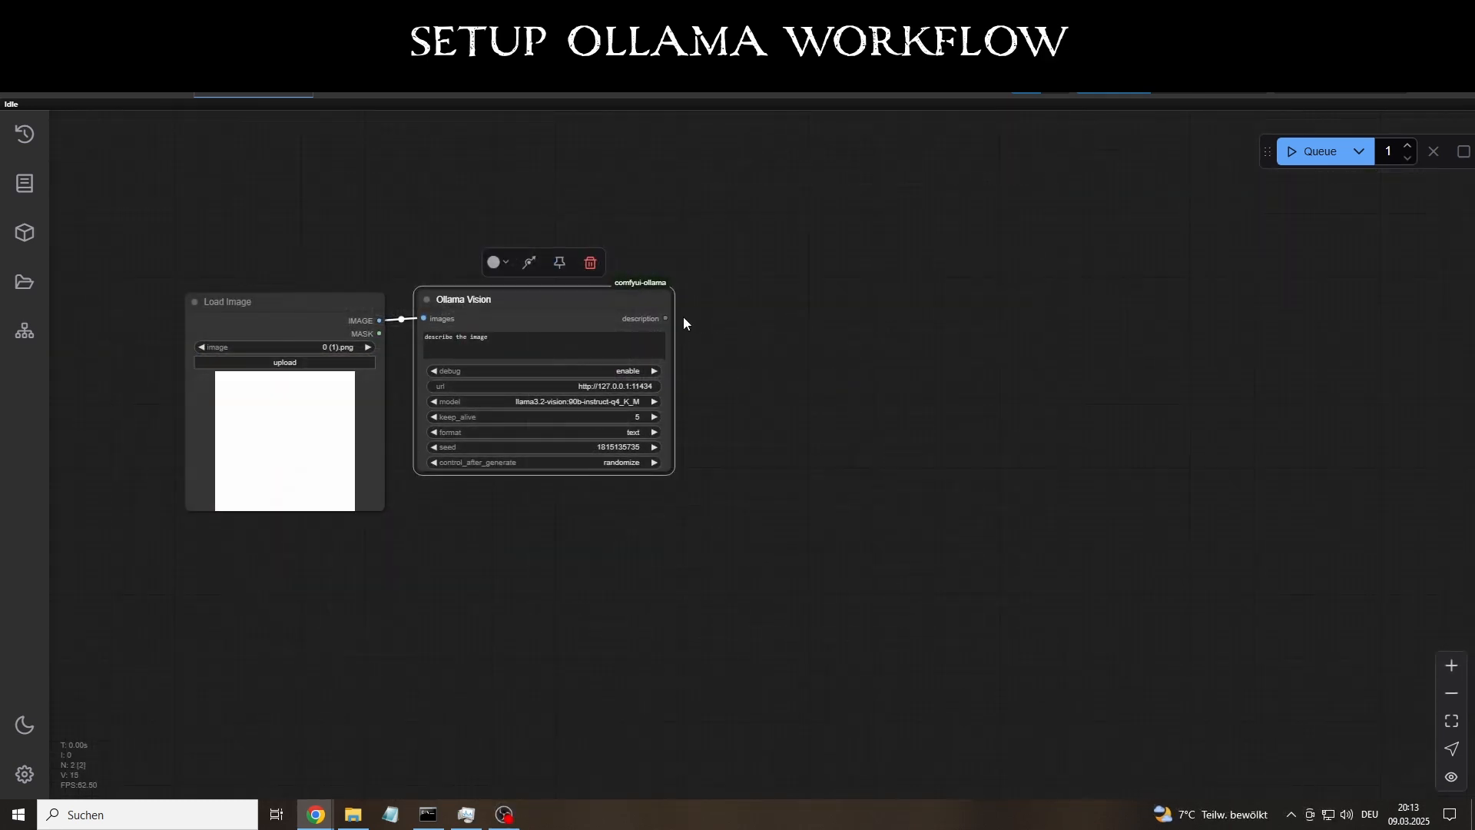
# Add a Show Text node fed by Ollama Vision's description output and line the nodes up side by side.
pyautogui.moveTo(665, 318); pyautogui.dragTo(697, 307)
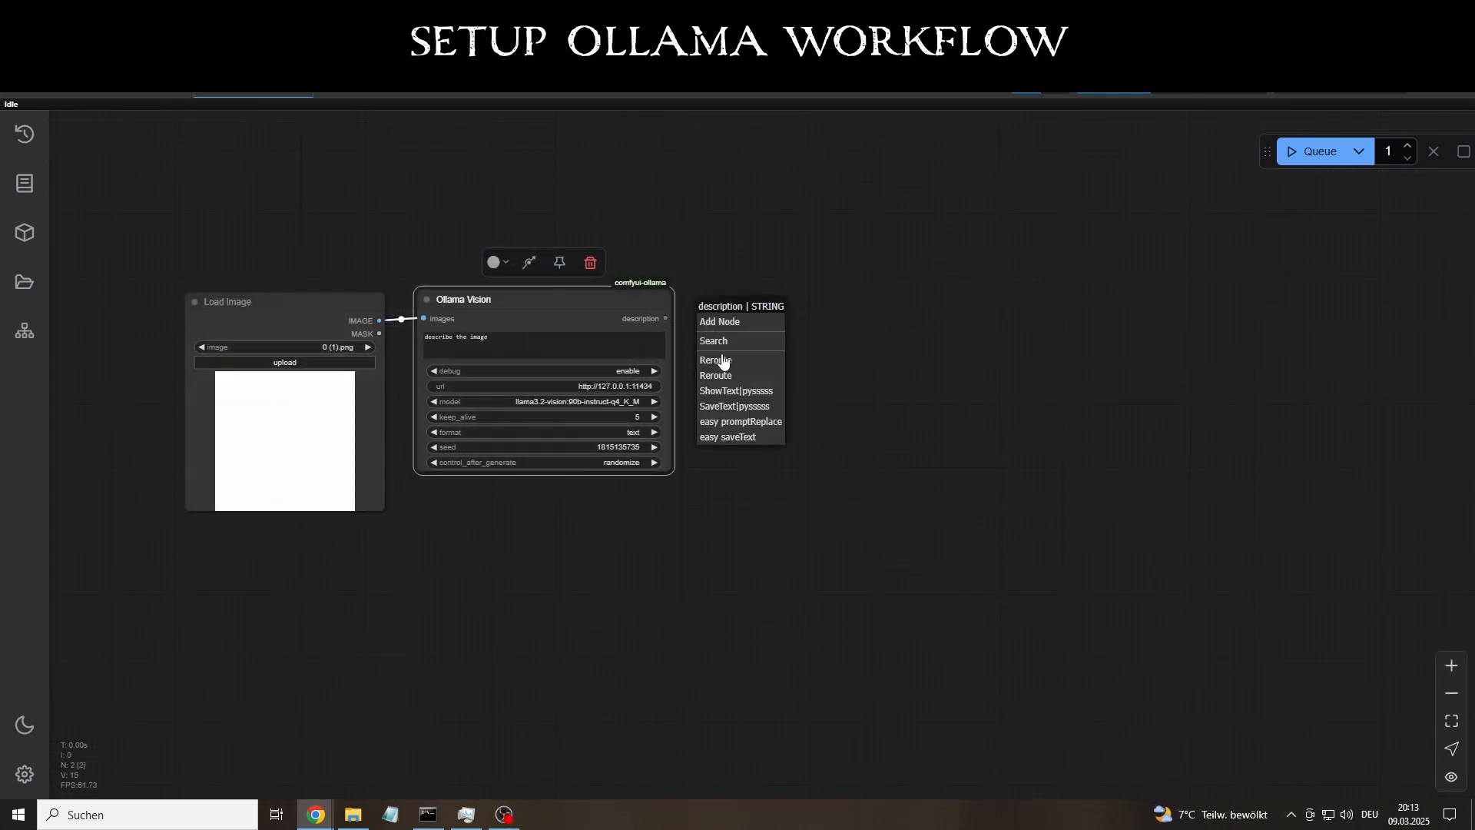
pyautogui.click(738, 391)
pyautogui.moveTo(577, 302); pyautogui.dragTo(575, 315)
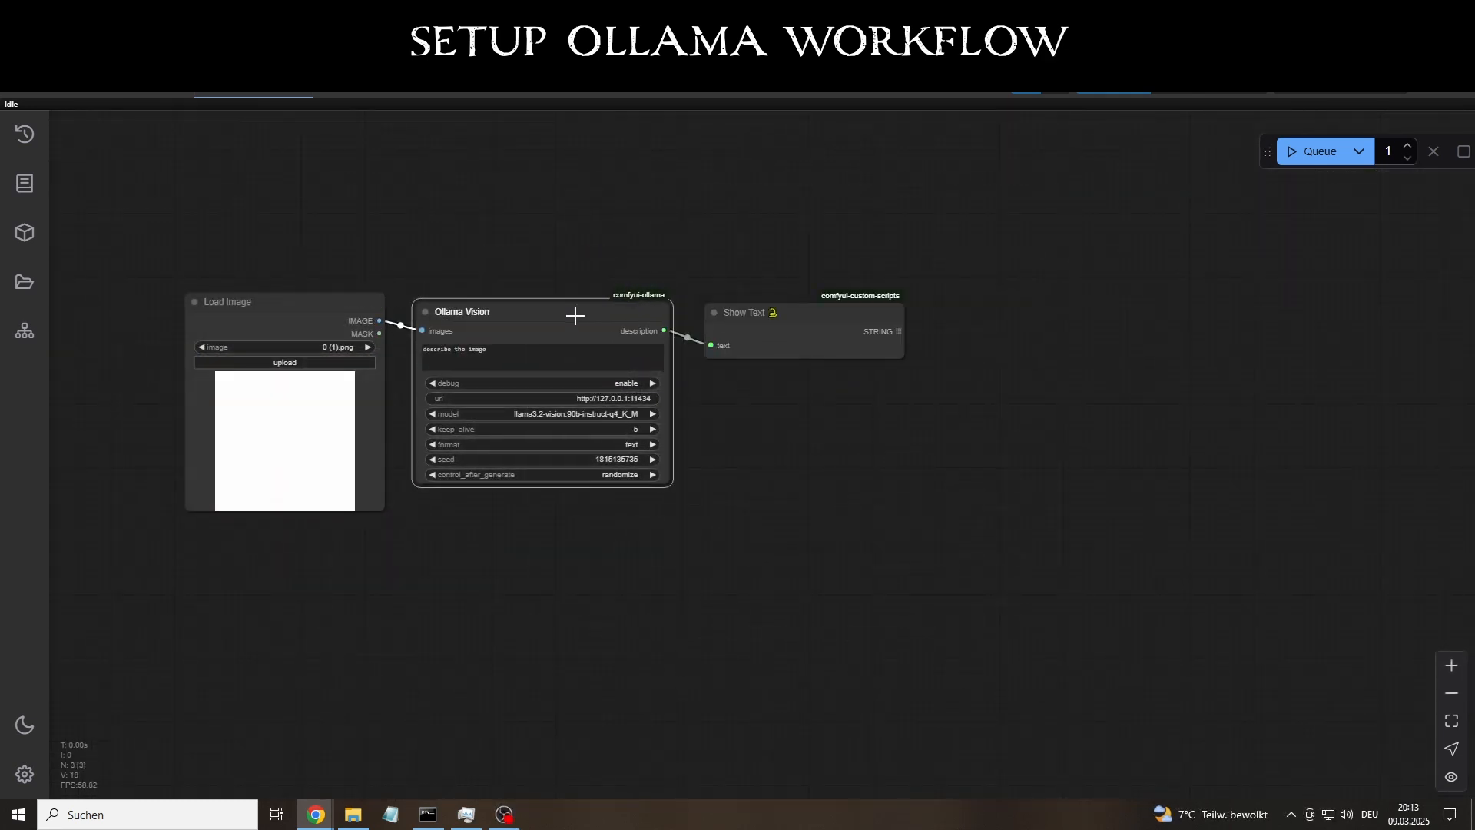
pyautogui.scroll(1, 811, 396)
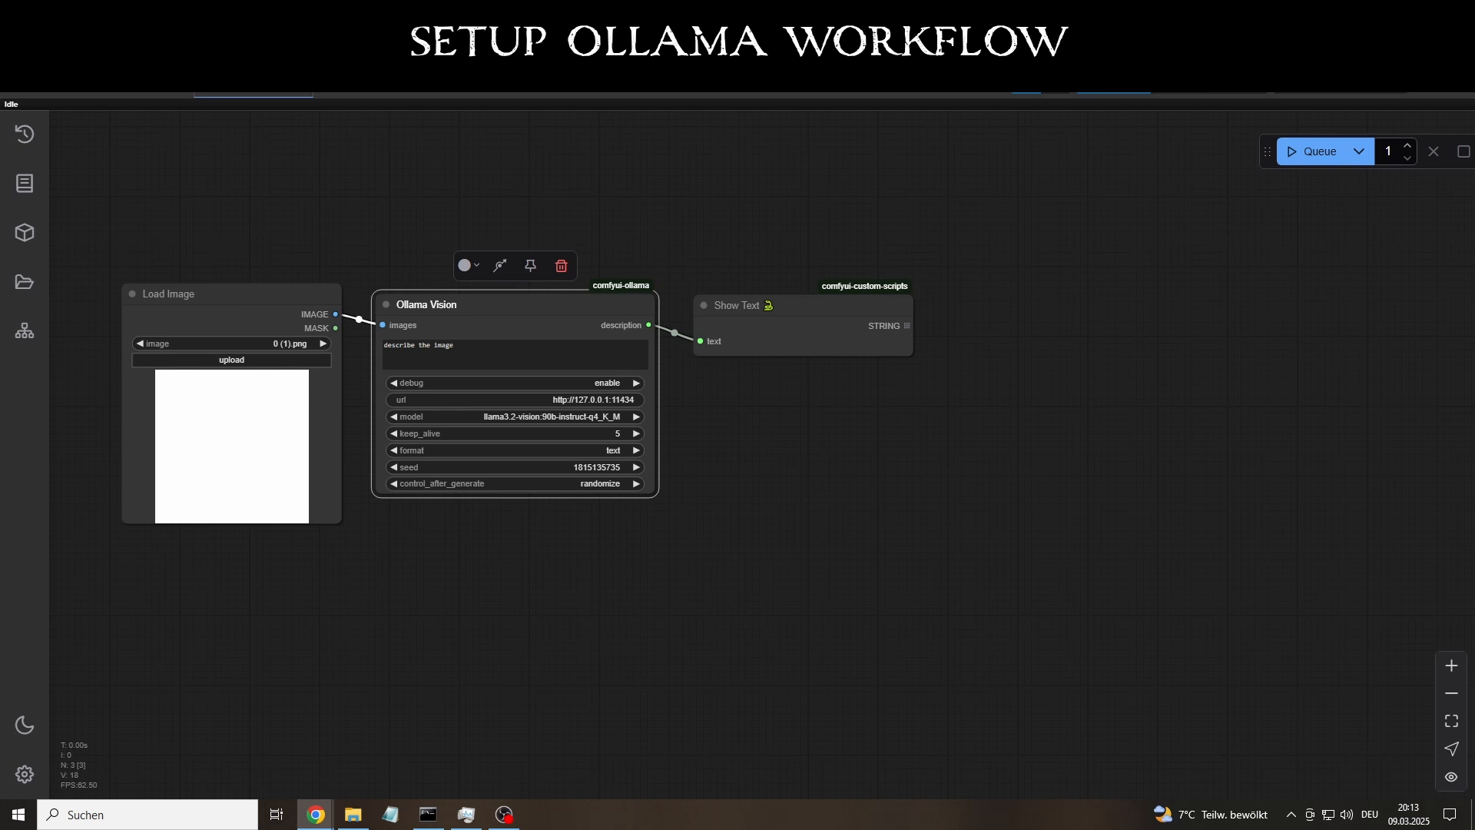
pyautogui.moveTo(812, 316)
pyautogui.mouseDown()
pyautogui.moveTo(784, 288)
pyautogui.moveTo(797, 308)
pyautogui.mouseUp()
# Add the comfyui-ollama Ollama Generate Advance node and place it beyond the Show Text node.
pyautogui.moveTo(925, 387); pyautogui.dragTo(787, 395)
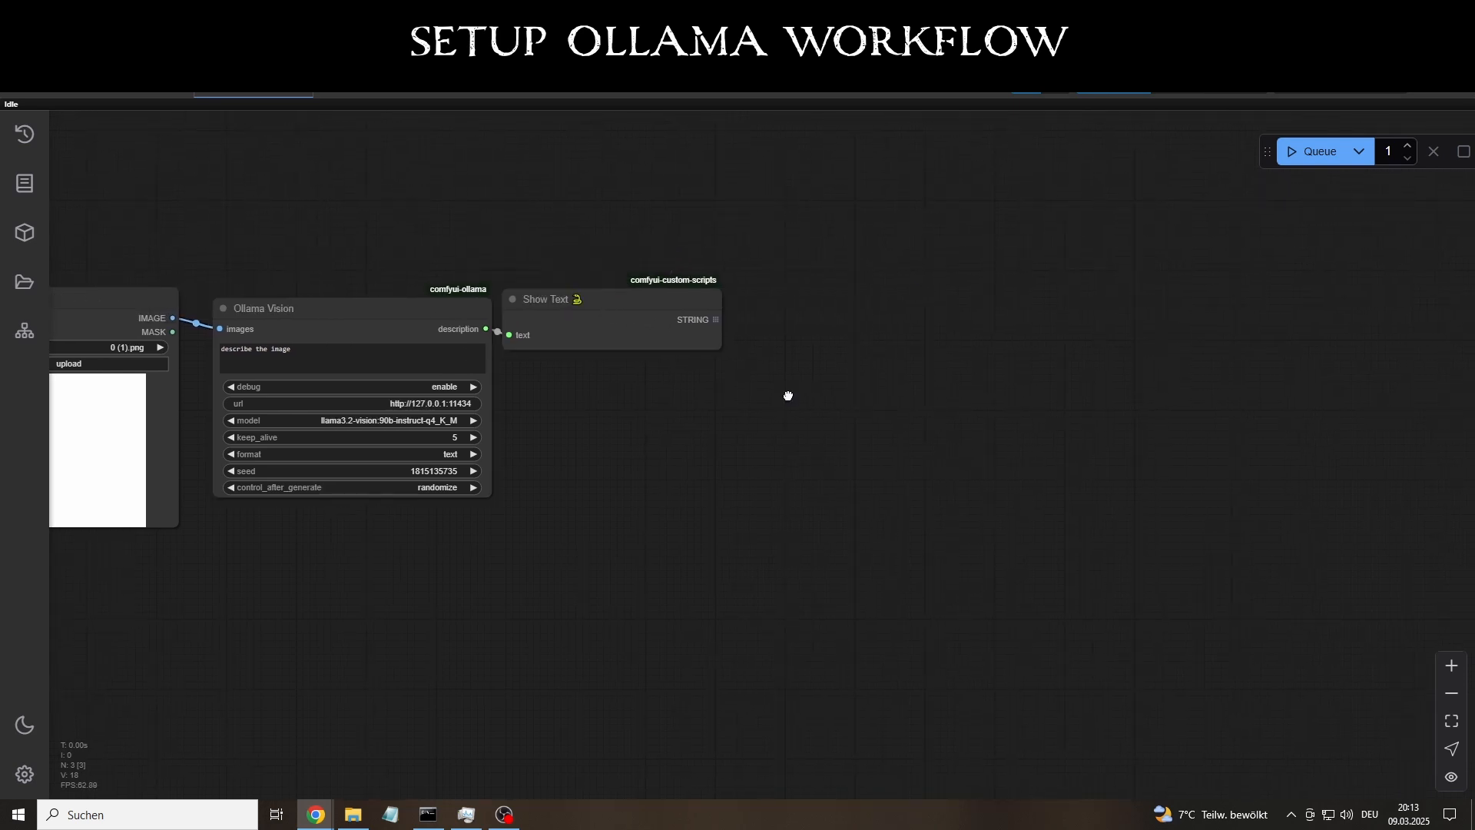
pyautogui.doubleClick(789, 400)
pyautogui.write('olla')
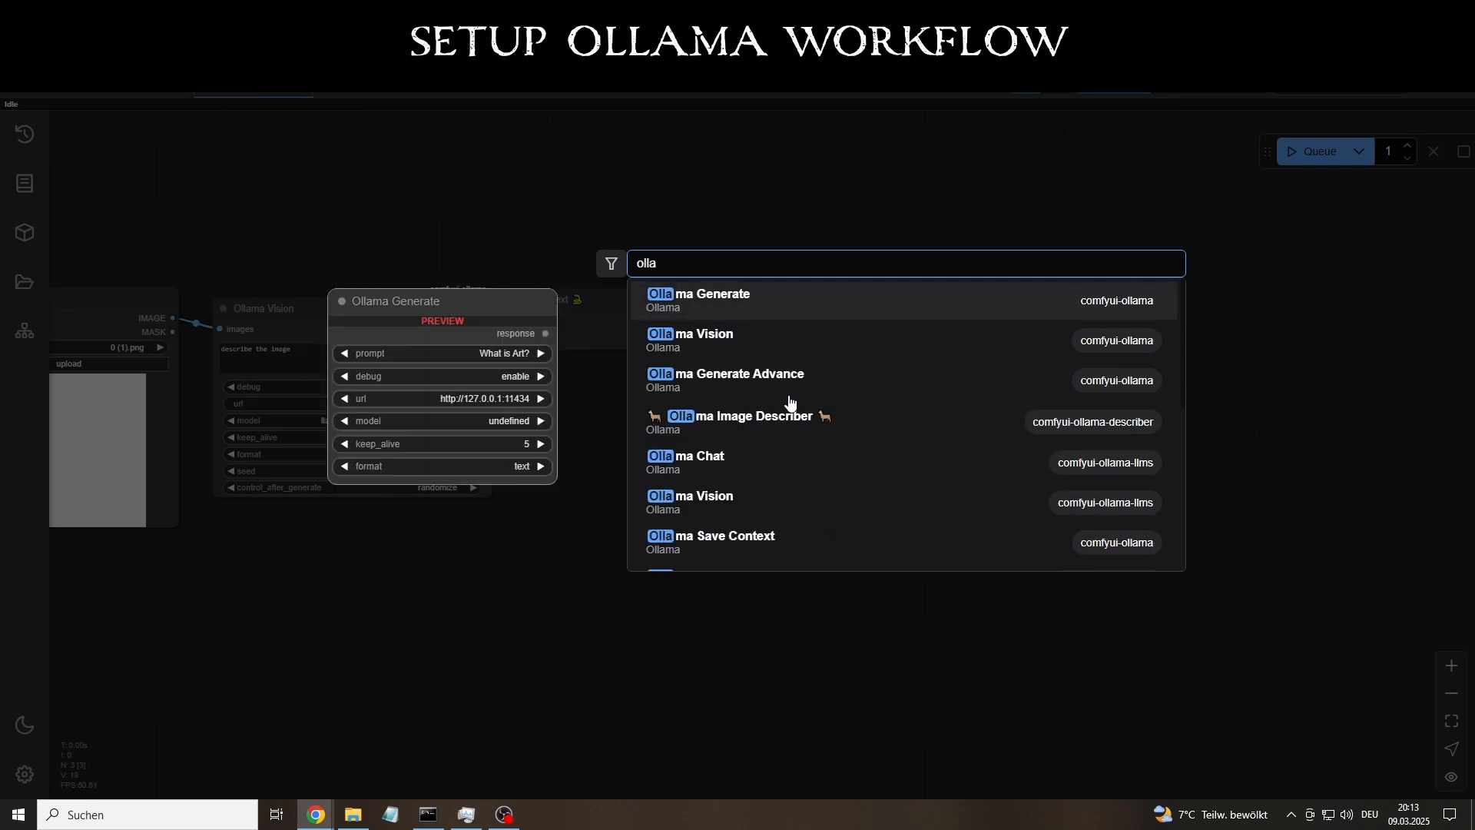
pyautogui.click(789, 400)
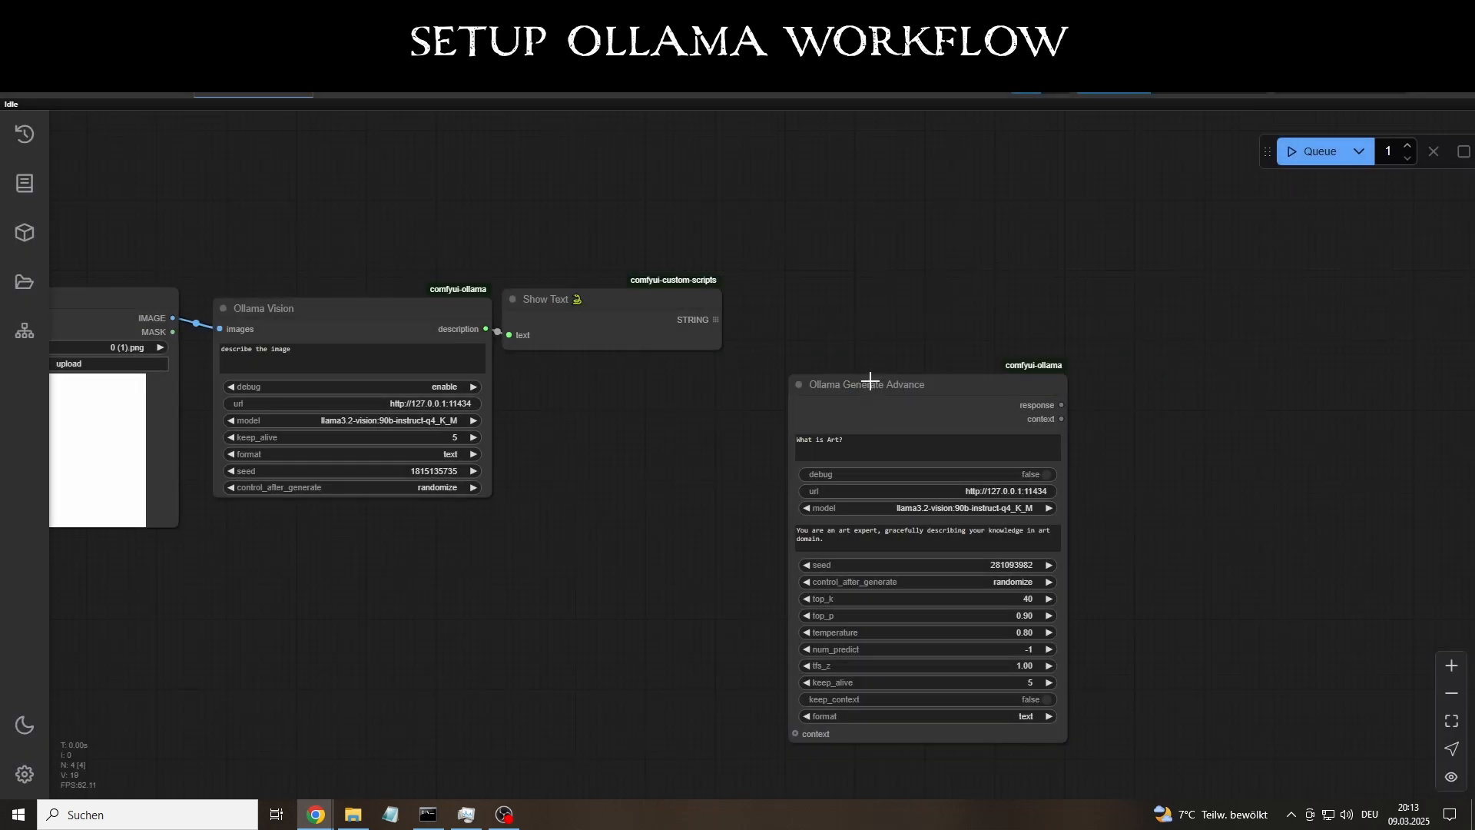
pyautogui.moveTo(871, 381); pyautogui.dragTo(828, 271)
pyautogui.scroll(1, 560, 315)
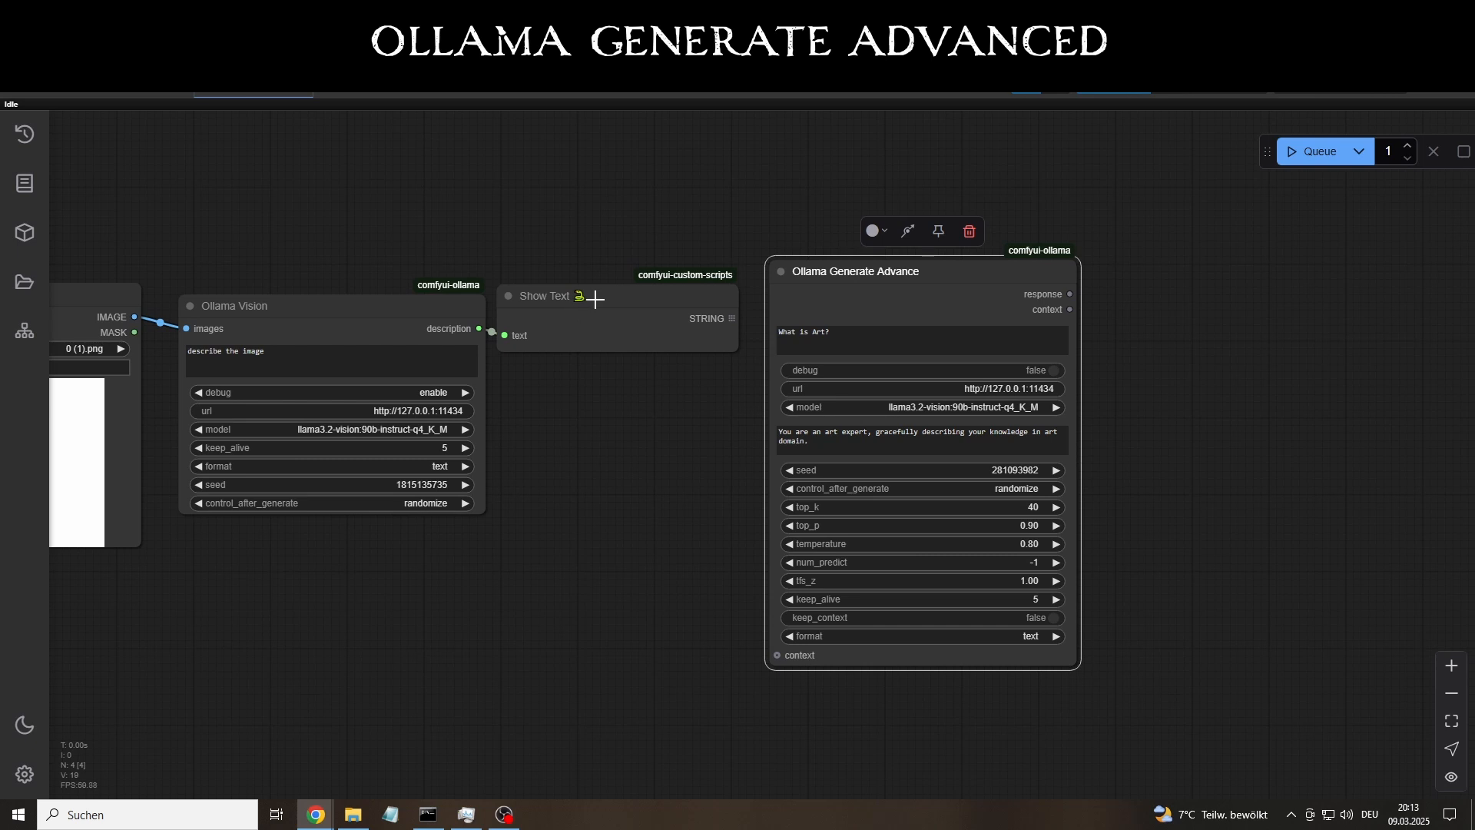
# Move Show Text beneath Ollama Vision and bring Ollama Generate Advance closer to Ollama Vision.
pyautogui.moveTo(595, 299); pyautogui.dragTo(316, 546)
pyautogui.click(898, 291)
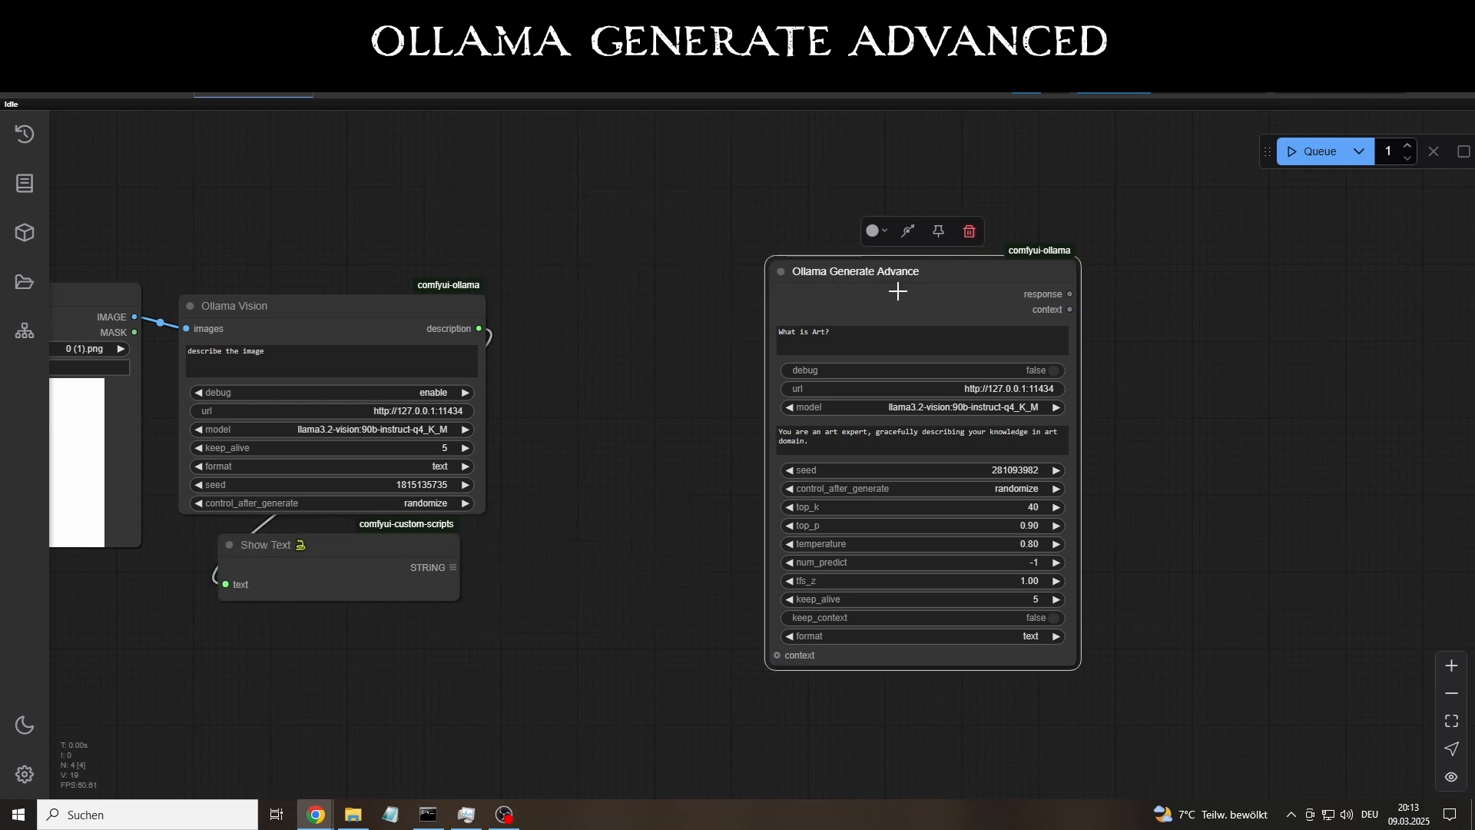
pyautogui.moveTo(898, 291); pyautogui.dragTo(762, 273)
# Convert Ollama Generate Advance's prompt widget to an input and connect Ollama Vision's description output to it.
pyautogui.rightClick(762, 273)
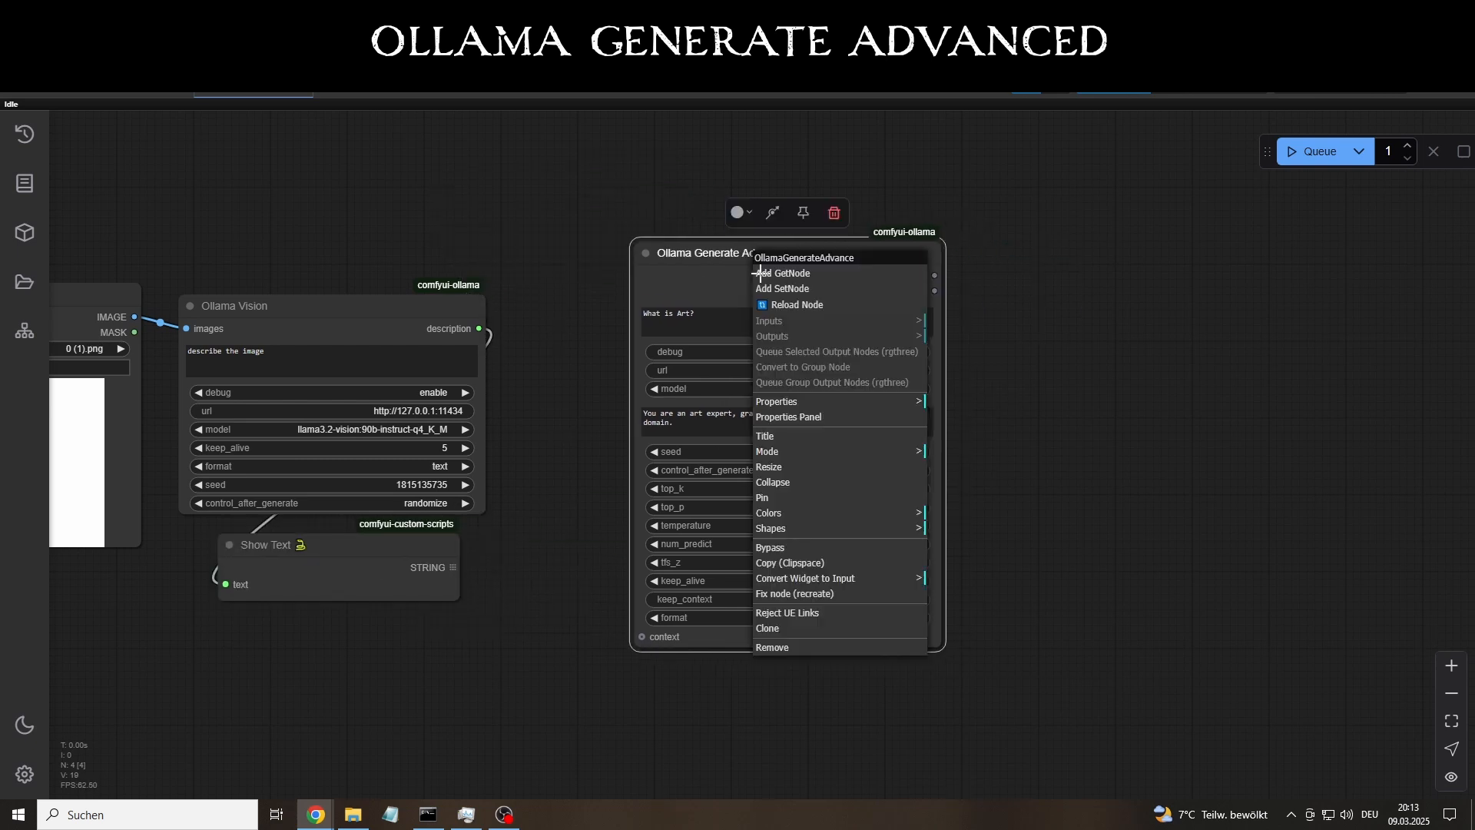
pyautogui.click(819, 578)
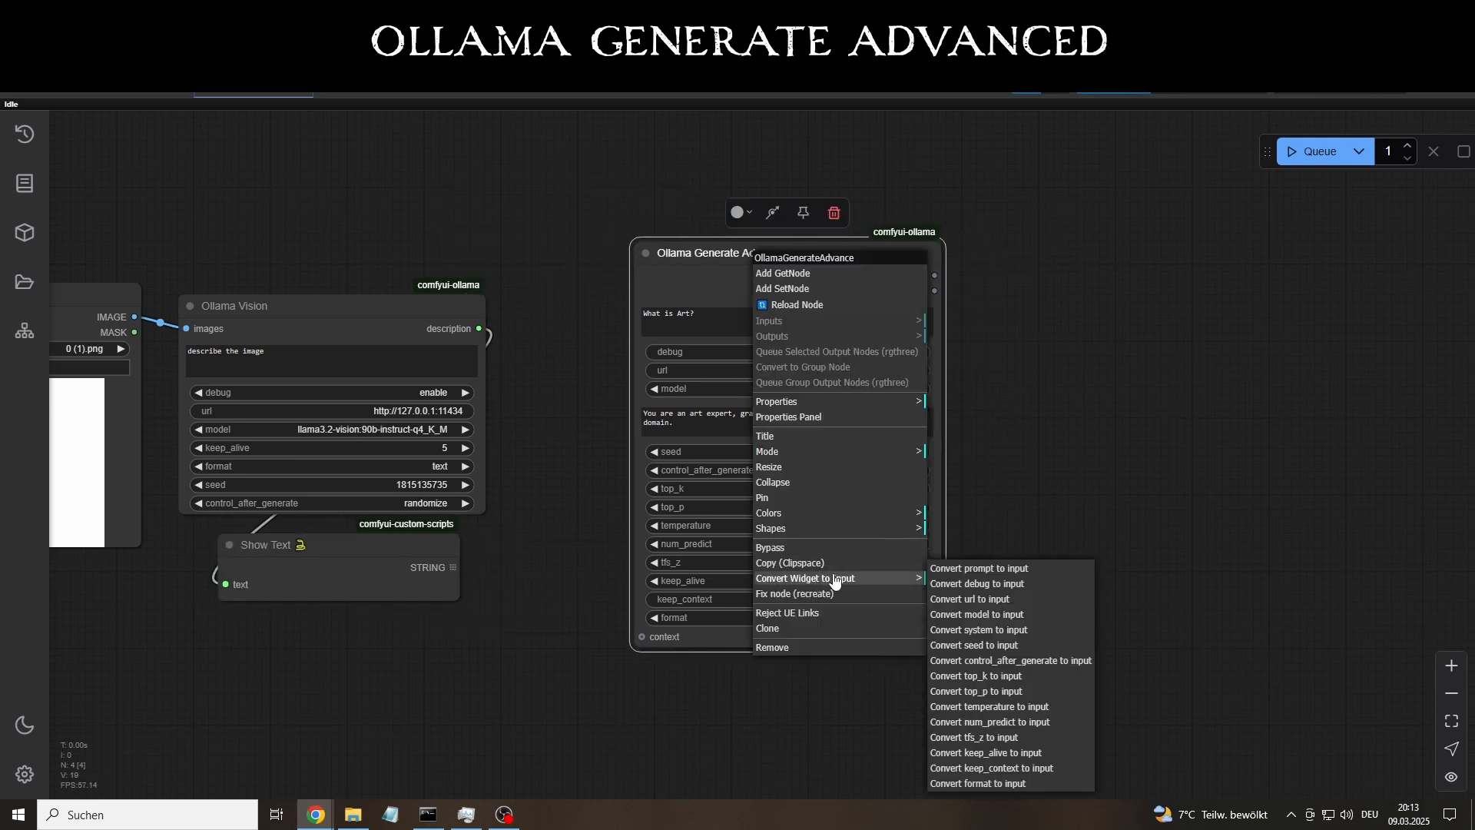
pyautogui.click(991, 573)
pyautogui.moveTo(479, 328); pyautogui.dragTo(642, 307)
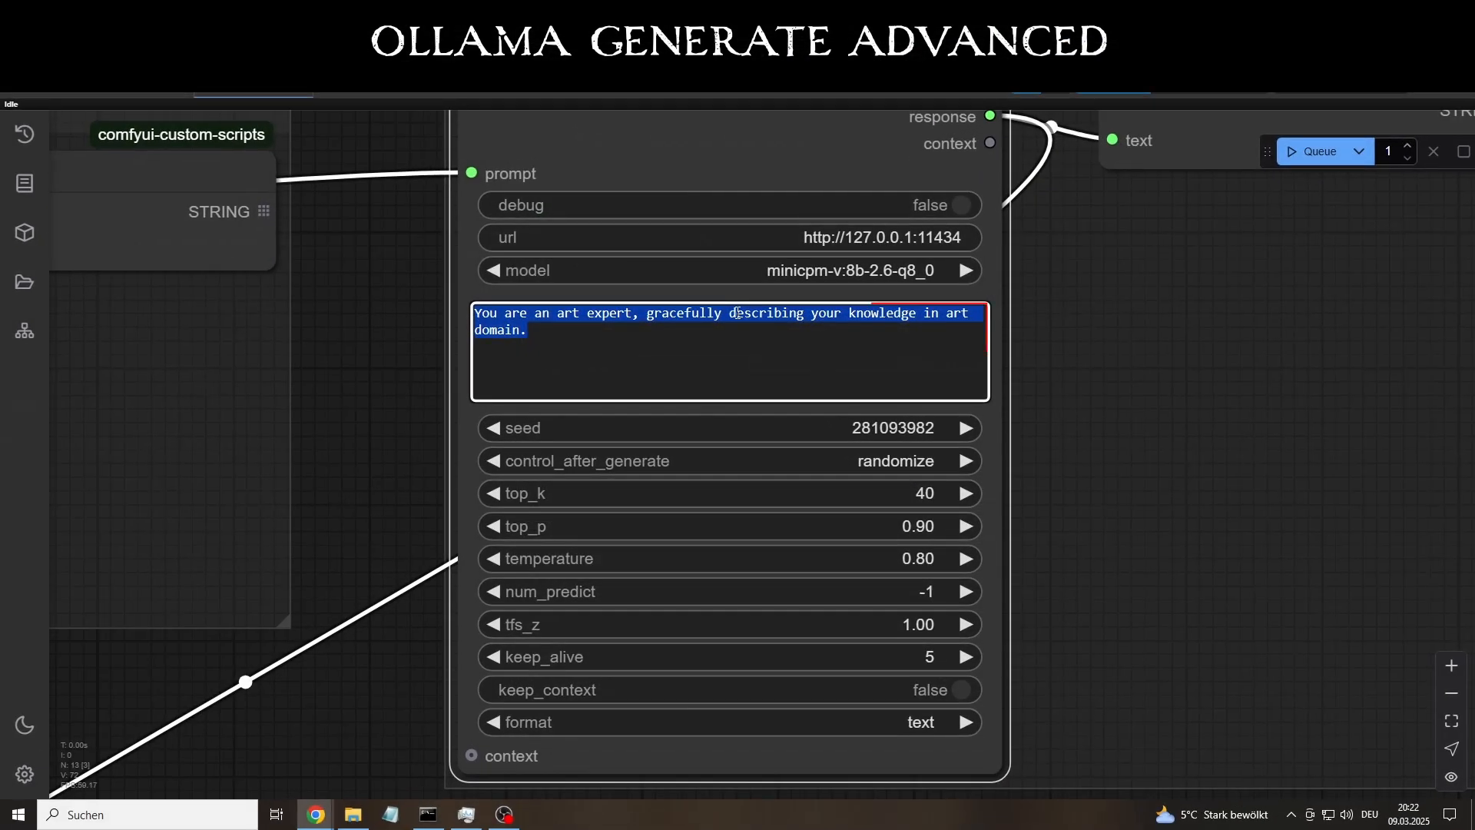
# Replace Ollama Generate Advance's system text with instructions to refine the text's key features into an SDXL prompt of at most 256 tokens.
pyautogui.write('Your task is to select the most important features of the text and refine it into a prompt that is no longer than 256 tokens. Write in complete sentences, keep the tone of the text and optimize the prompt for SDXL models using the CLIP text encoder model.')
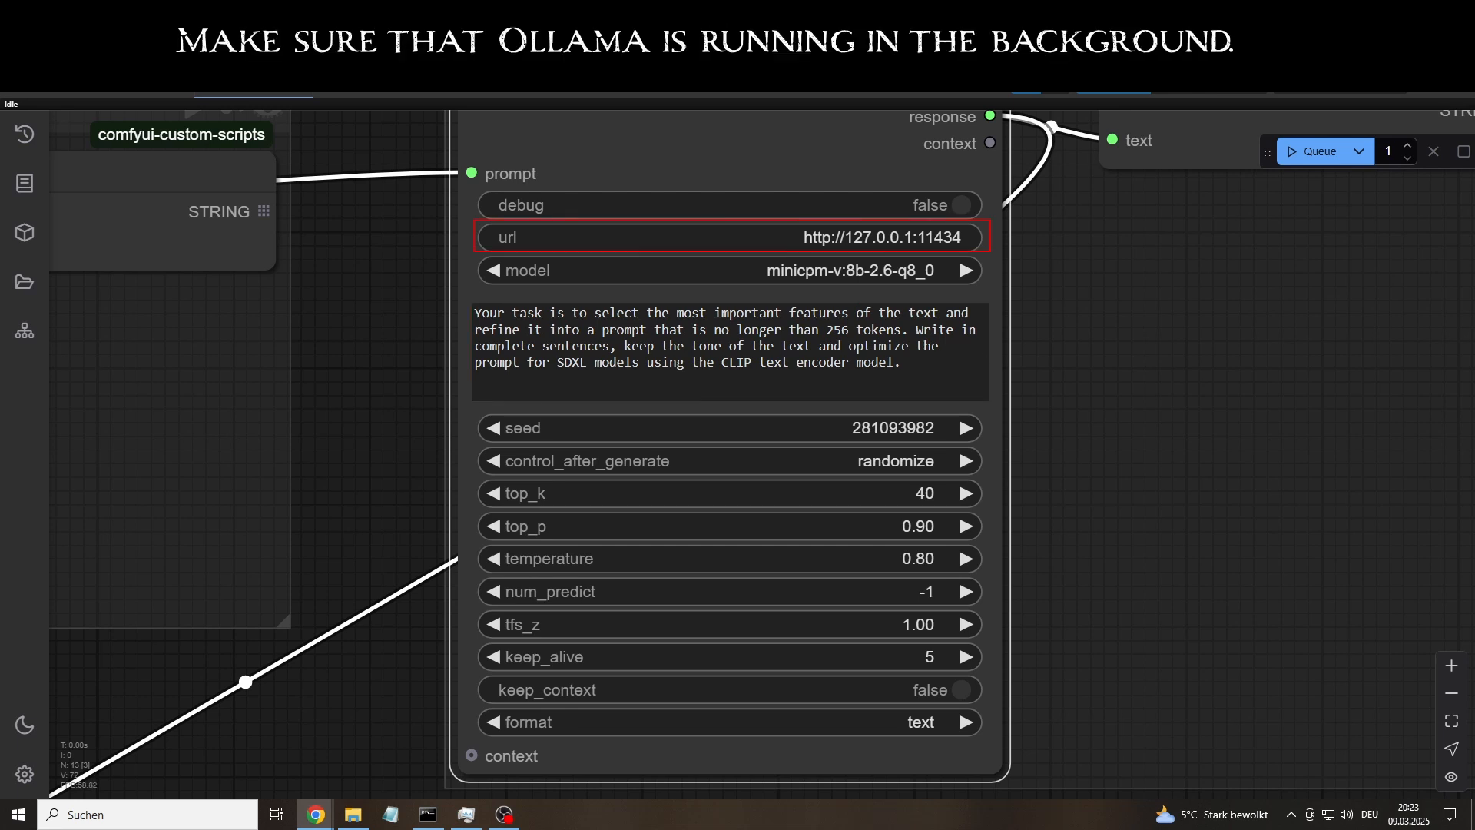
# Extend the Ollama Generate Advance system text so that it asks for a "detailed and exciting" prompt.
pyautogui.click(598, 332)
pyautogui.write('detailed and exciting')
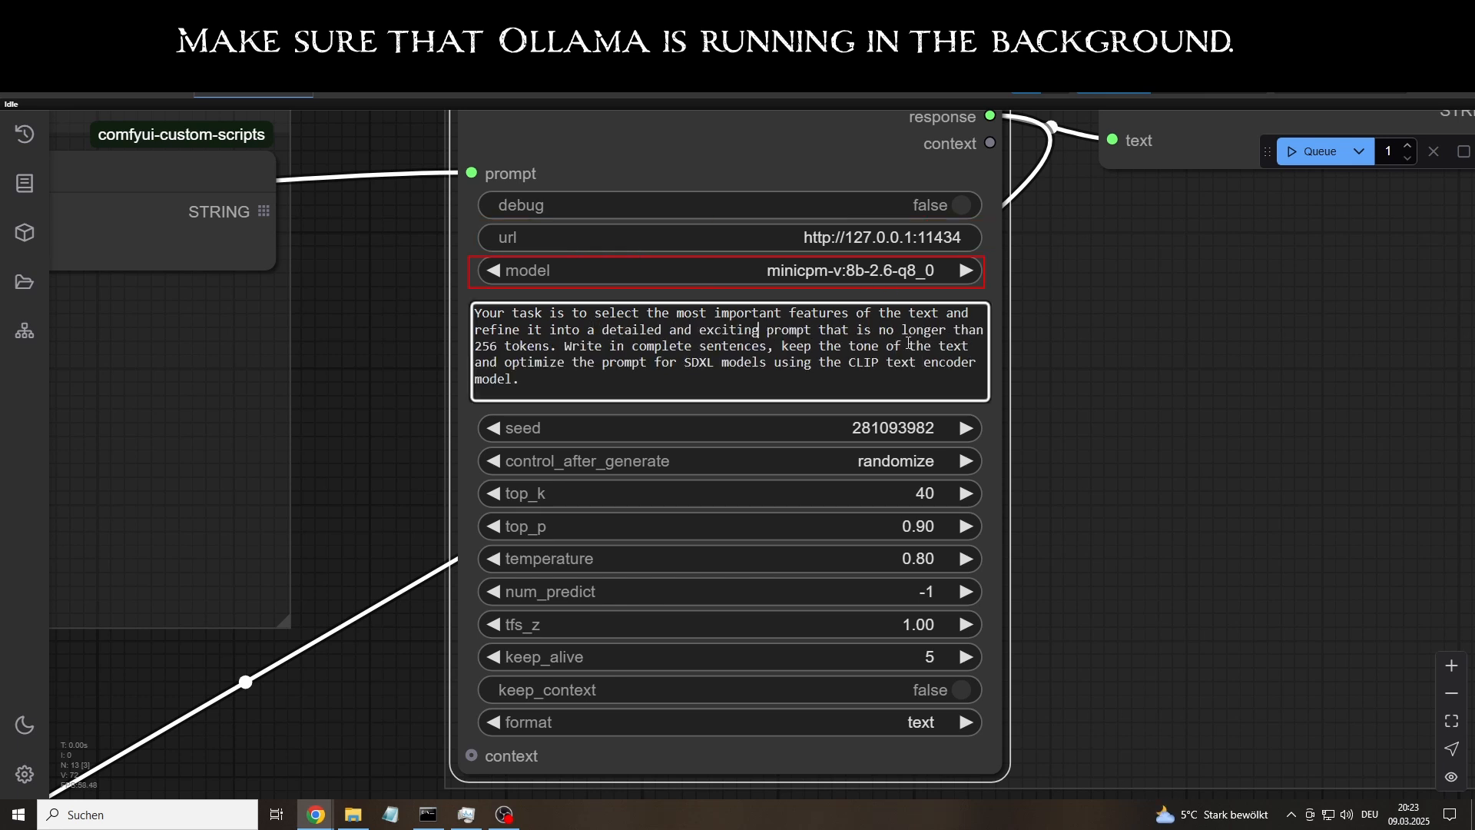
pyautogui.click(668, 156)
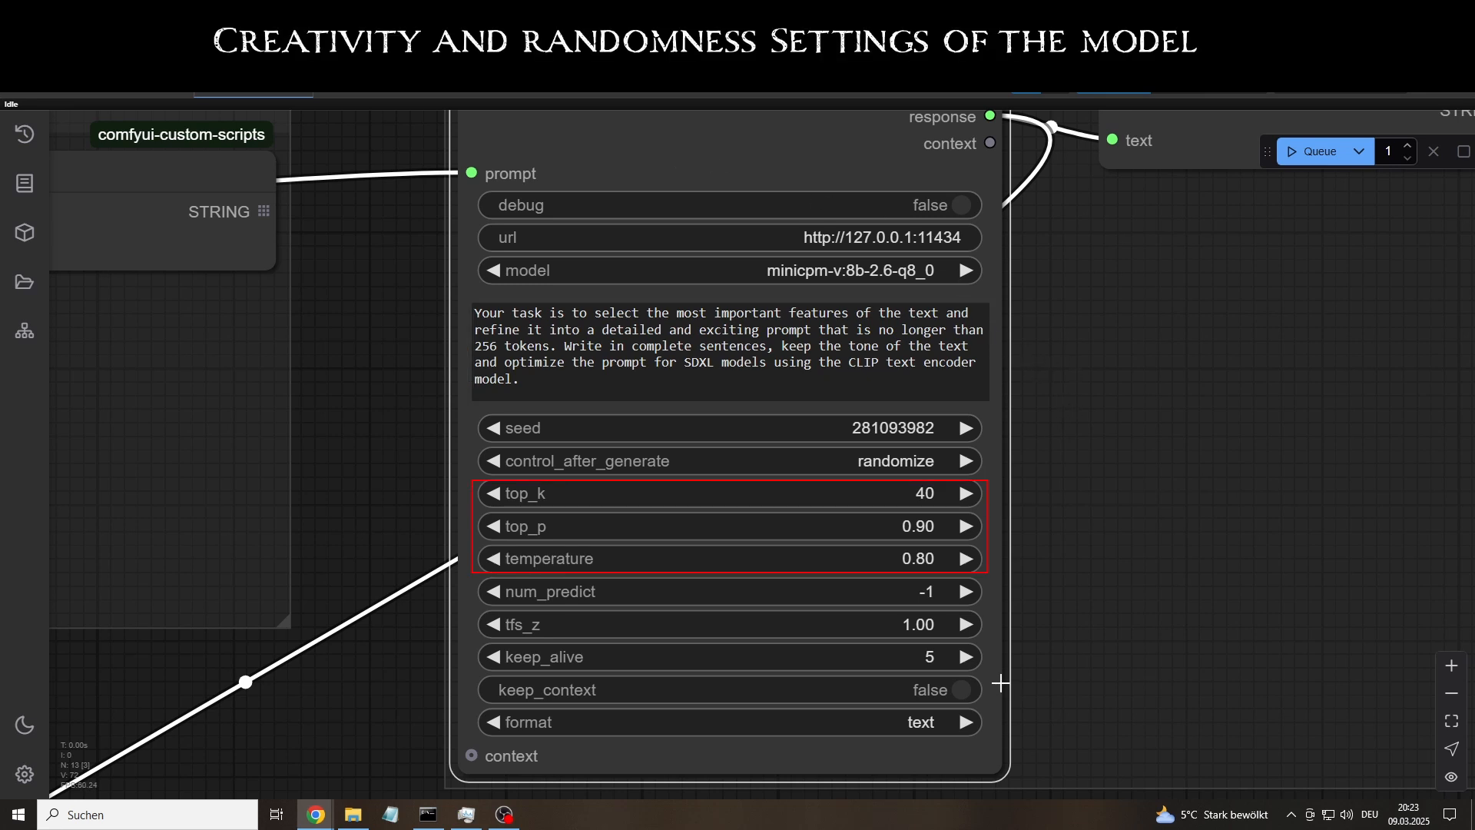
pyautogui.moveTo(932, 655); pyautogui.dragTo(883, 661)
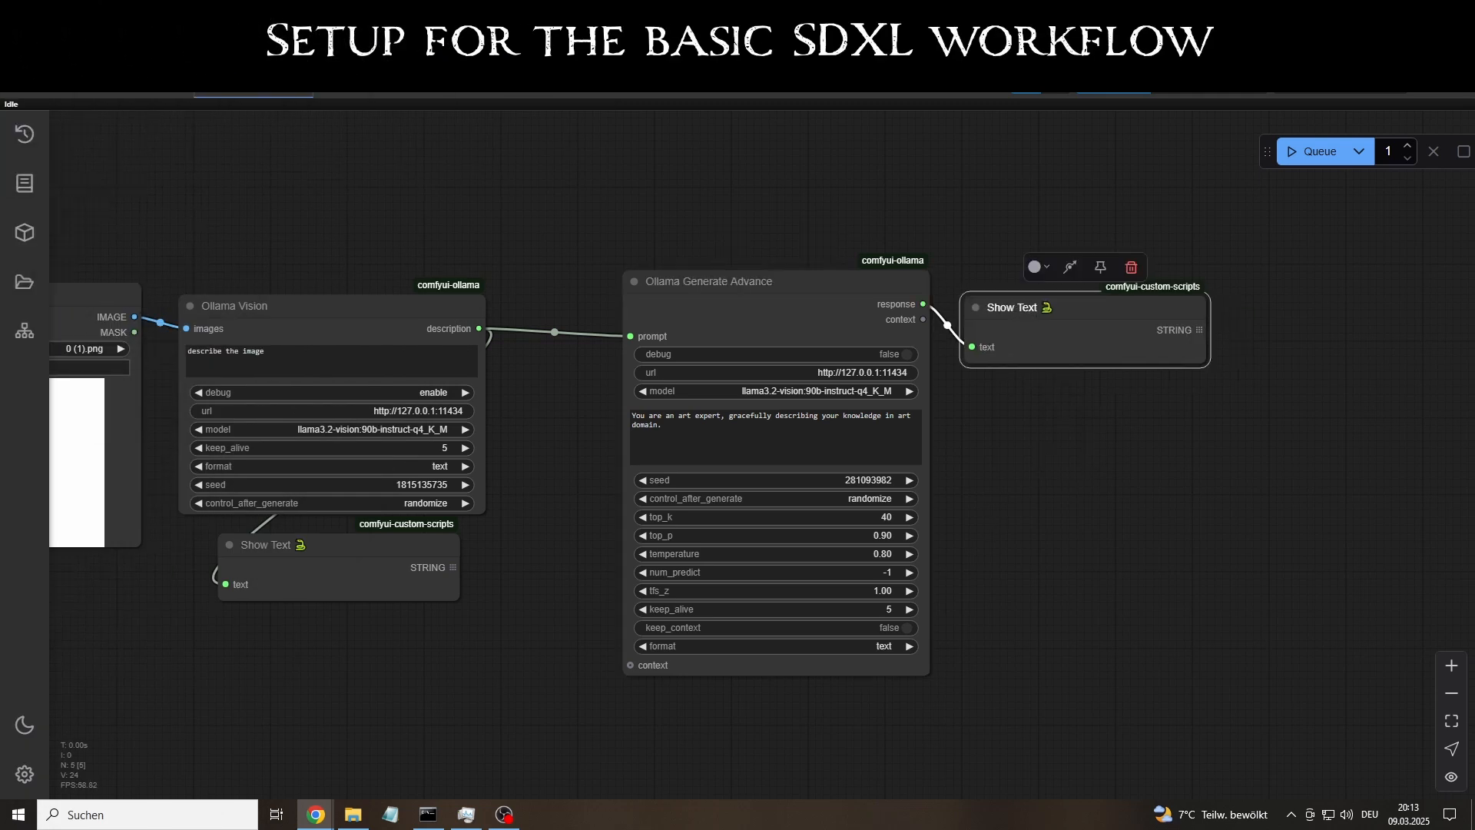
# Add a Load Checkpoint node in the free area beneath the Load Image node.
pyautogui.scroll(-2, 769, 492)
pyautogui.scroll(-2, 477, 470)
pyautogui.doubleClick(247, 491)
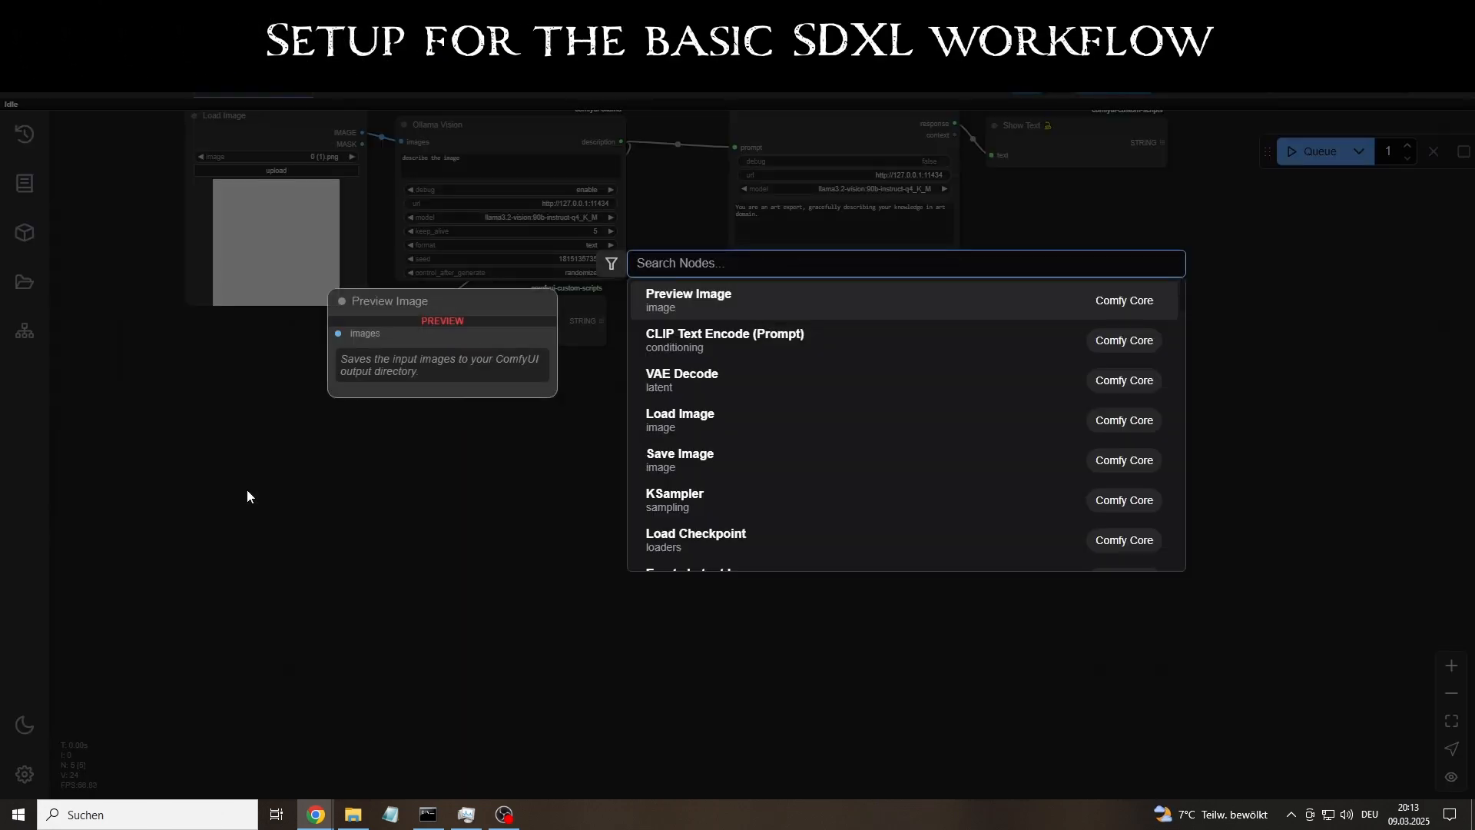
pyautogui.write('load checkpoint')
pyautogui.press('Return')
# Add a CLIPTextEncodeSDXL node beside Load Checkpoint.
pyautogui.doubleClick(567, 488)
pyautogui.write('clip')
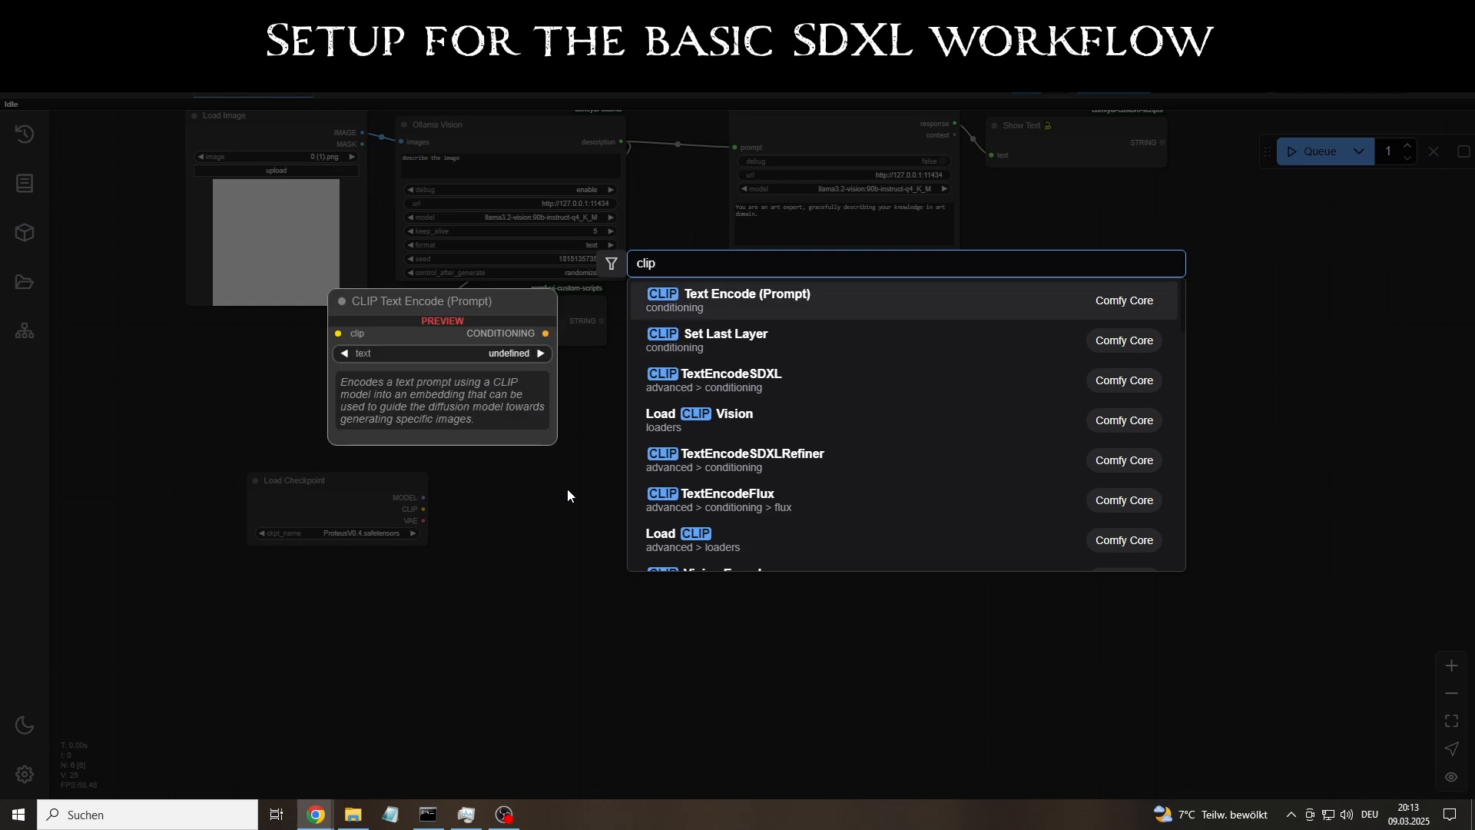
pyautogui.press('Down')
pyautogui.press('Down')
pyautogui.press('Return')
# Connect Load Checkpoint's CLIP output to CLIPTextEncodeSDXL, and place a copy of the encoder beneath it with the same connection.
pyautogui.scroll(2, 567, 489)
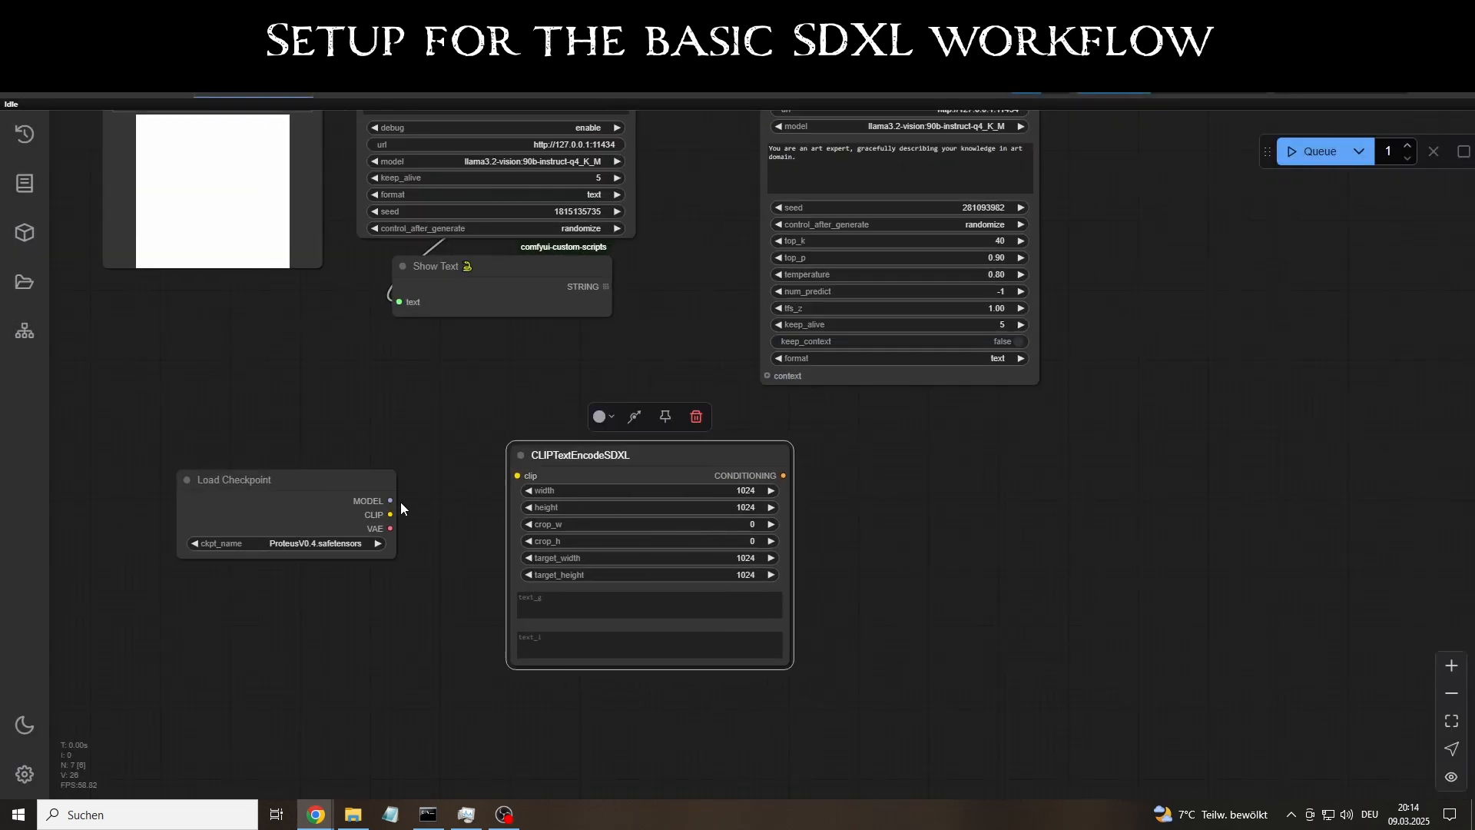
pyautogui.moveTo(390, 514); pyautogui.dragTo(519, 475)
pyautogui.hotkey('ctrl', 'c')
pyautogui.hotkey('ctrl', 'v')
pyautogui.moveTo(391, 514); pyautogui.dragTo(492, 713)
# Move Load Checkpoint level with the middle of the two encoders and align the upper encoder with the lower one.
pyautogui.moveTo(457, 613); pyautogui.dragTo(446, 379)
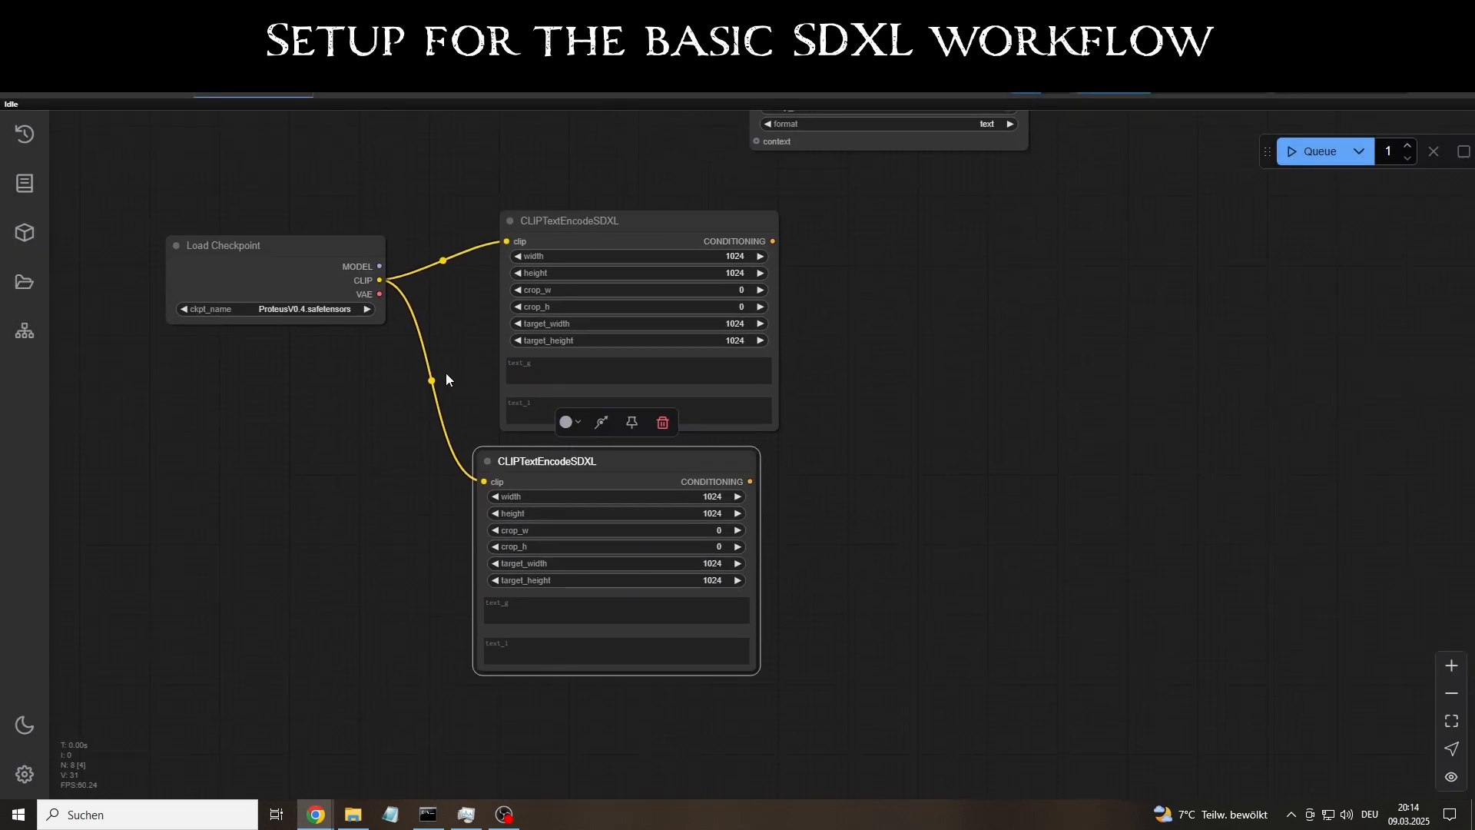
pyautogui.moveTo(230, 245); pyautogui.dragTo(185, 355)
pyautogui.moveTo(643, 230); pyautogui.dragTo(620, 228)
# Add a KSampler (Advanced) node and connect the upper encoder to its positive input and the lower encoder to its negative input.
pyautogui.doubleClick(948, 322)
pyautogui.write('ksam')
pyautogui.press('Down')
pyautogui.press('Return')
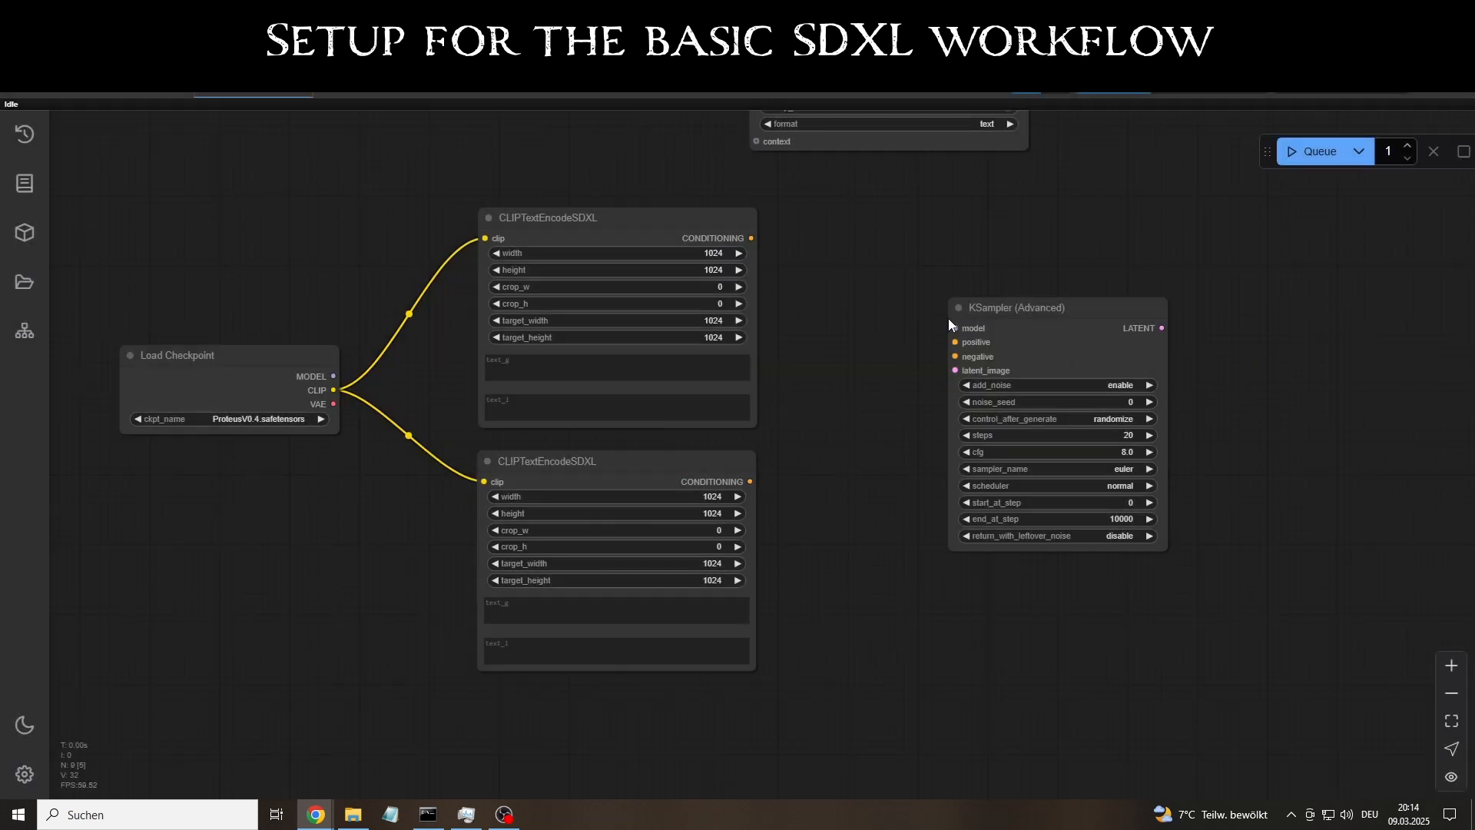
pyautogui.moveTo(710, 224); pyautogui.dragTo(950, 339)
pyautogui.scroll(1, 668, 521)
pyautogui.moveTo(743, 471); pyautogui.dragTo(991, 319)
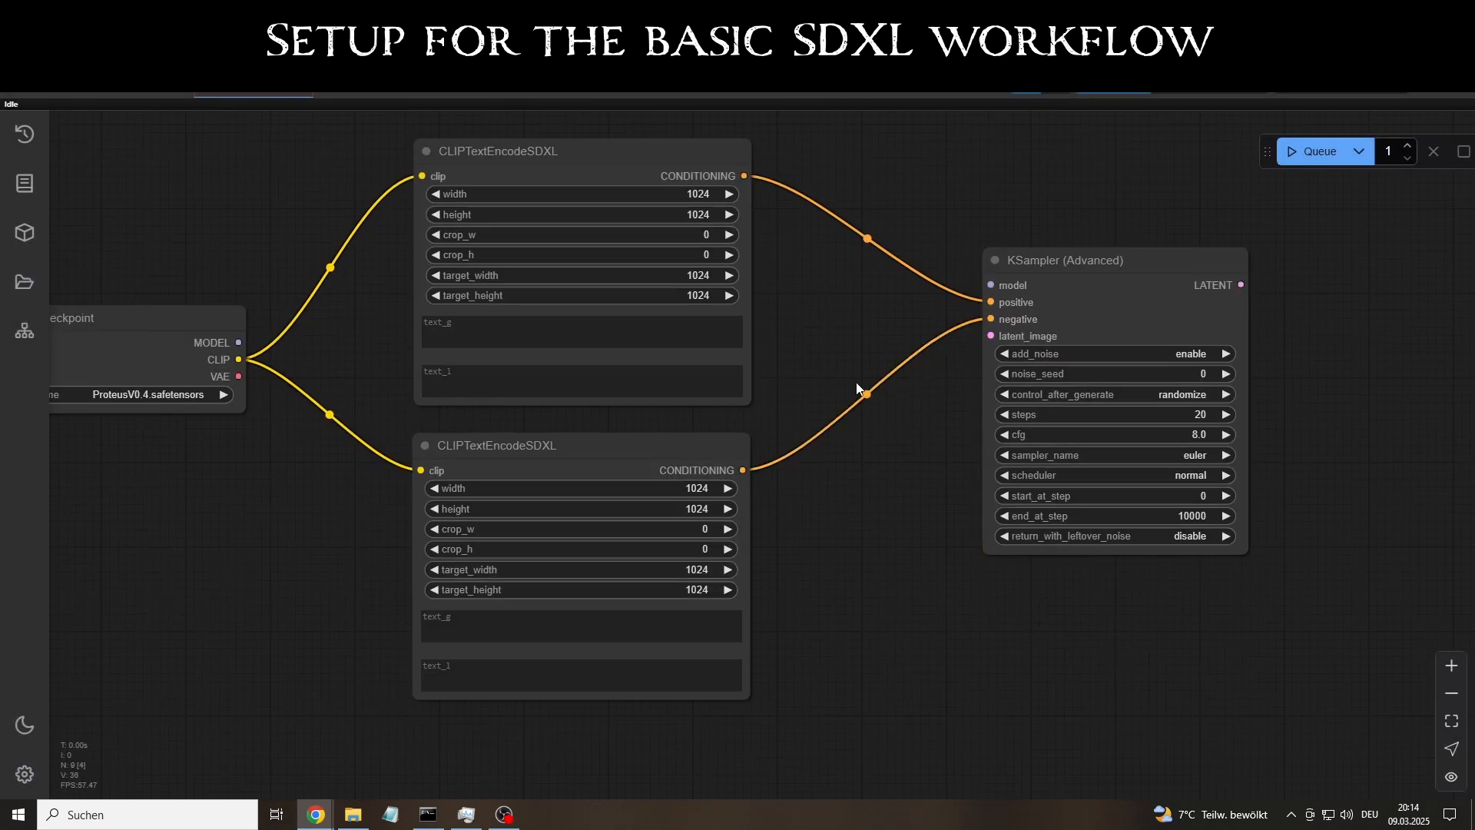
# Move KSampler (Advanced) closer to the encoders and add a VAE Decode node fed by its LATENT output.
pyautogui.moveTo(858, 388); pyautogui.dragTo(649, 406)
pyautogui.moveTo(922, 326); pyautogui.dragTo(854, 256)
pyautogui.moveTo(966, 232); pyautogui.dragTo(1064, 306)
pyautogui.click(1107, 342)
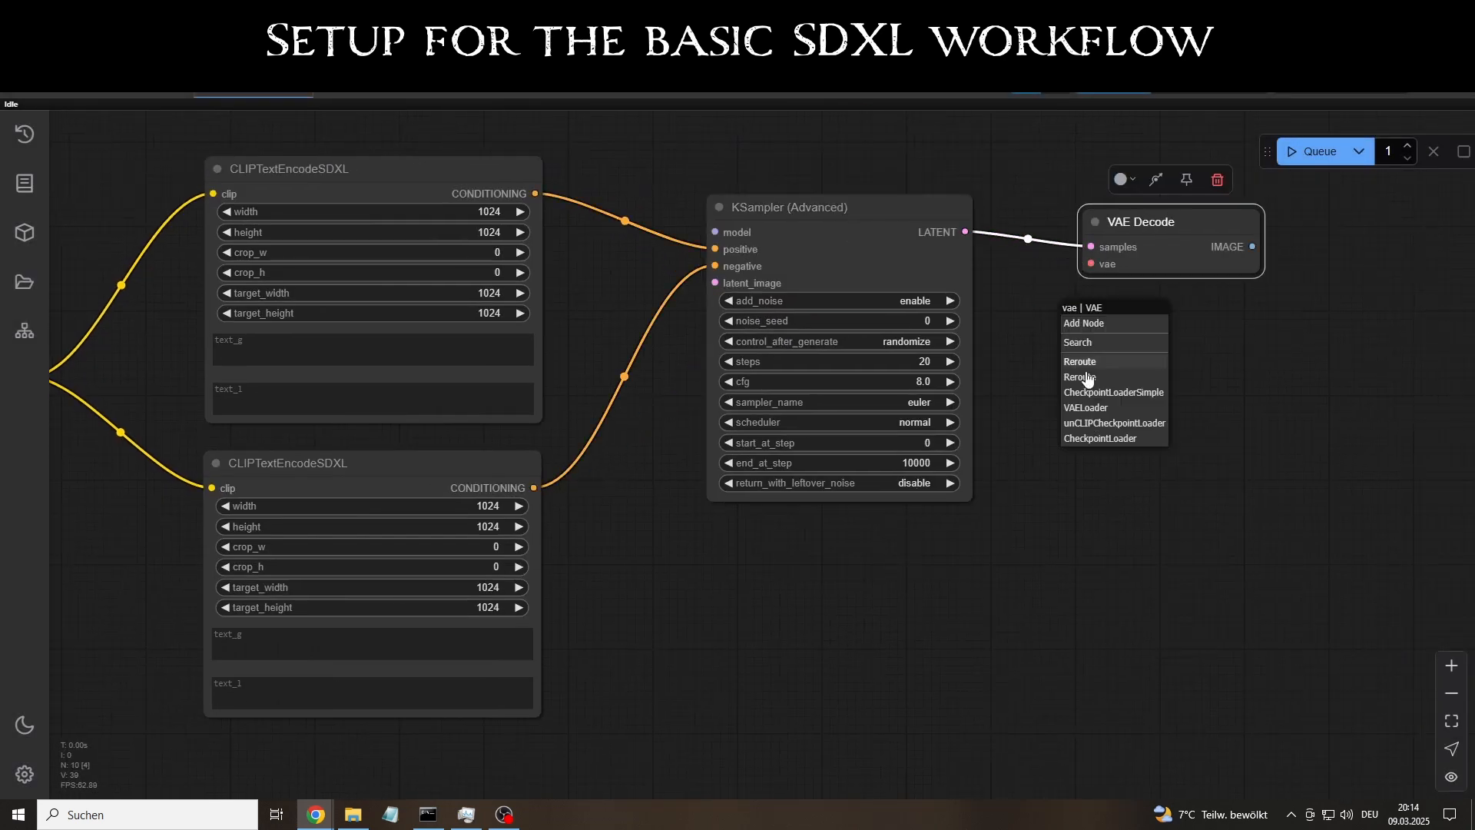
# Attach a Load VAE node using sdxl.vae.safetensors to VAE Decode, narrow it and place it above VAE Decode.
pyautogui.click(1086, 407)
pyautogui.click(1199, 367)
pyautogui.click(1137, 388)
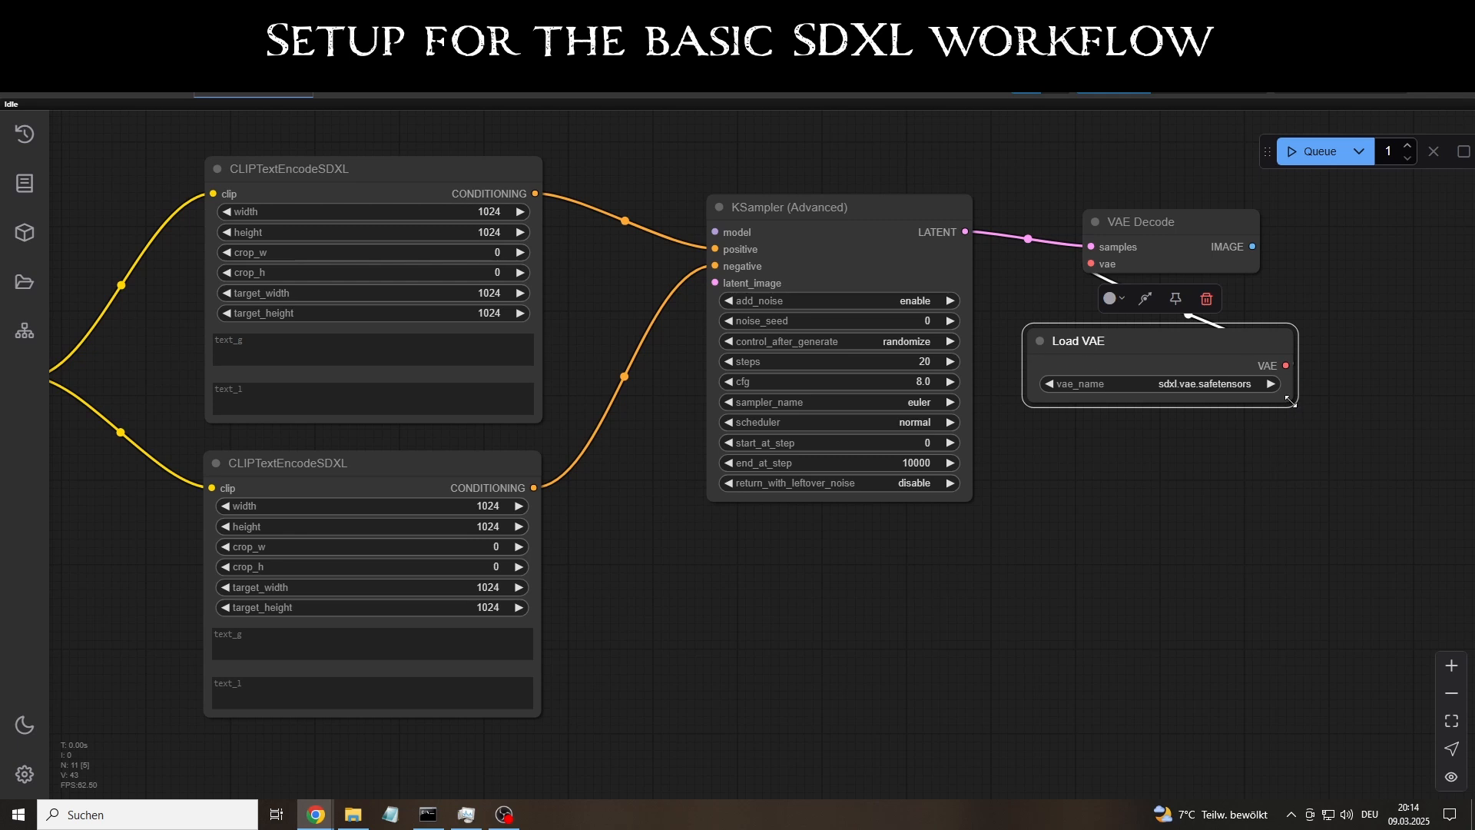
pyautogui.moveTo(1290, 400); pyautogui.dragTo(1206, 388)
pyautogui.moveTo(1091, 340); pyautogui.dragTo(1132, 137)
# Add a Save Image node beneath VAE Decode, fed by its IMAGE output.
pyautogui.moveTo(1252, 246); pyautogui.dragTo(1177, 373)
pyautogui.click(1198, 432)
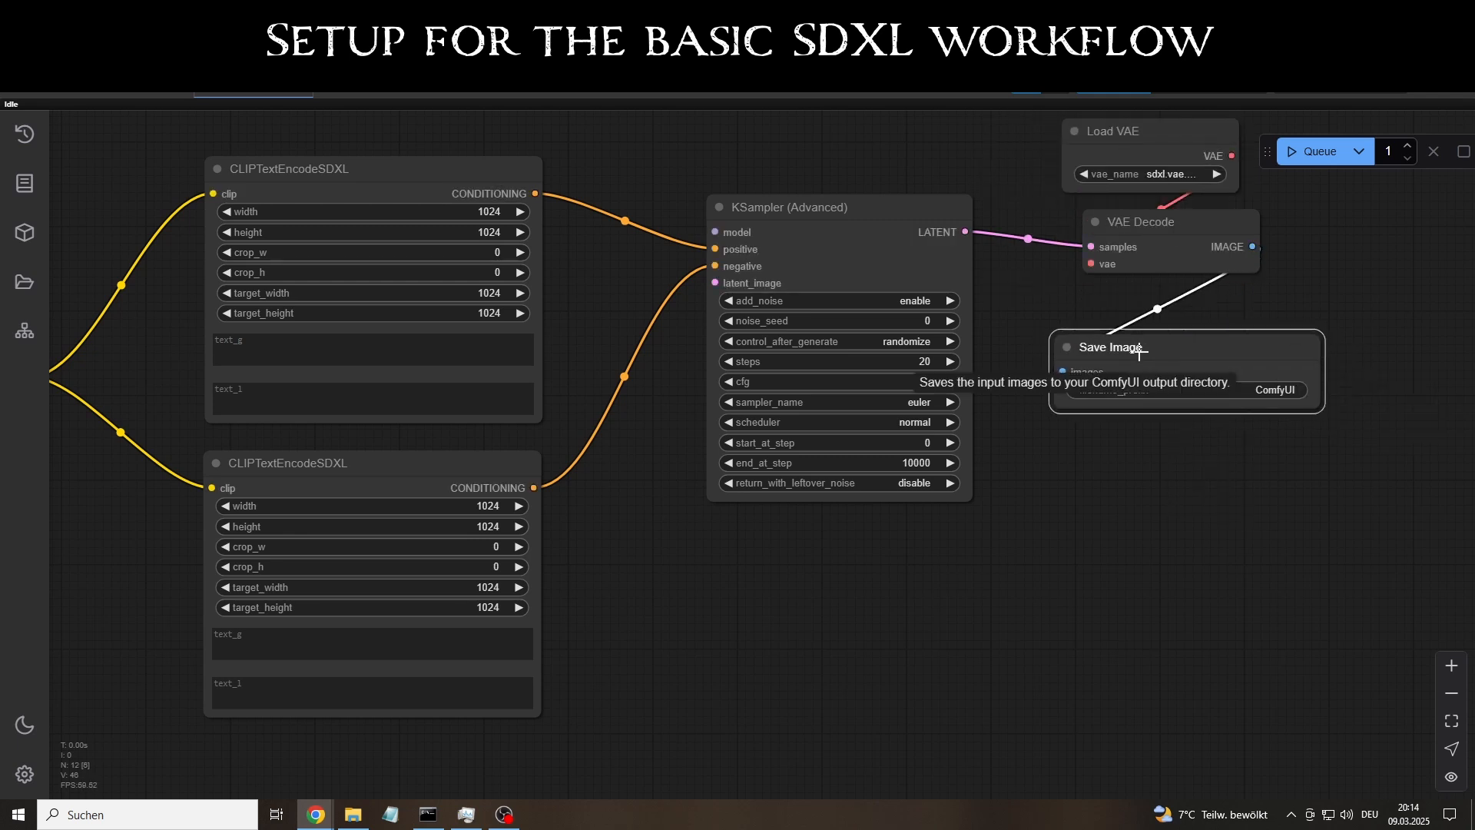
pyautogui.click(1139, 353)
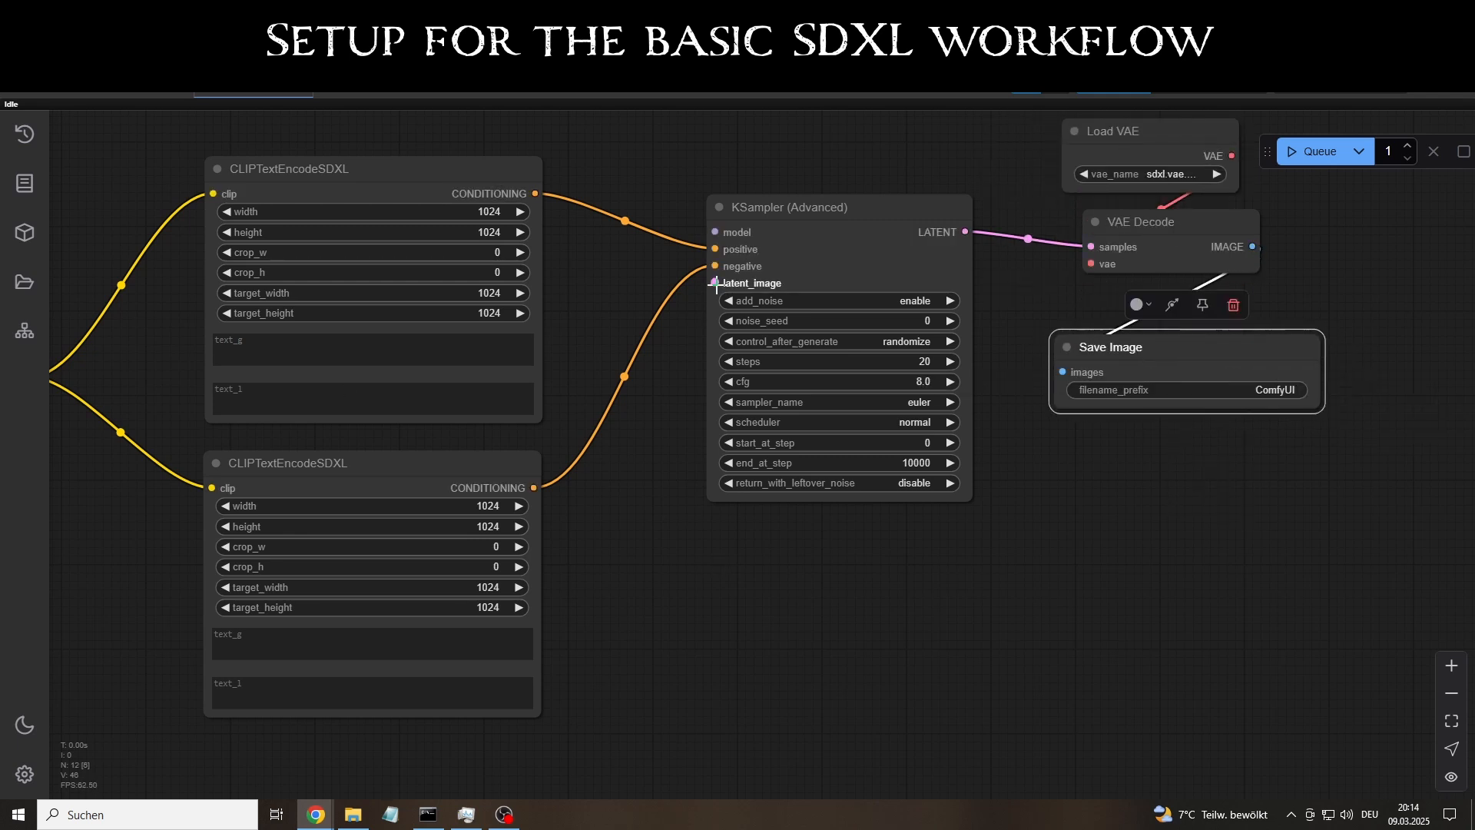
# Add an Empty Latent Image node to KSampler's latent_image input and set its width and height to 1024.
pyautogui.moveTo(716, 284); pyautogui.dragTo(649, 523)
pyautogui.click(695, 648)
pyautogui.click(822, 605)
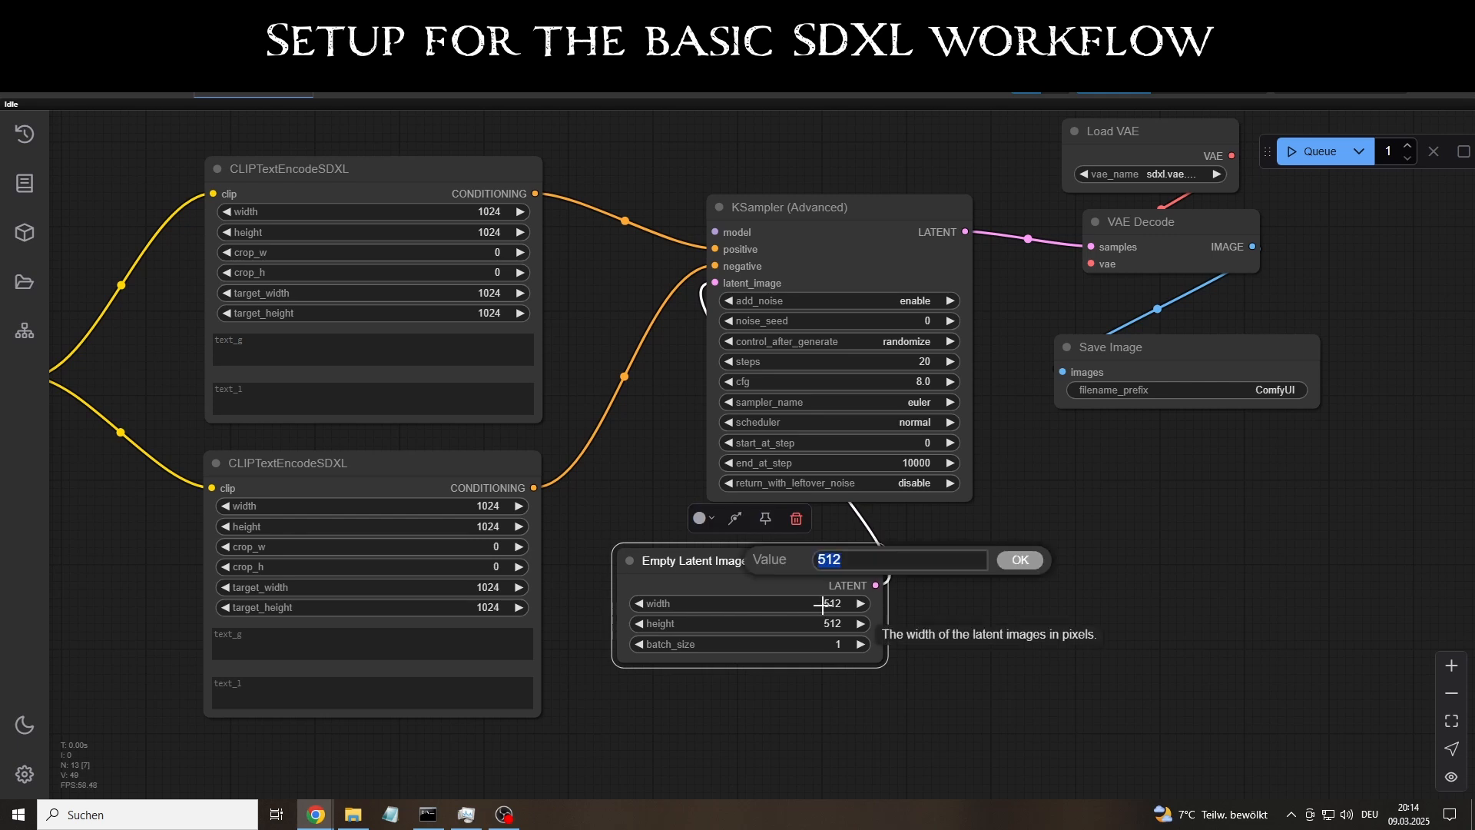
pyautogui.write('1024')
pyautogui.press('Return')
pyautogui.click(823, 623)
pyautogui.write('1024')
pyautogui.press('Return')
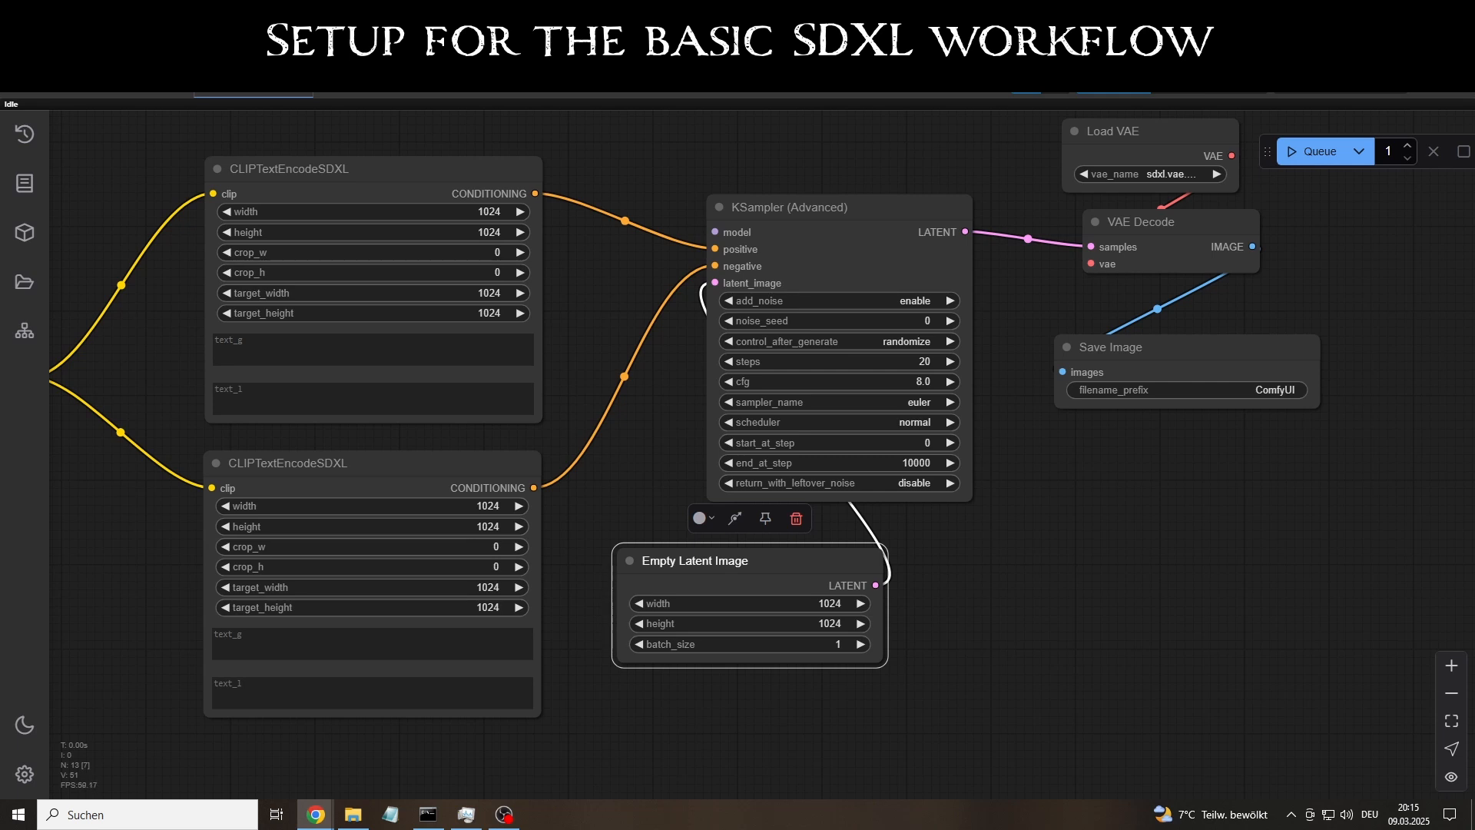
# Move the lower CLIPTextEncodeSDXL further down and add a CLIP Text Encode (Prompt) node fed by Load Checkpoint's CLIP output in the gap.
pyautogui.click(304, 634)
pyautogui.scroll(-1, 326, 464)
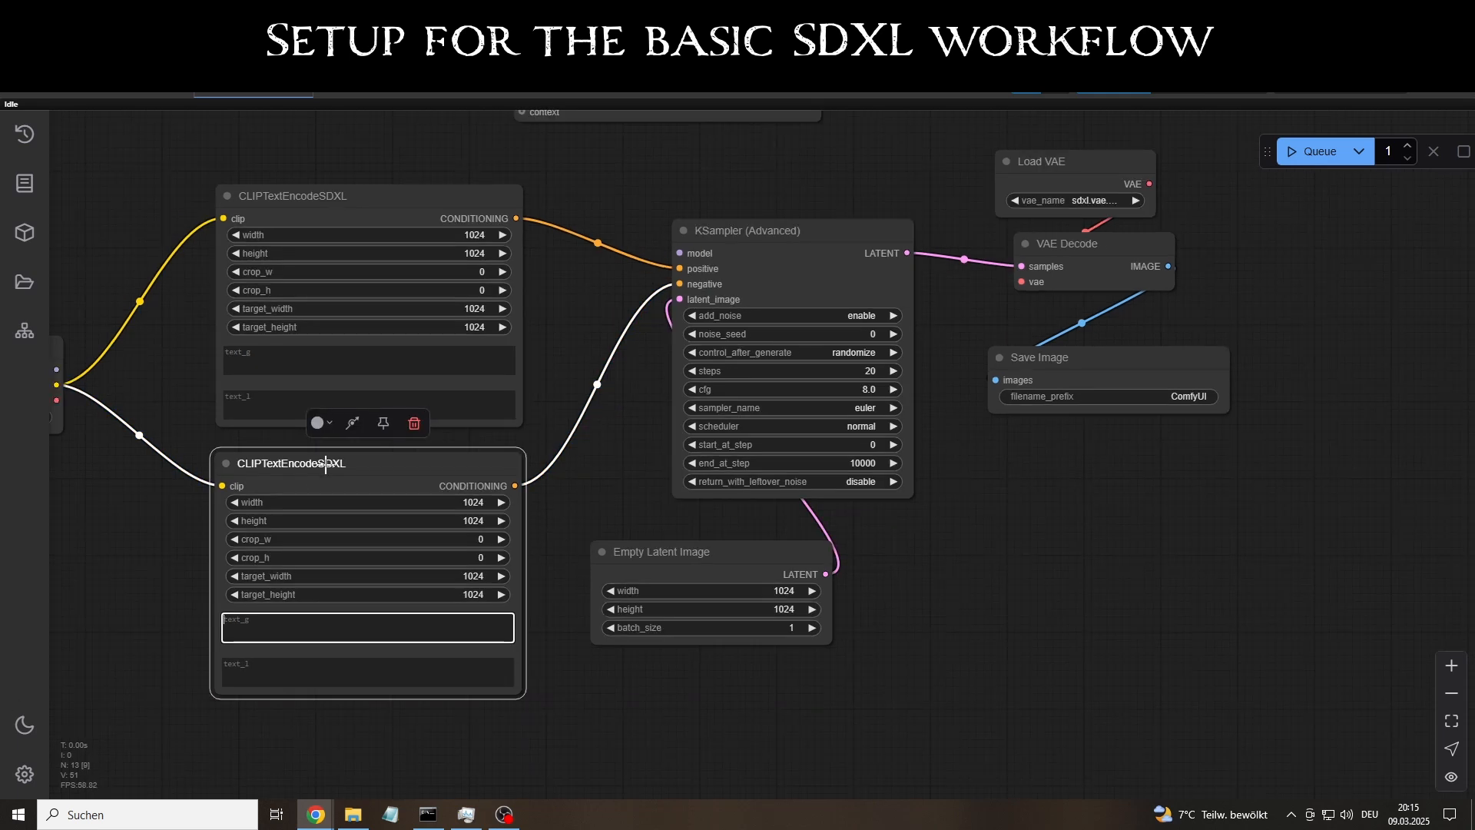
pyautogui.click(326, 463)
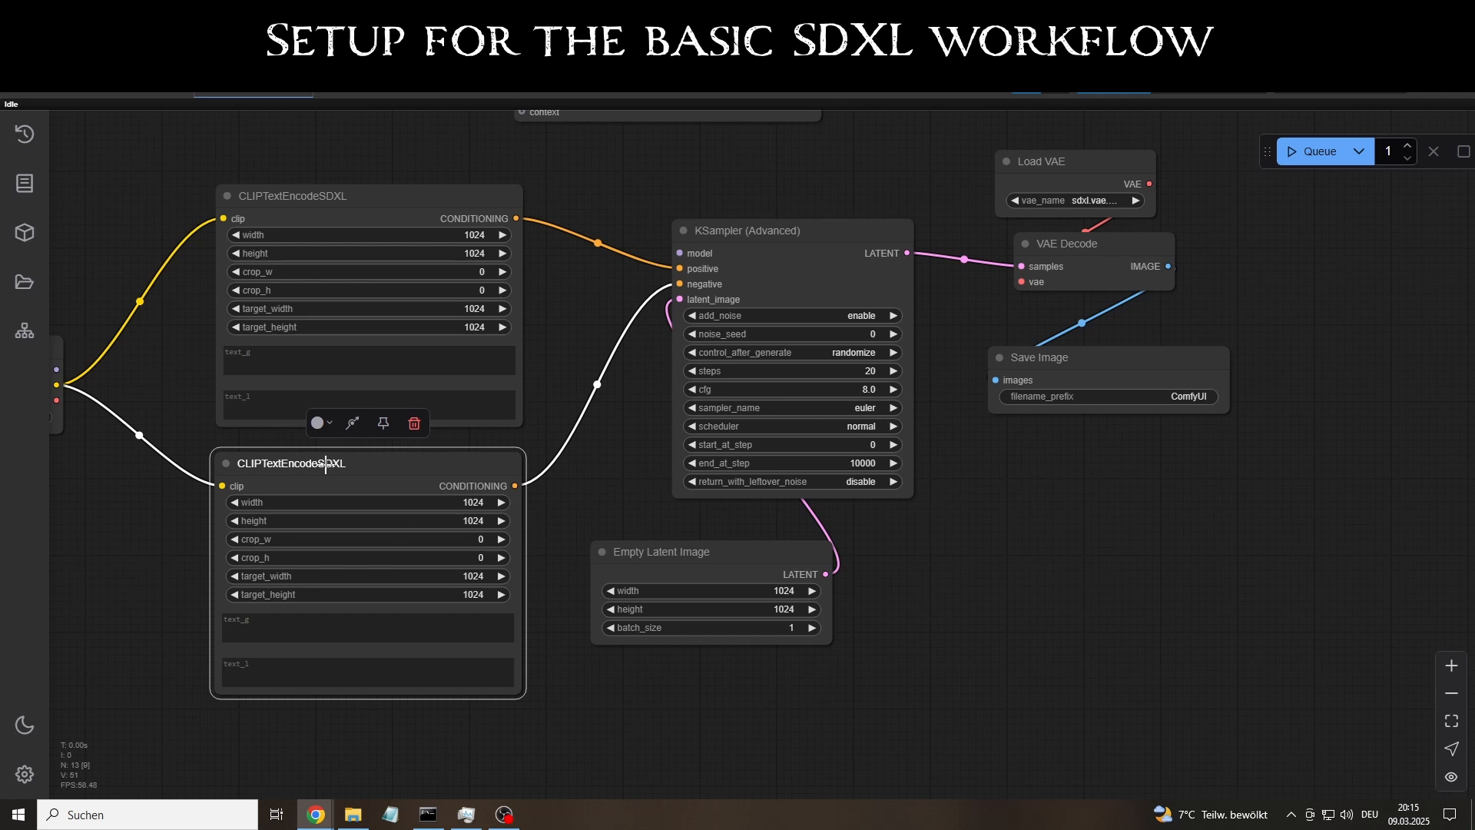
pyautogui.moveTo(330, 464); pyautogui.dragTo(329, 628)
pyautogui.doubleClick(302, 511)
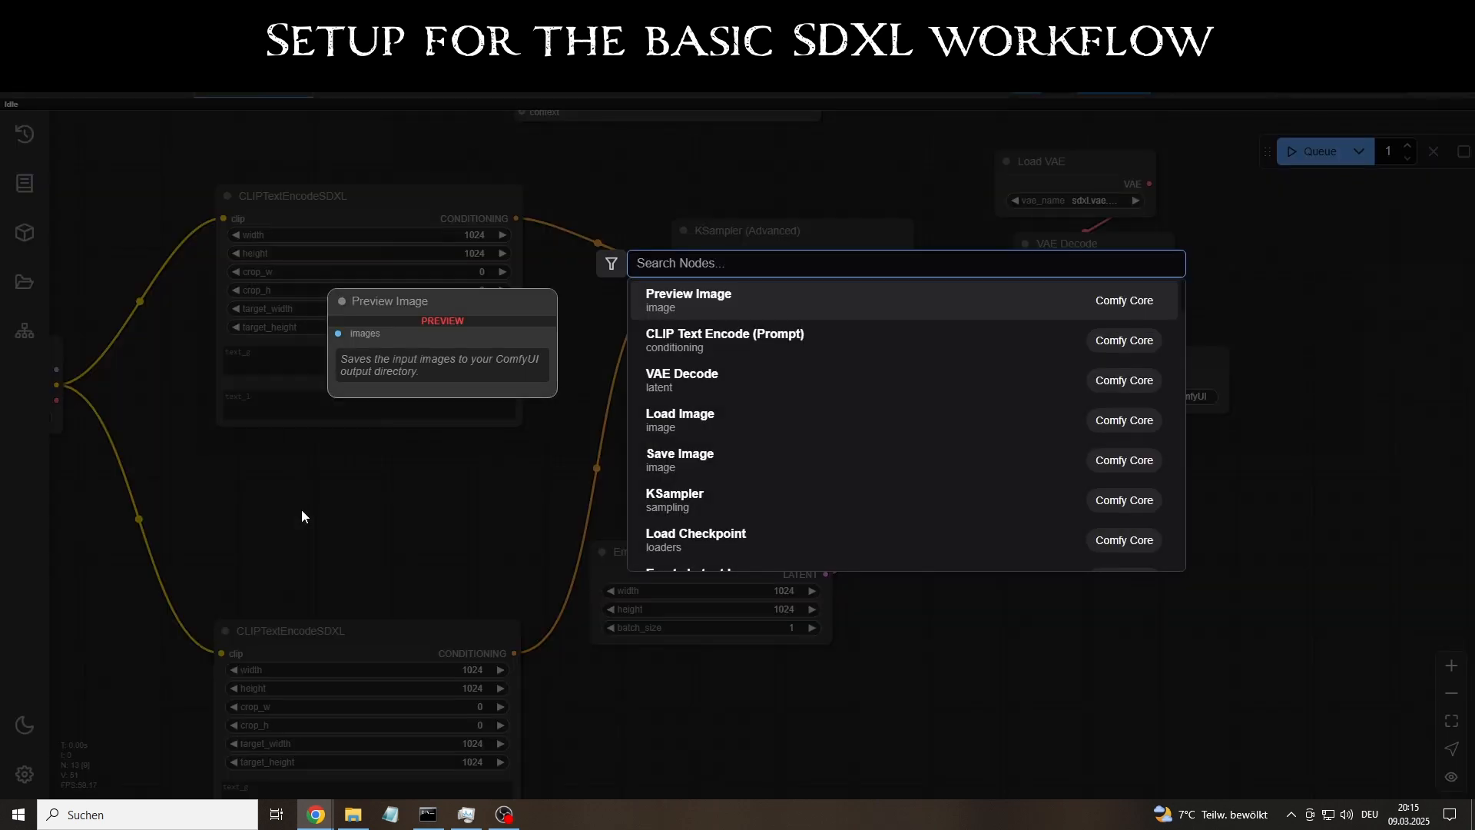
pyautogui.write('sclip')
pyautogui.press('Return')
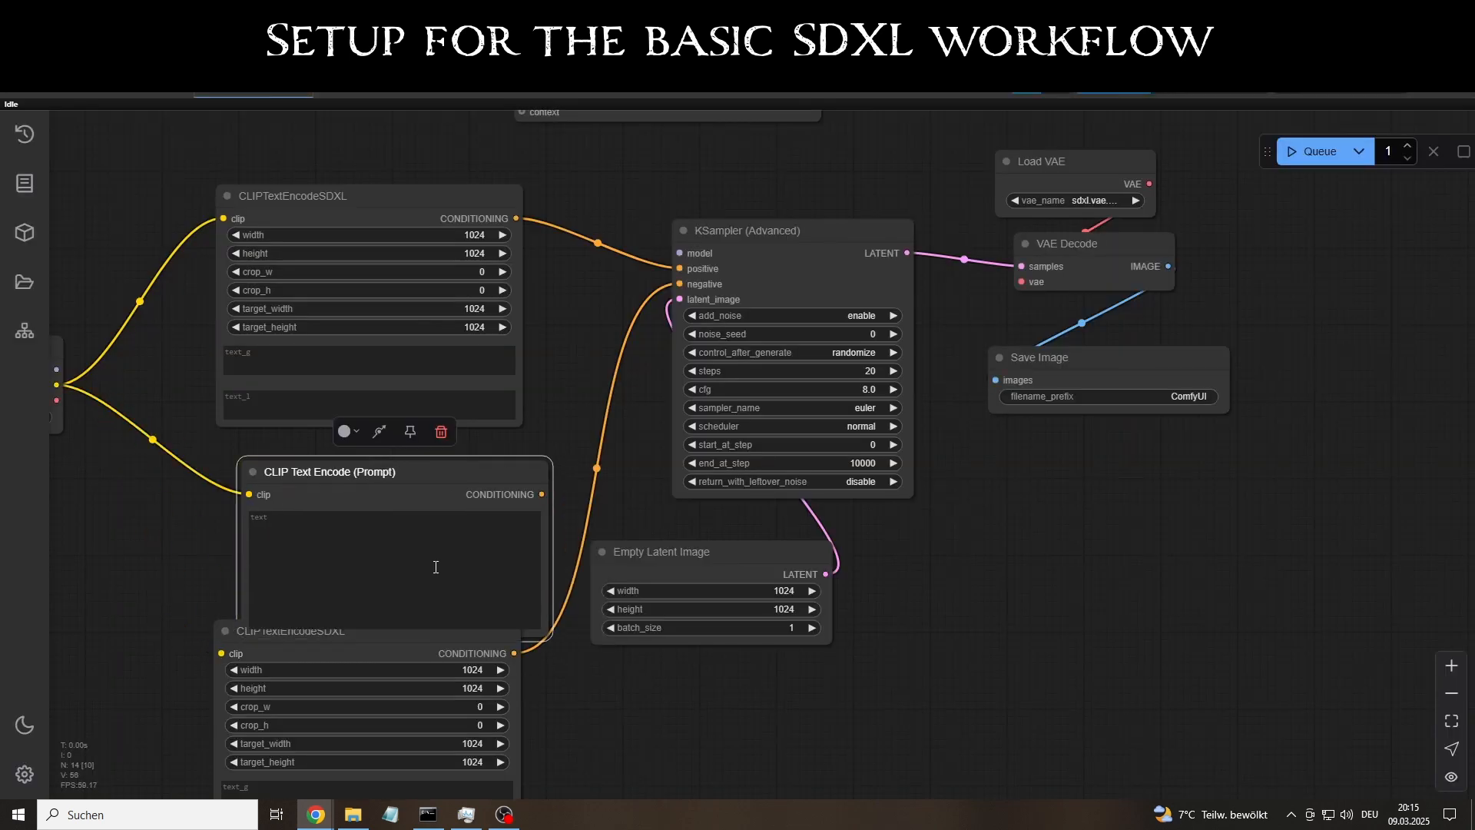
# Enter "boring, simple background, watermark, signature, malformed hands" in CLIP Text Encode (Prompt) and connect its output to KSampler's negative input.
pyautogui.rightClick(432, 567)
pyautogui.click(479, 392)
pyautogui.moveTo(544, 494); pyautogui.dragTo(680, 284)
# Delete the lower CLIPTextEncodeSDXL node and align the two remaining encoder nodes.
pyautogui.click(372, 652)
pyautogui.press('Delete')
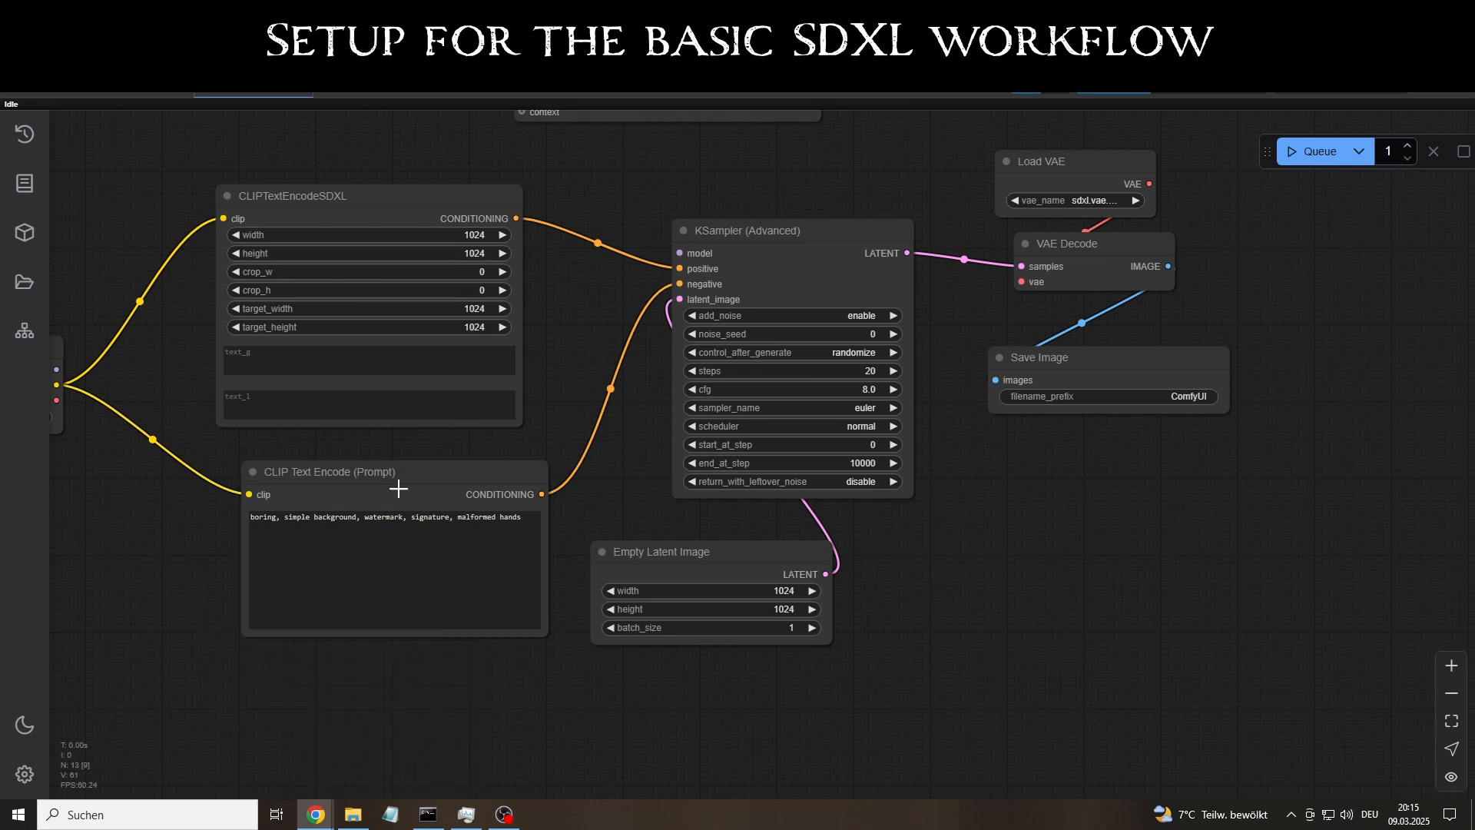
pyautogui.moveTo(395, 487); pyautogui.dragTo(355, 486)
pyautogui.moveTo(336, 196); pyautogui.dragTo(328, 198)
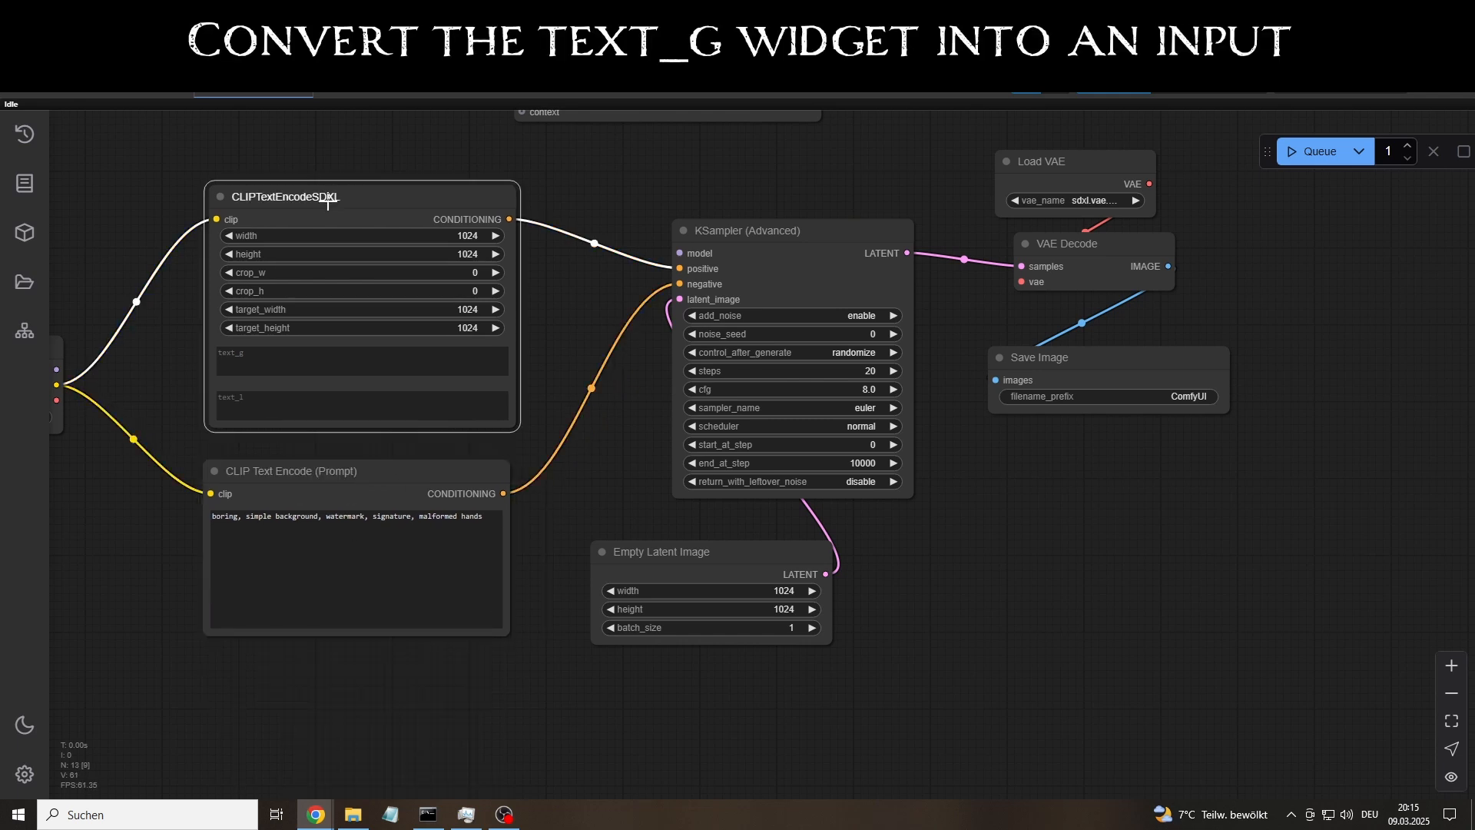
# Convert the text_g widget of CLIPTextEncodeSDXL to an input.
pyautogui.rightClick(335, 338)
pyautogui.click(391, 659)
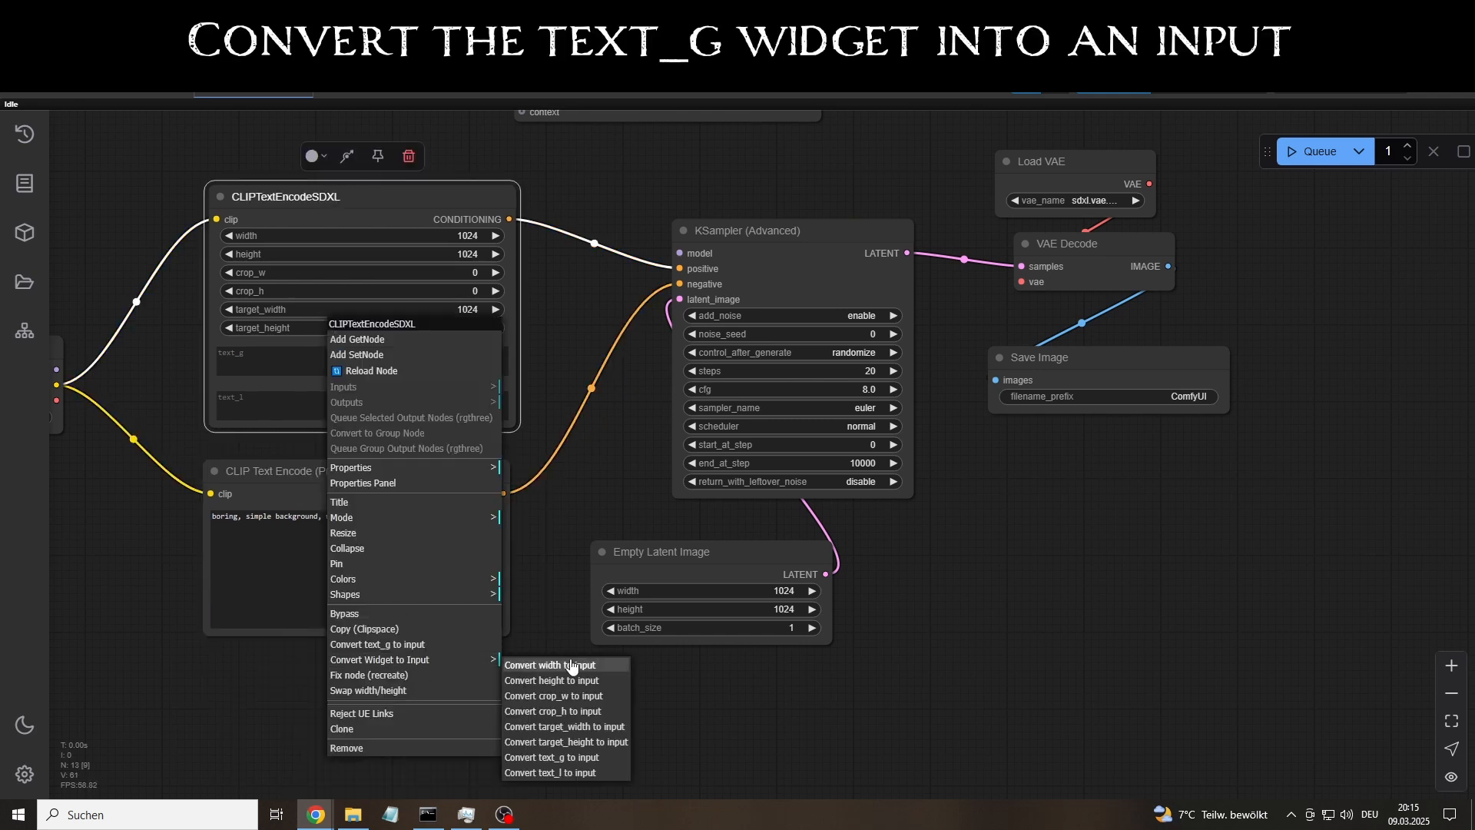
pyautogui.click(566, 758)
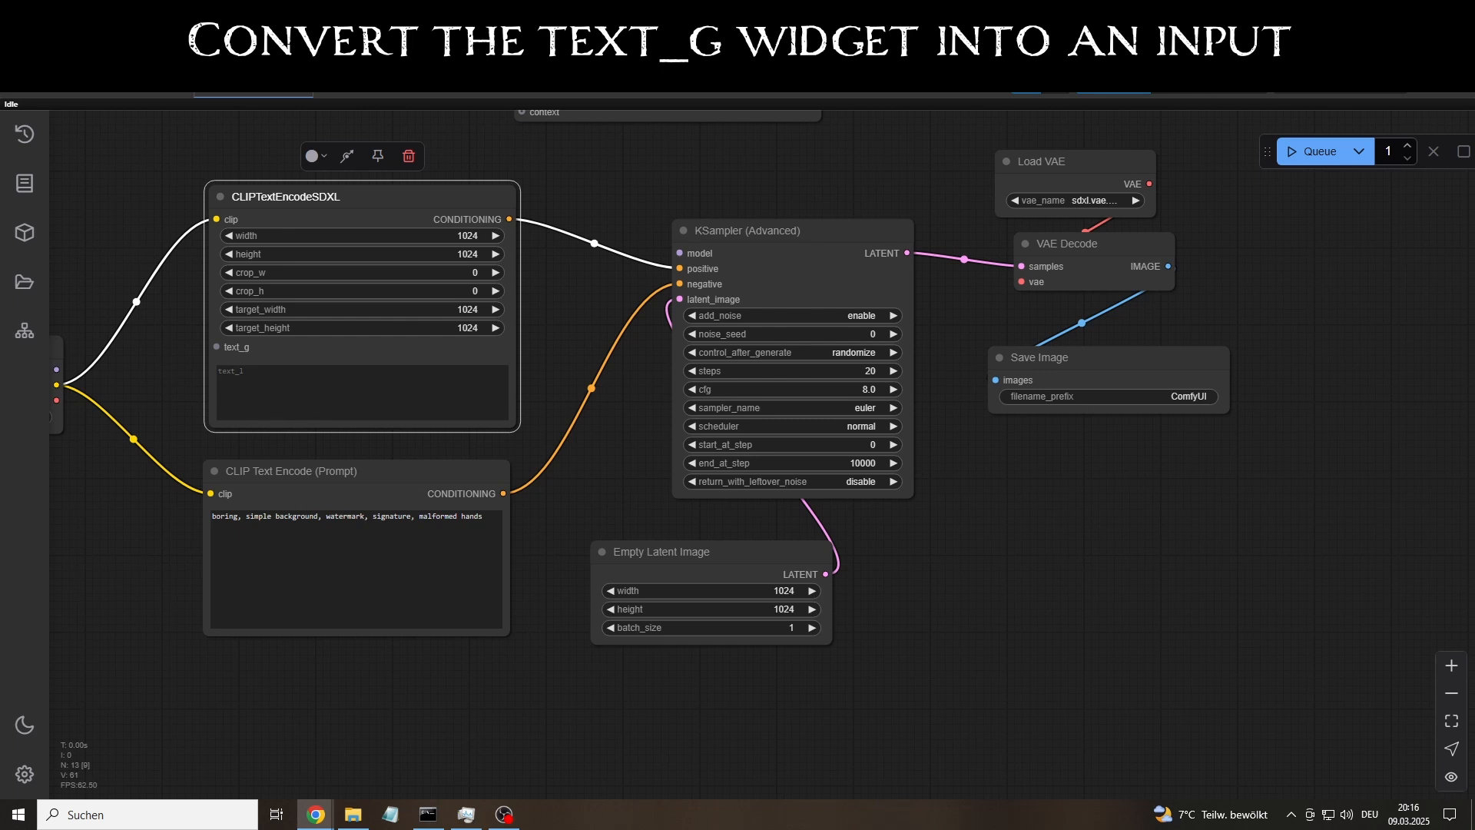
# Set the encoder's text_l to "A dynamic action shot, 55mm lens, f/4, ISO 1600, 1/500s. Sharp motion capture, frozen movement, strong depth.".
pyautogui.click(254, 383)
pyautogui.write('A dynamic action shot, 55mm lens, f/4, ISO 1600, 1/500s. Sharp motion capture, frozen movement, strong depth.')
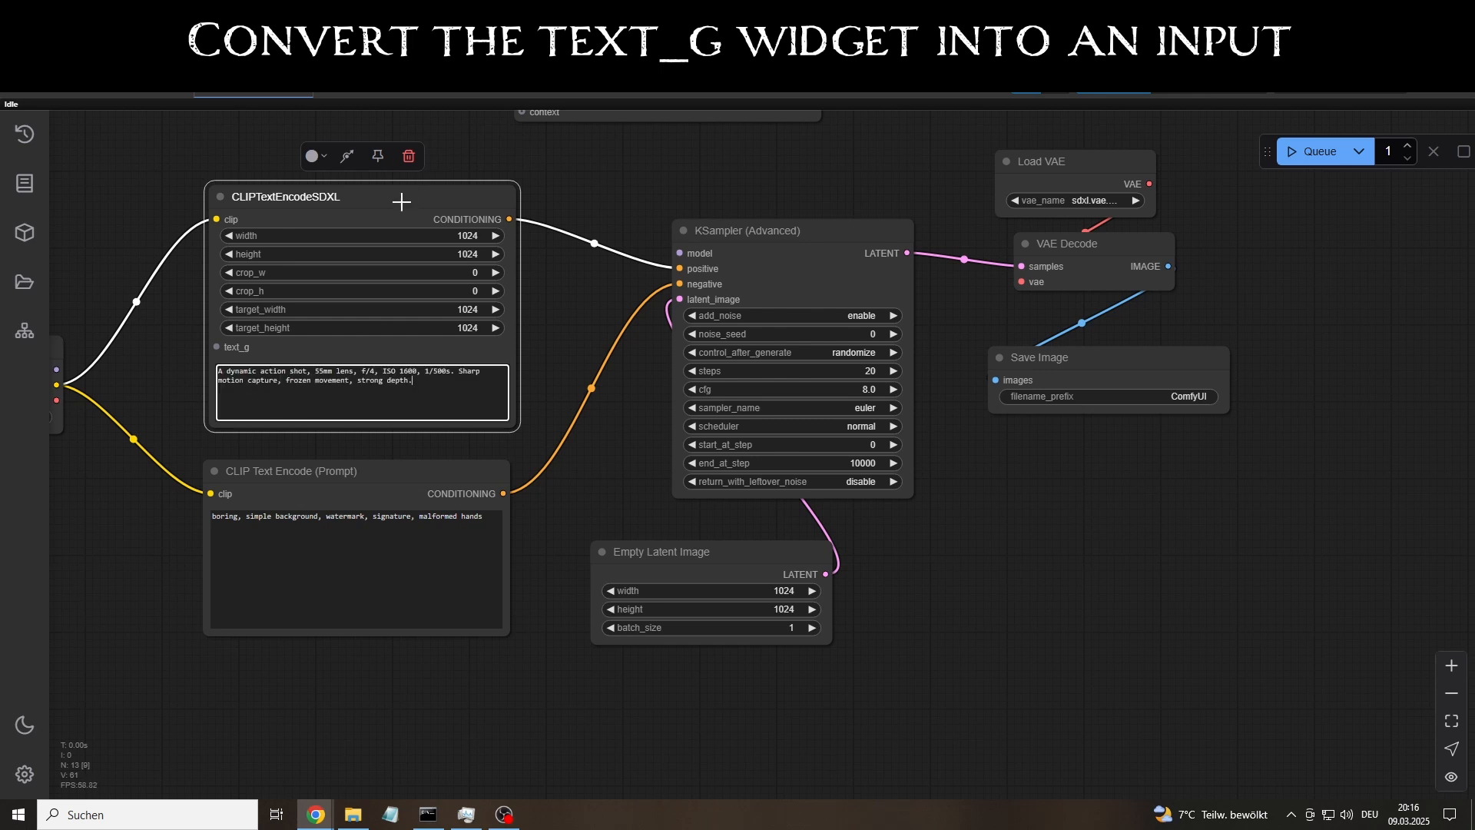
# Connect Load Checkpoint's MODEL output to KSampler's model input and Ollama Generate Advance's response output to CLIPTextEncodeSDXL's text_g input.
pyautogui.scroll(-5, 603, 287)
pyautogui.moveTo(603, 286); pyautogui.dragTo(563, 511)
pyautogui.scroll(-2, 563, 511)
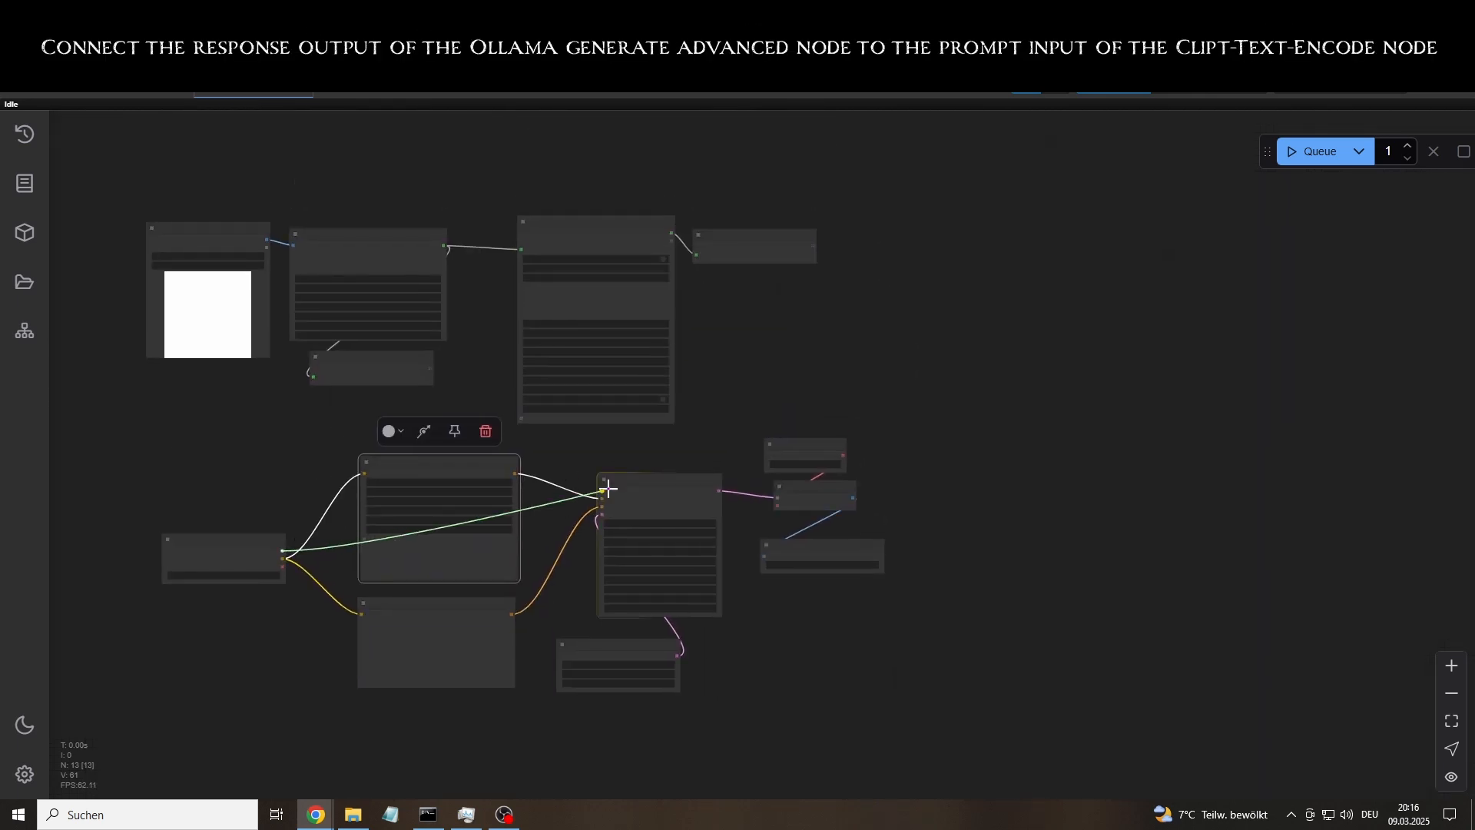
pyautogui.scroll(1, 709, 242)
pyautogui.moveTo(682, 231); pyautogui.dragTo(311, 601)
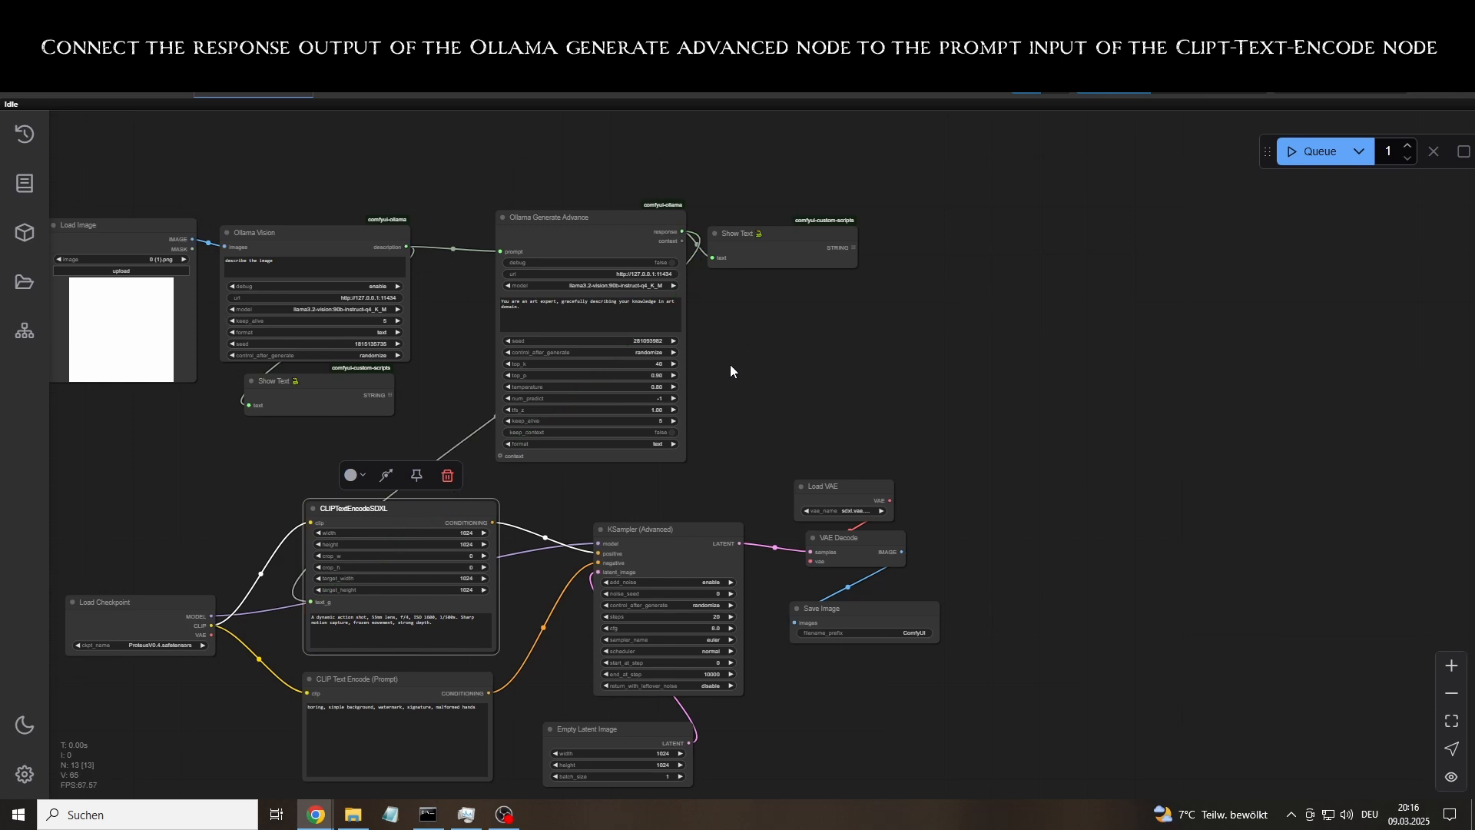
# Move Load Image and Ollama Vision away from Ollama Generate Advance and place Ollama Vision's Show Text node in the gap.
pyautogui.moveTo(730, 364); pyautogui.dragTo(826, 318)
pyautogui.moveTo(518, 312); pyautogui.dragTo(518, 368)
pyautogui.moveTo(209, 244); pyautogui.dragTo(118, 247)
pyautogui.moveTo(493, 313); pyautogui.dragTo(385, 307)
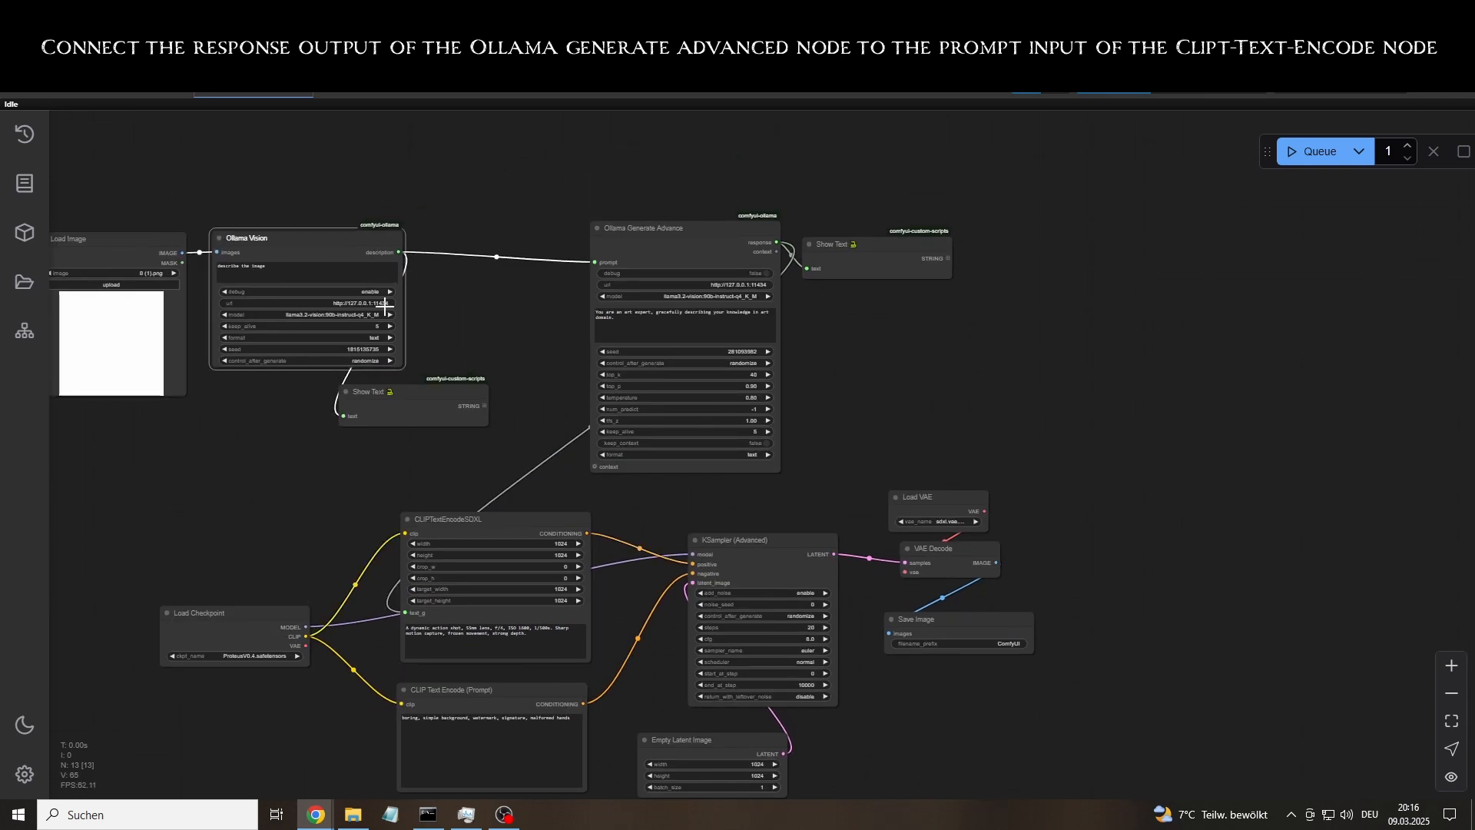
pyautogui.moveTo(356, 393); pyautogui.dragTo(431, 240)
pyautogui.click(863, 246)
pyautogui.scroll(-1, 514, 219)
pyautogui.moveTo(514, 219); pyautogui.dragTo(571, 232)
# Add a group titled llava and size it around Load Image, Ollama Vision and its Show Text node.
pyautogui.rightClick(96, 198)
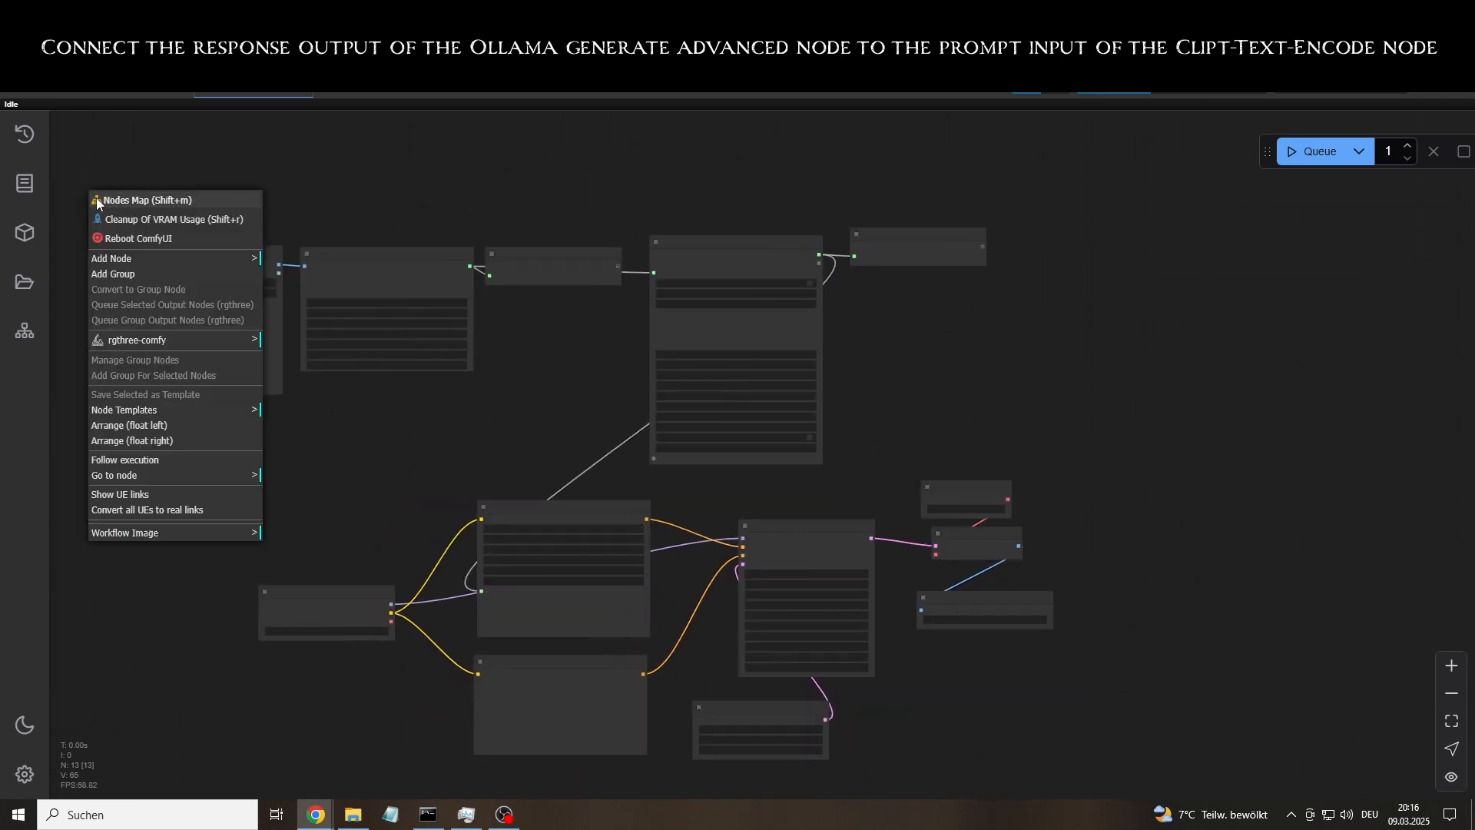
pyautogui.click(113, 274)
pyautogui.write('llava')
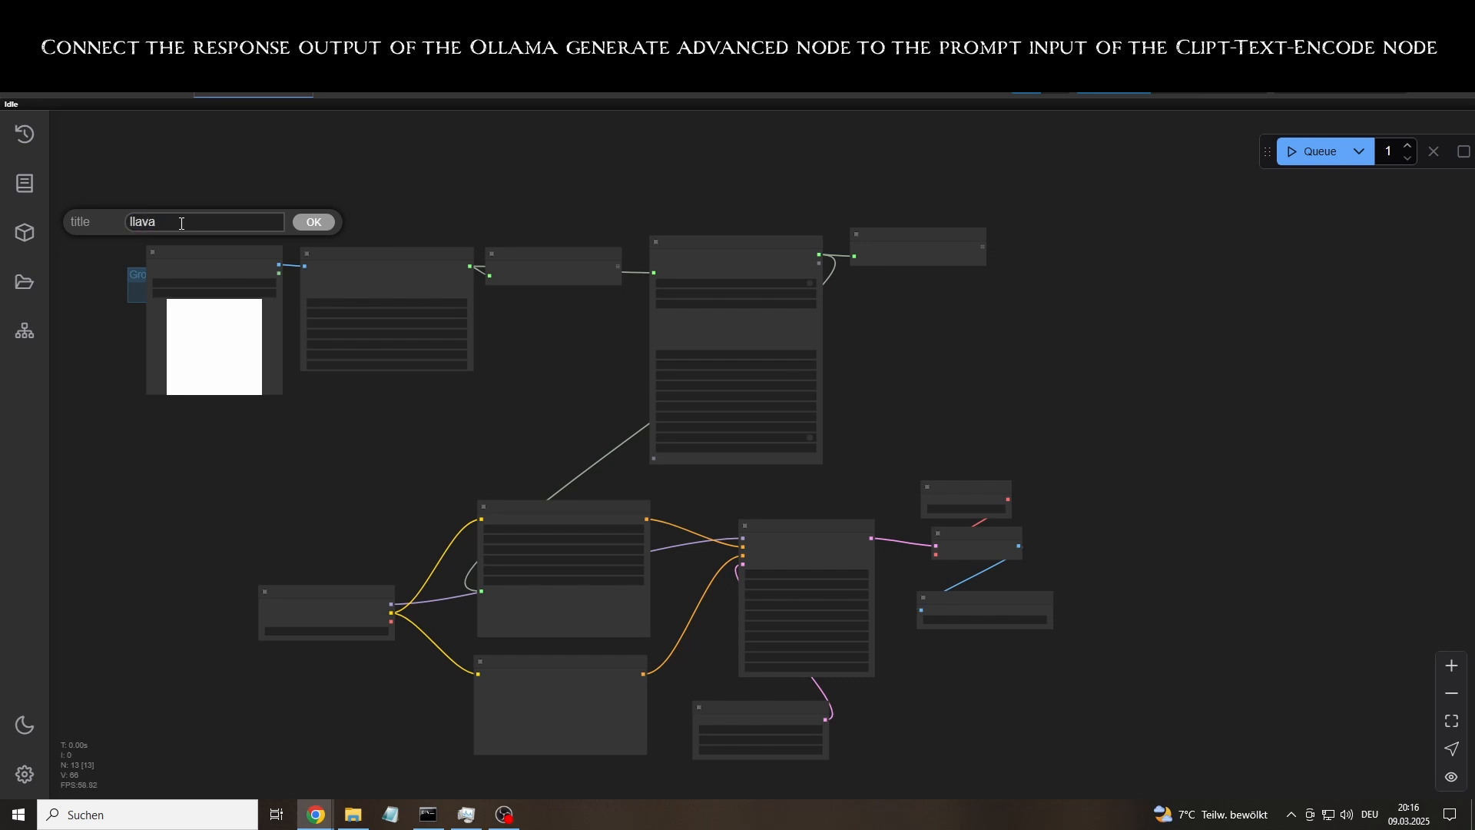
pyautogui.press('Return')
pyautogui.moveTo(138, 270); pyautogui.dragTo(631, 463)
# Change the llava group's colour to black.
pyautogui.click(96, 176)
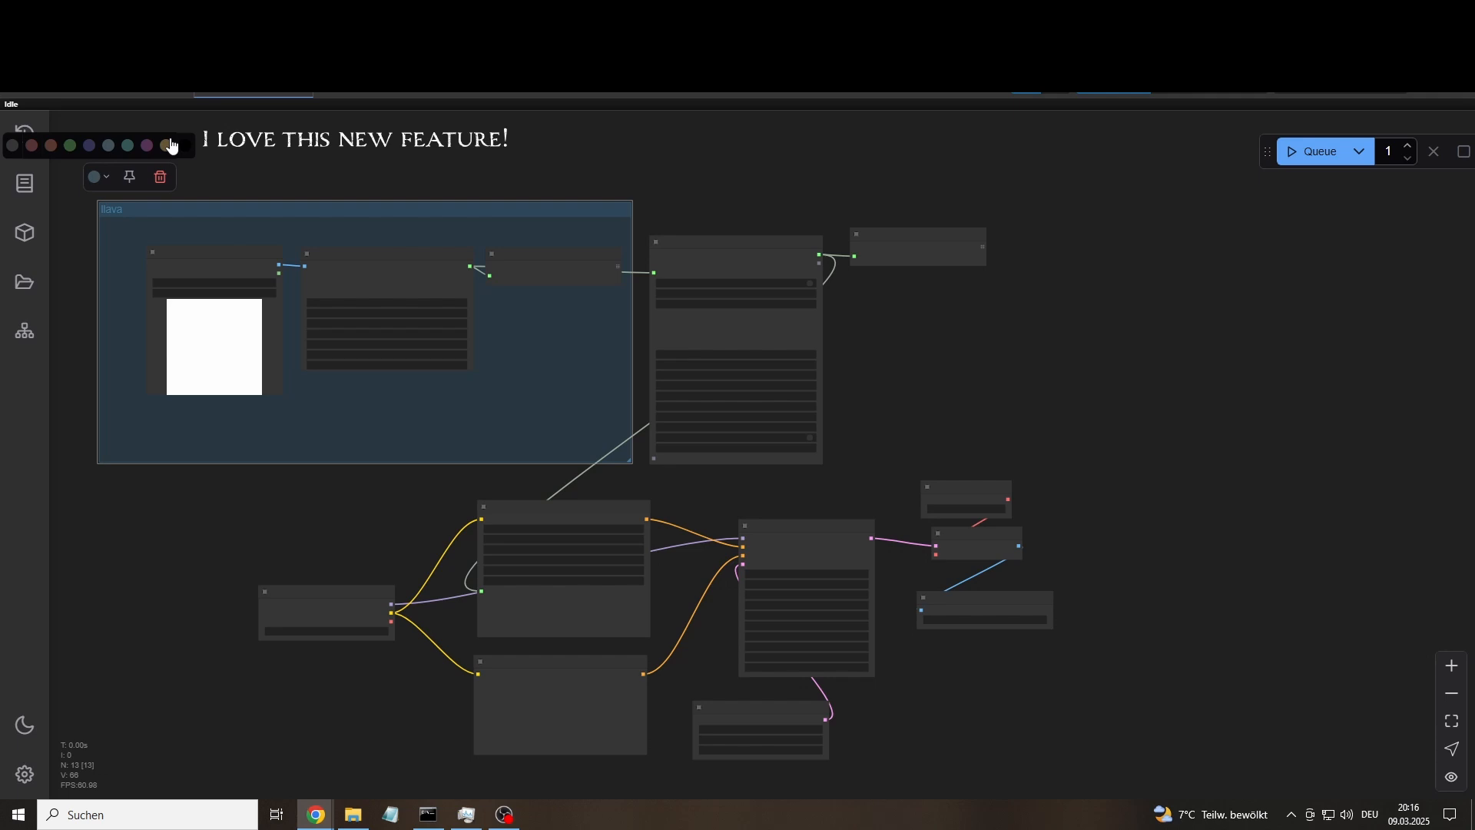
pyautogui.click(167, 145)
pyautogui.click(667, 214)
# Duplicate the llava group and position the copy around Ollama Generate Advance and its Show Text node.
pyautogui.click(564, 206)
pyautogui.click(758, 200)
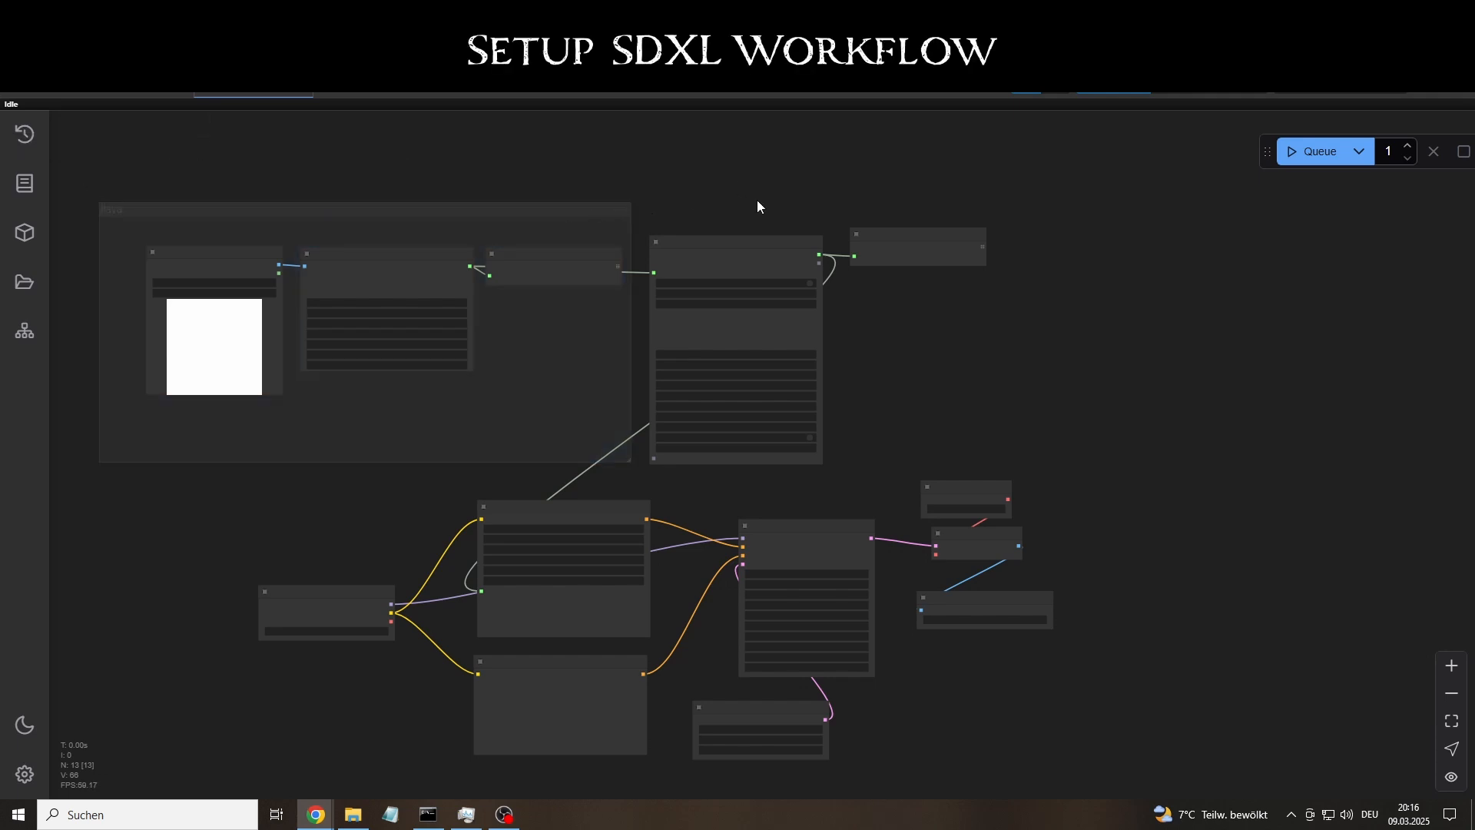
pyautogui.hotkey('ctrl', 'v')
pyautogui.moveTo(883, 227); pyautogui.dragTo(955, 228)
pyautogui.moveTo(751, 238); pyautogui.dragTo(849, 237)
pyautogui.moveTo(934, 209); pyautogui.dragTo(857, 208)
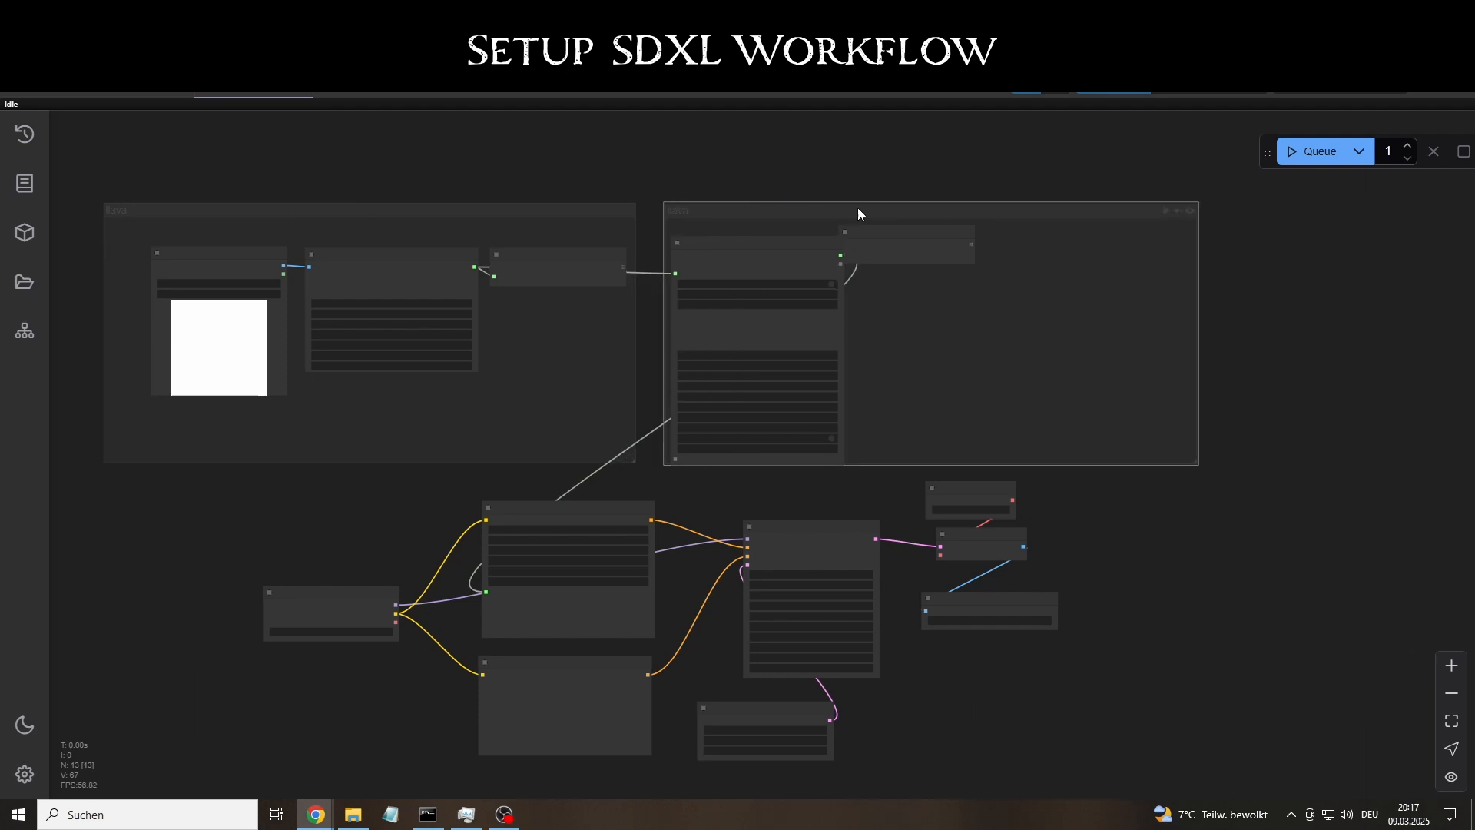
# Set Ollama Generate Advance's model to minicpm-v:8b-2.6-q8_0 and space the node apart from its Show Text inside the group.
pyautogui.scroll(4, 784, 256)
pyautogui.click(803, 330)
pyautogui.write('min')
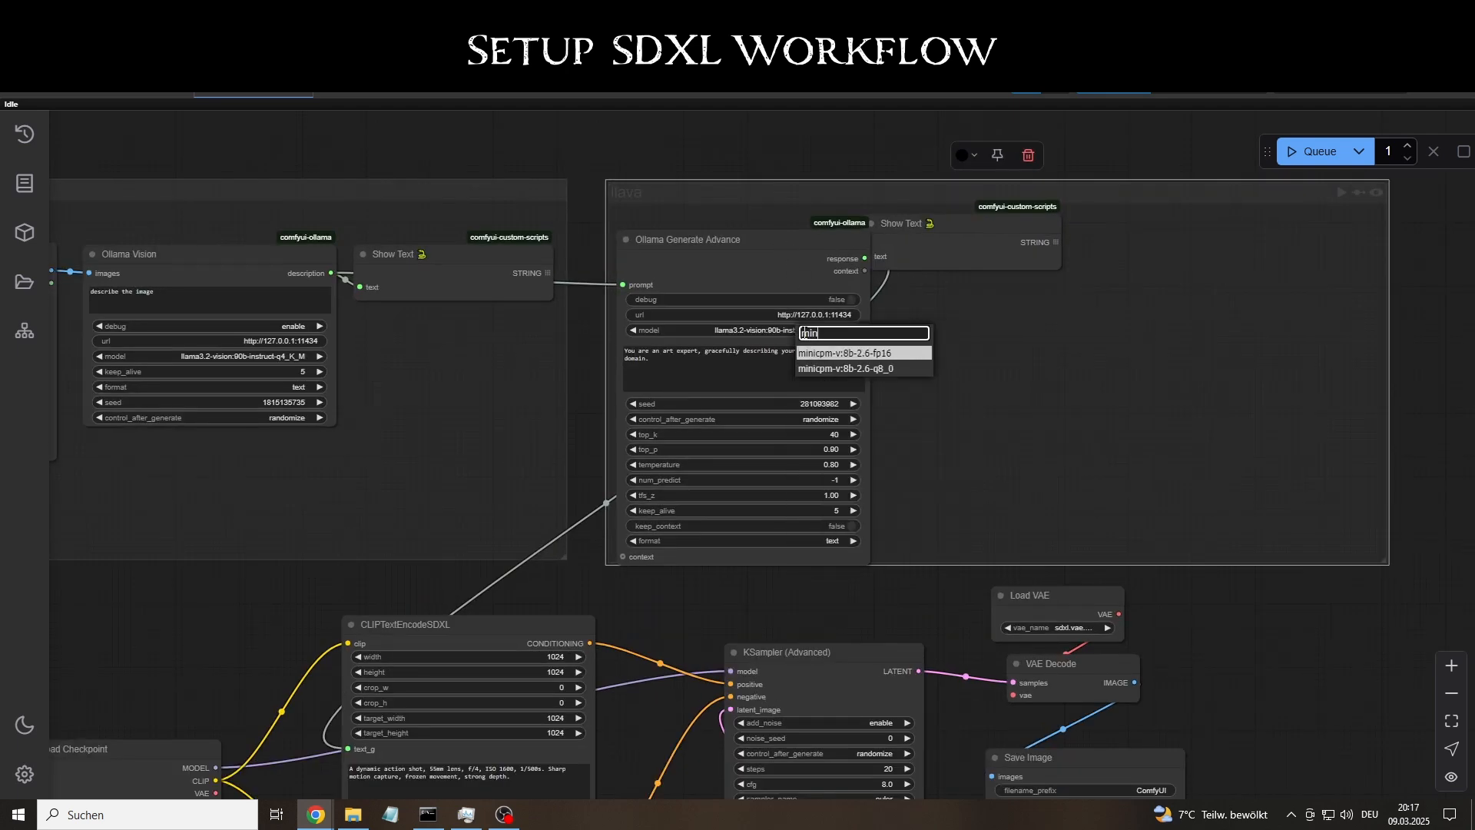
pyautogui.click(845, 368)
pyautogui.moveTo(741, 237); pyautogui.dragTo(752, 226)
pyautogui.moveTo(978, 237); pyautogui.dragTo(1051, 238)
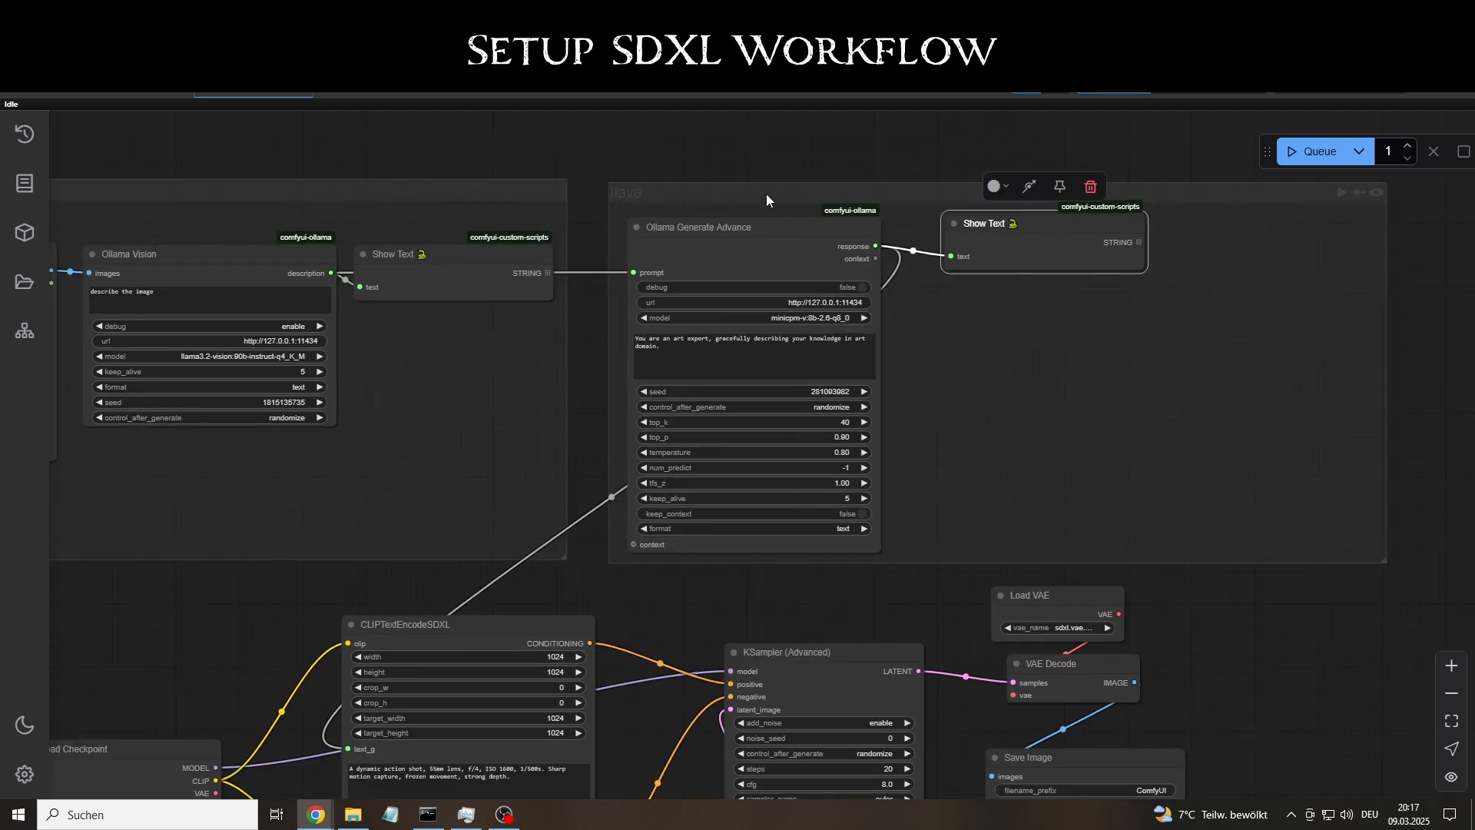
# Rename the group around Ollama Generate Advance as minicpm.
pyautogui.doubleClick(642, 194)
pyautogui.write('minicpm')
pyautogui.press('Return')
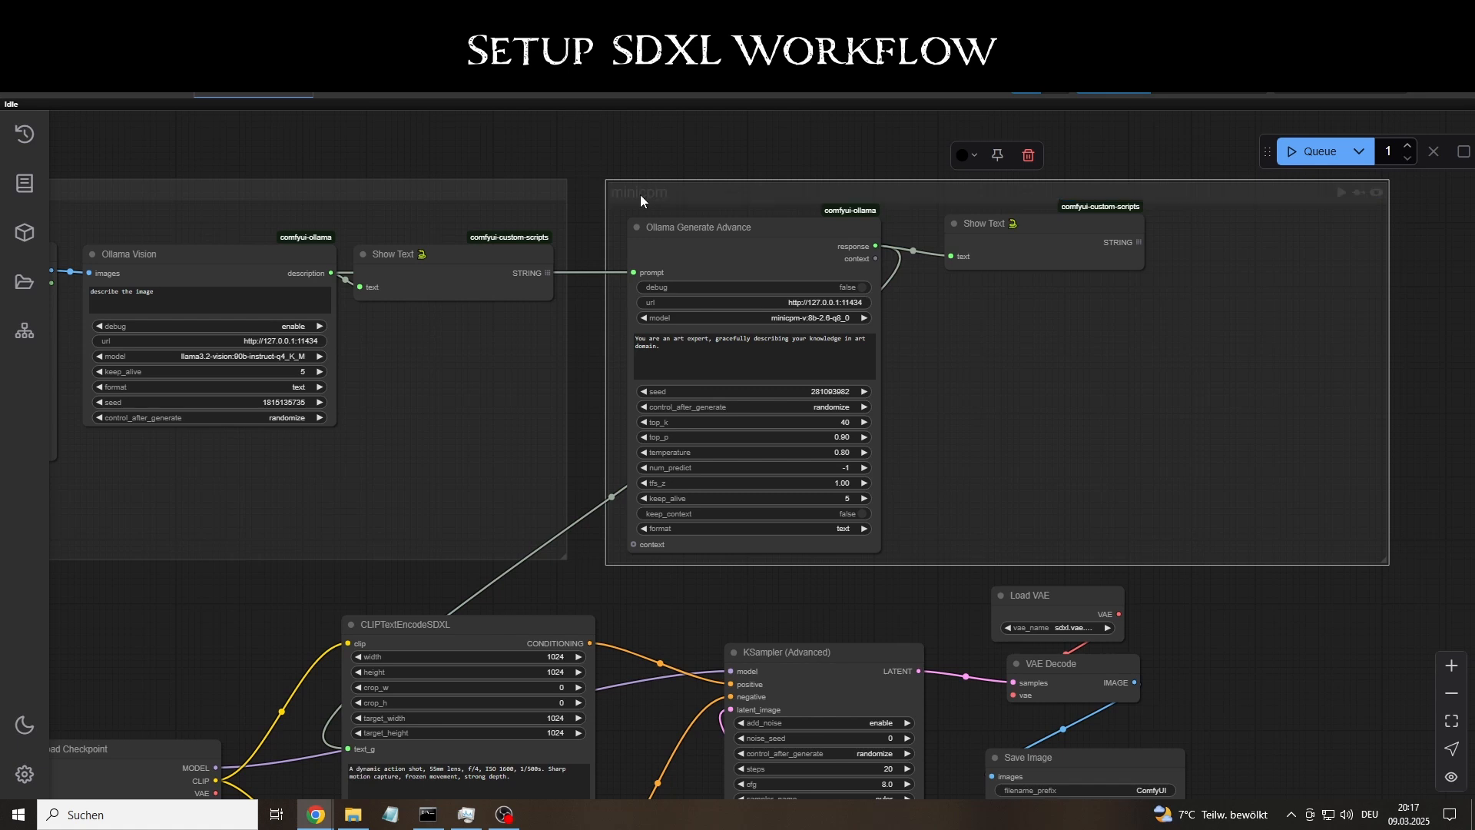
# Duplicate the minicpm group, place the copy below over the SDXL nodes and enlarge it to enclose the whole generation pipeline.
pyautogui.click(1026, 231)
pyautogui.scroll(1, 438, 412)
pyautogui.moveTo(439, 409); pyautogui.dragTo(572, 402)
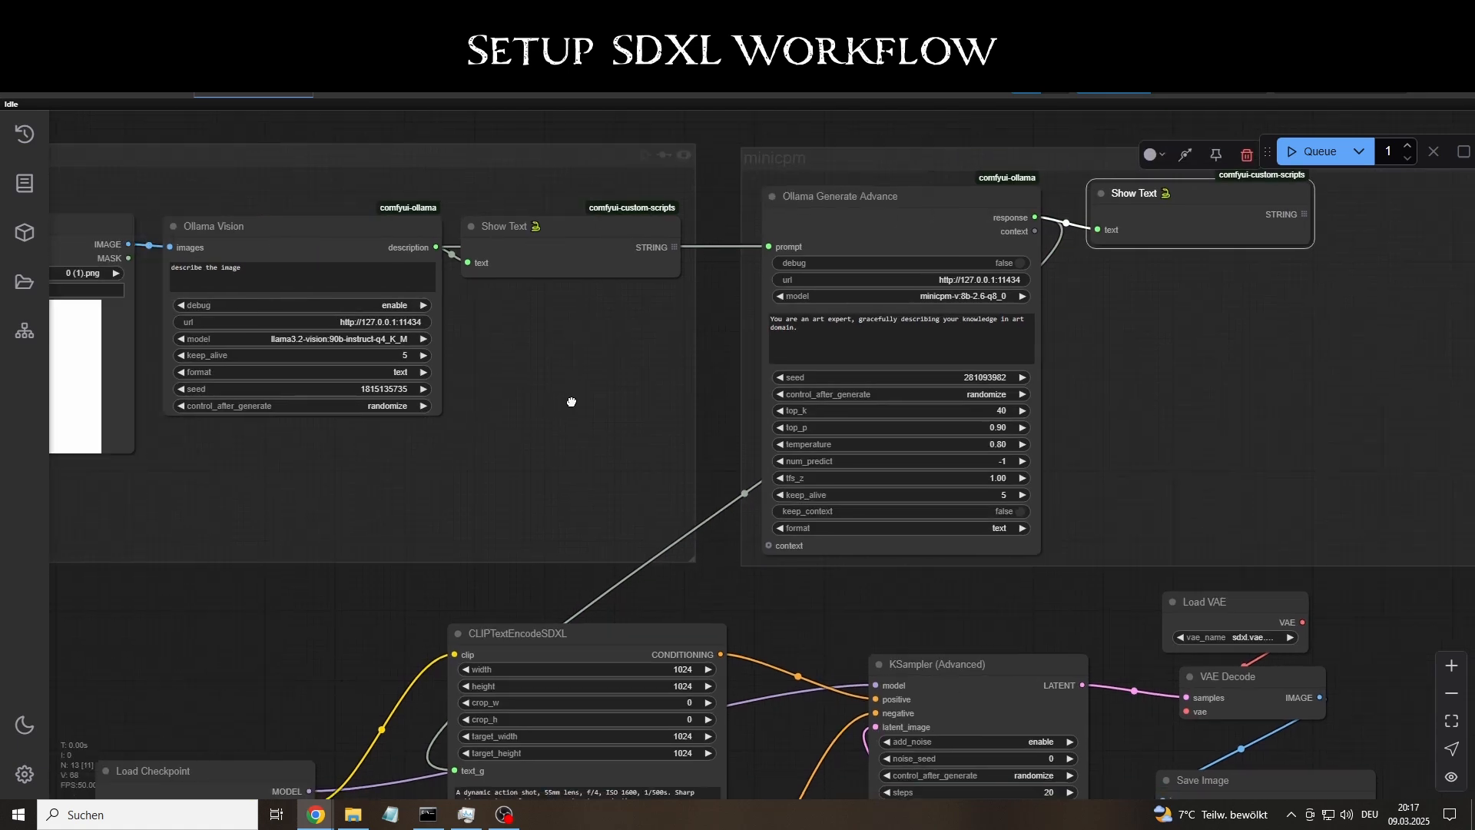
pyautogui.scroll(-3, 664, 418)
pyautogui.press('.')
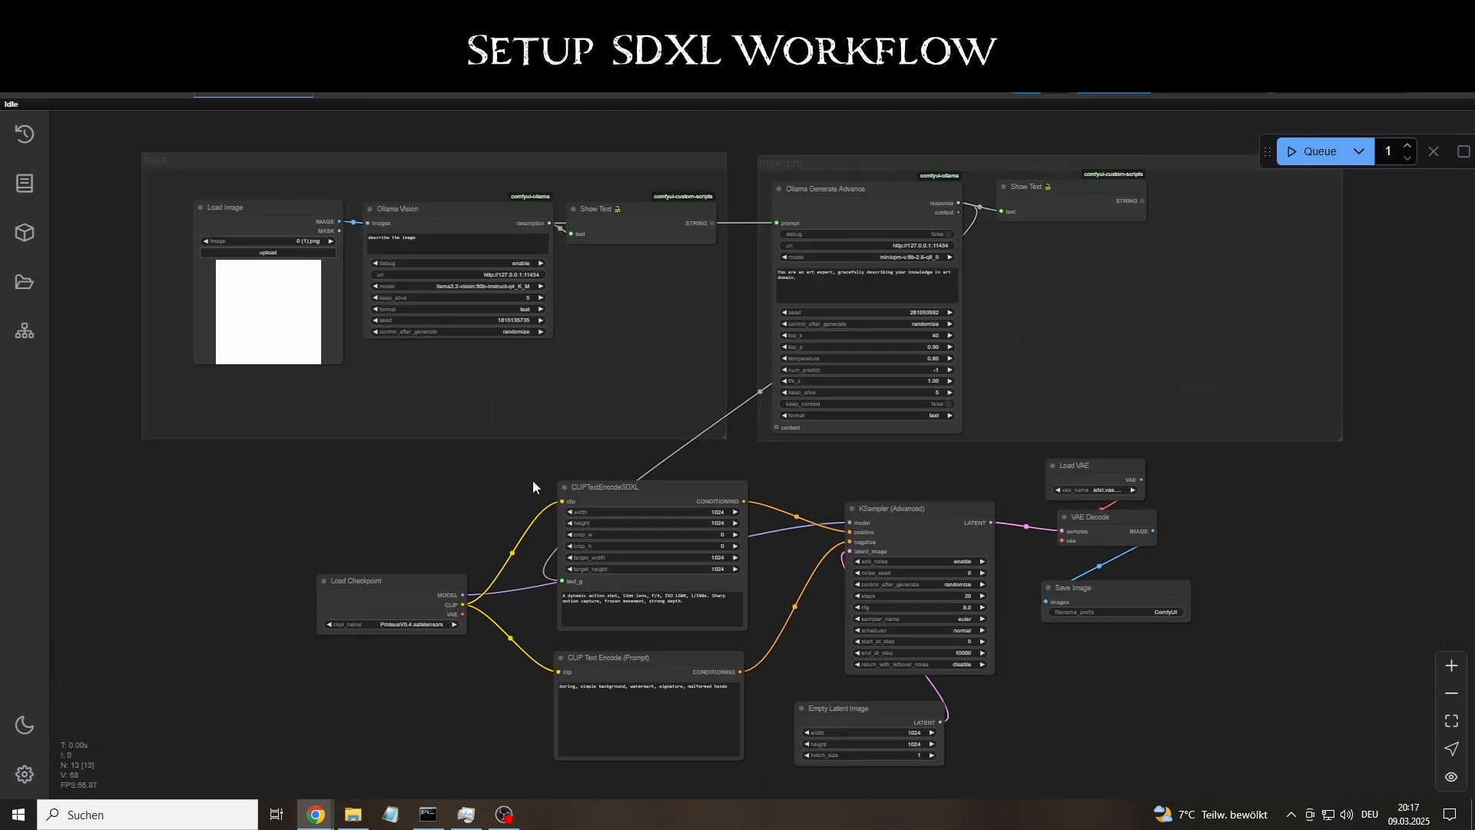
pyautogui.scroll(-2, 533, 481)
pyautogui.click(839, 173)
pyautogui.hotkey('ctrl', 'c')
pyautogui.click(325, 462)
pyautogui.hotkey('ctrl', 'v')
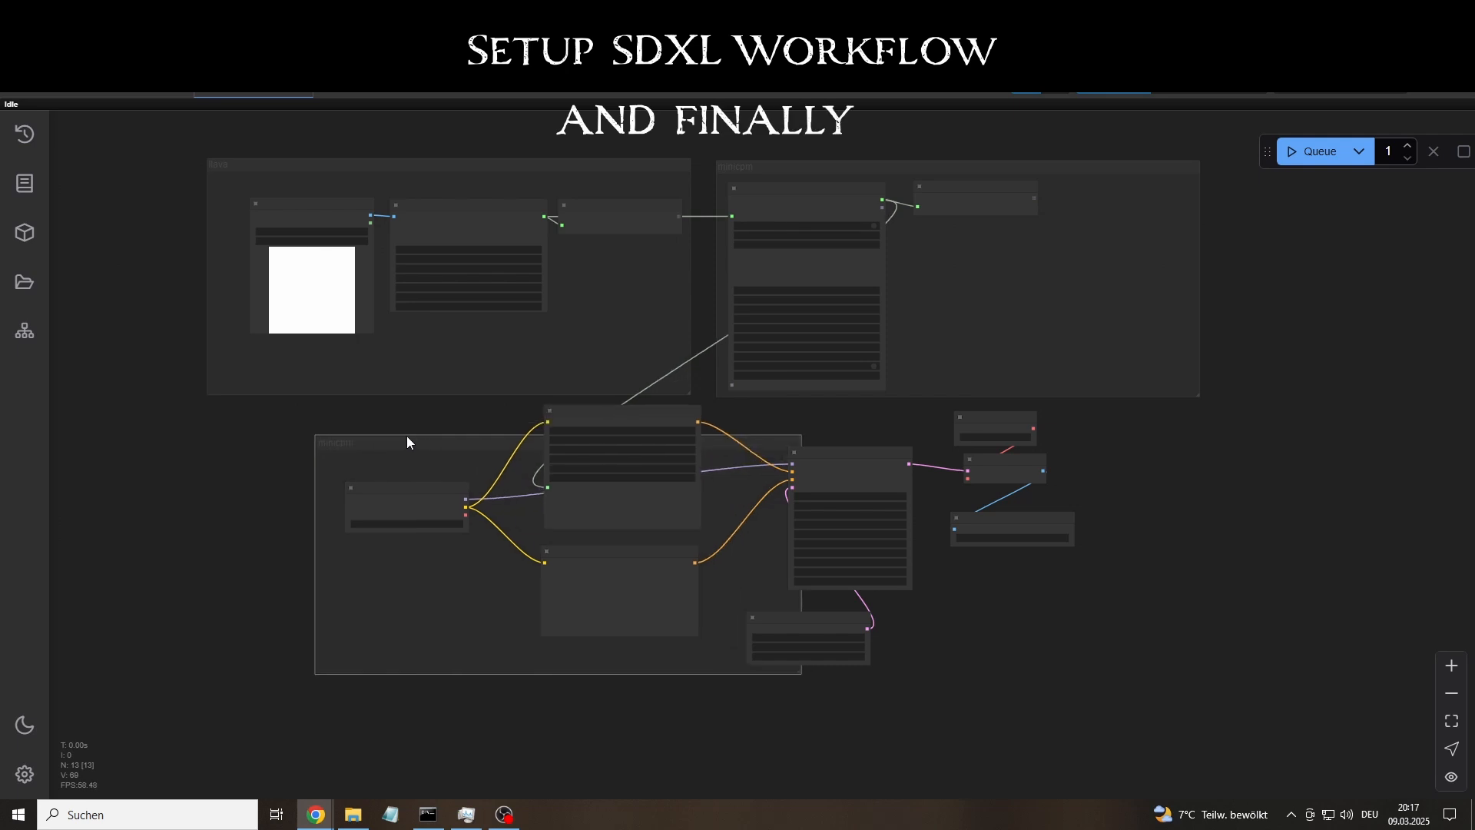
pyautogui.moveTo(407, 442); pyautogui.dragTo(391, 457)
pyautogui.moveTo(784, 688); pyautogui.dragTo(1200, 759)
# Rearrange the save, VAE, text encode, KSampler and latent image nodes so they sit spaced out inside the new group.
pyautogui.moveTo(1024, 527); pyautogui.dragTo(1052, 540)
pyautogui.moveTo(999, 462); pyautogui.dragTo(988, 487)
pyautogui.moveTo(991, 419); pyautogui.dragTo(1091, 484)
pyautogui.moveTo(599, 569); pyautogui.dragTo(597, 645)
pyautogui.moveTo(602, 427); pyautogui.dragTo(600, 484)
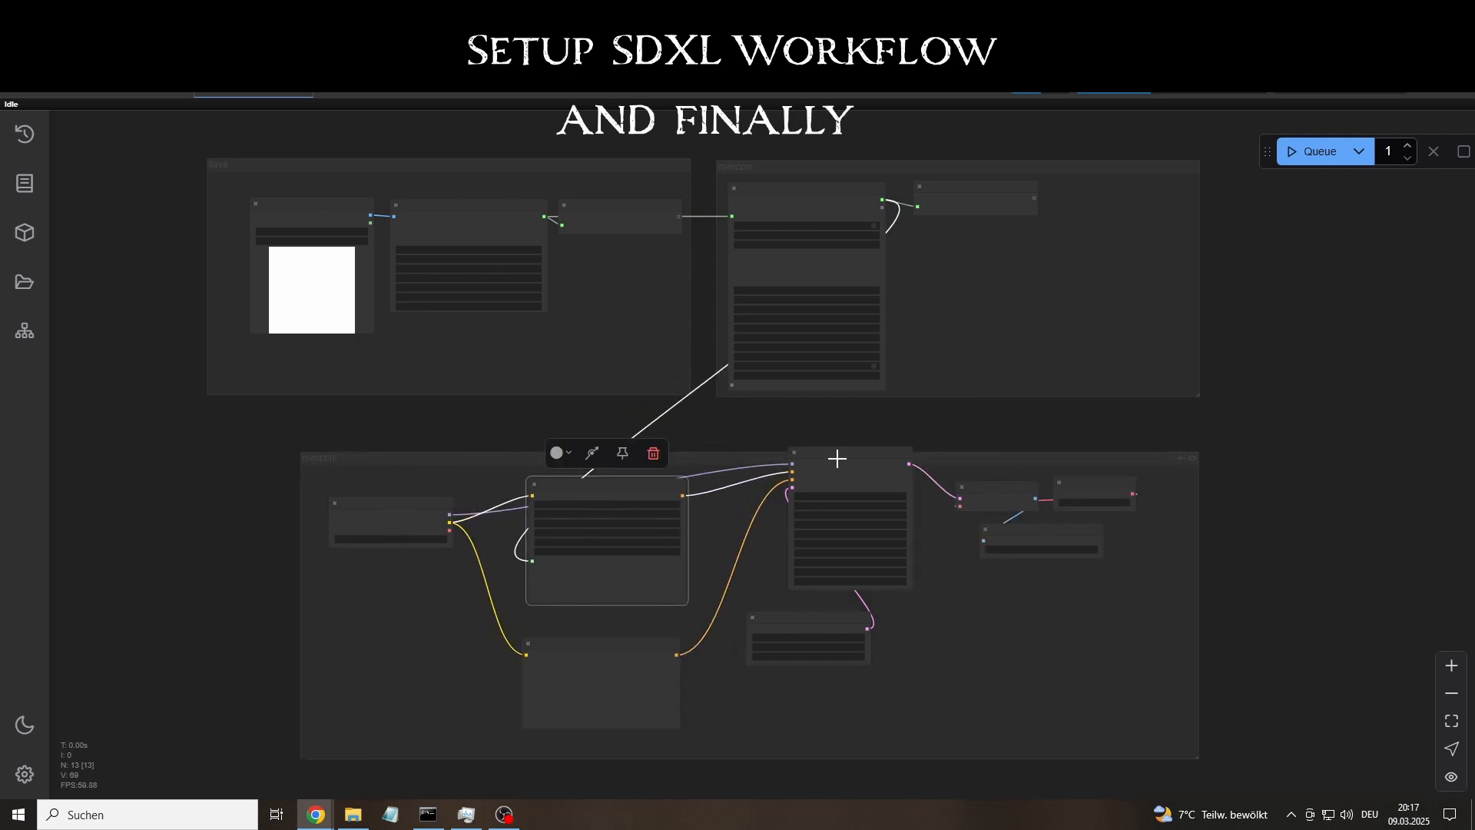
pyautogui.moveTo(837, 459); pyautogui.dragTo(842, 476)
pyautogui.moveTo(795, 622); pyautogui.dragTo(826, 646)
# Fit the groups to their nodes and move the llava and minicpm groups closer to the SDXL group.
pyautogui.rightClick(973, 645)
pyautogui.click(999, 559)
pyautogui.rightClick(944, 538)
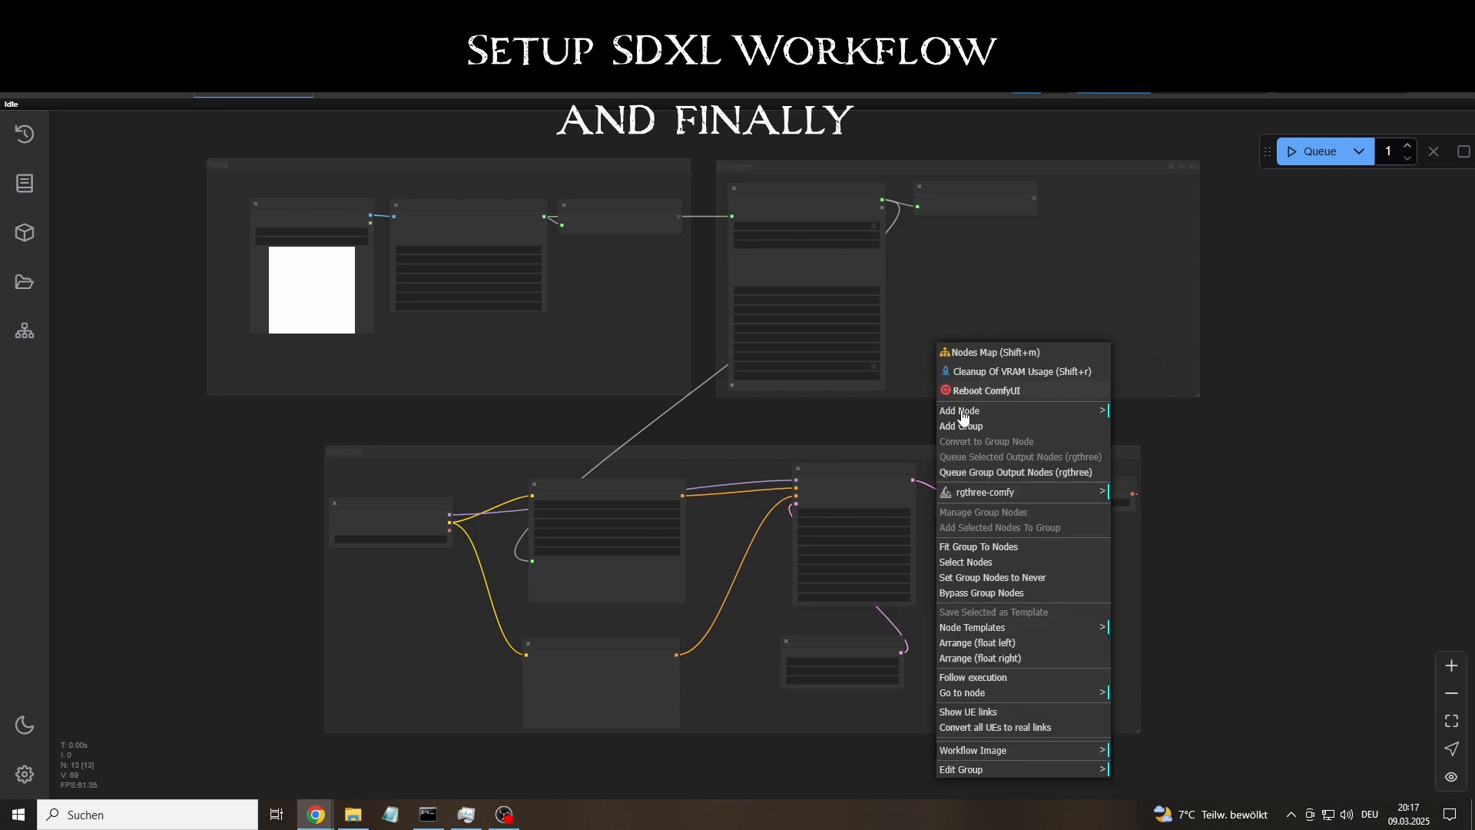
pyautogui.click(979, 546)
pyautogui.moveTo(895, 174); pyautogui.dragTo(955, 207)
pyautogui.moveTo(541, 192); pyautogui.dragTo(579, 223)
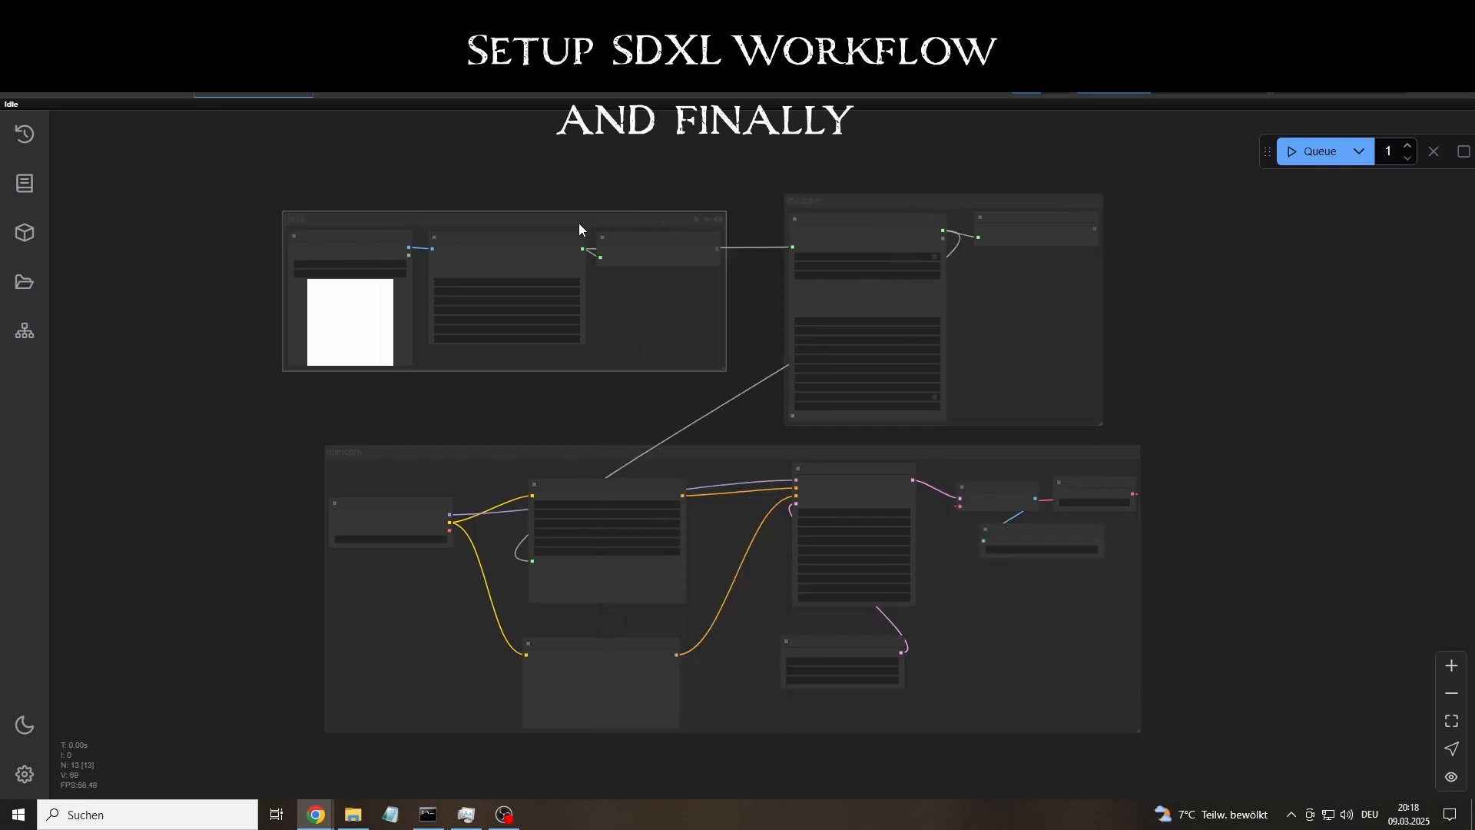
# Rename the group around the SDXL nodes as sampling.
pyautogui.moveTo(603, 449); pyautogui.dragTo(584, 444)
pyautogui.doubleClick(327, 452)
pyautogui.write('samplin')
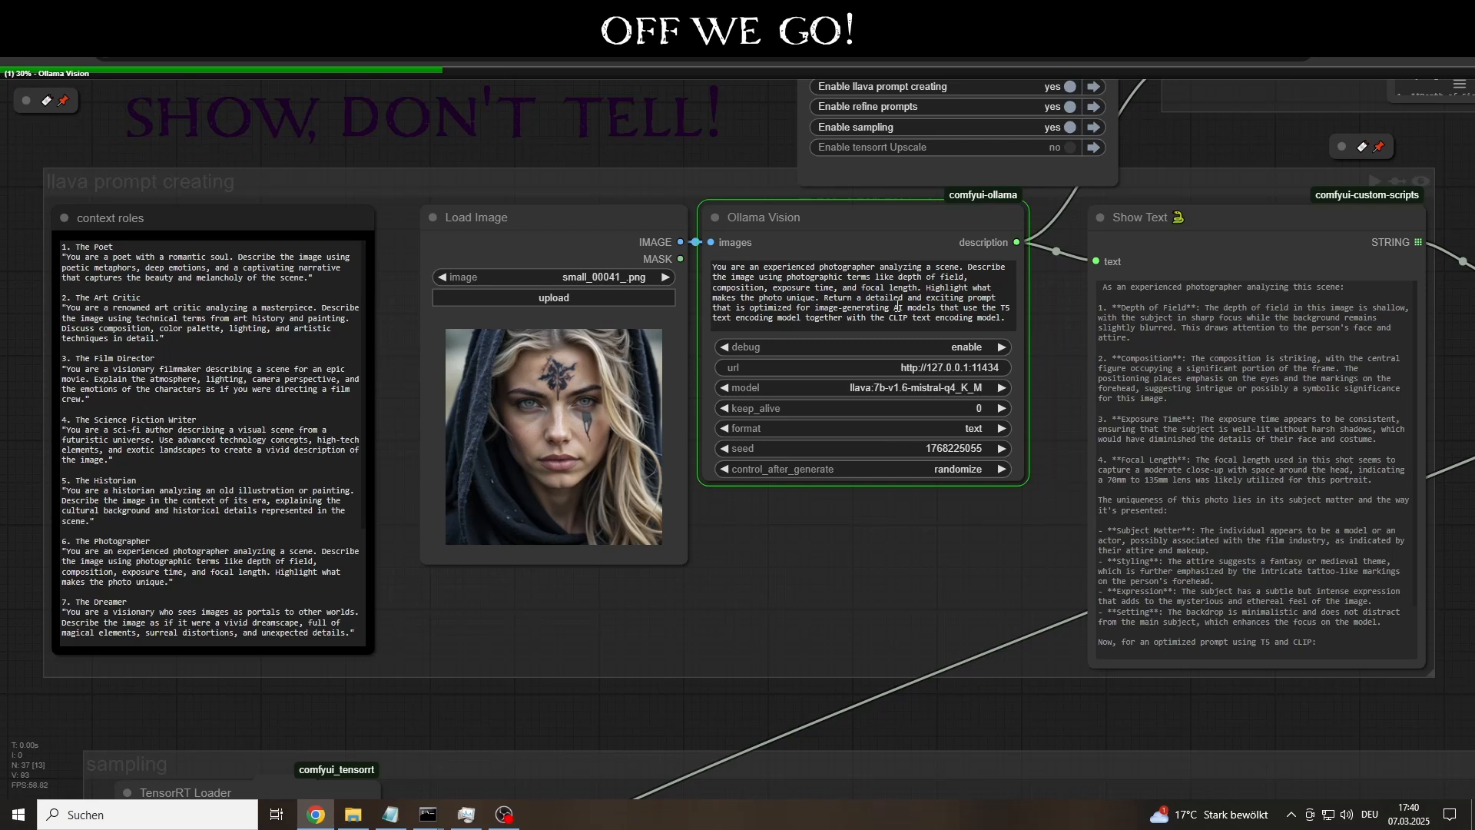
# Delete the mention of the T5 text encoding model from Ollama Vision's query, leaving only the CLIP text encoding model.
pyautogui.click(978, 311)
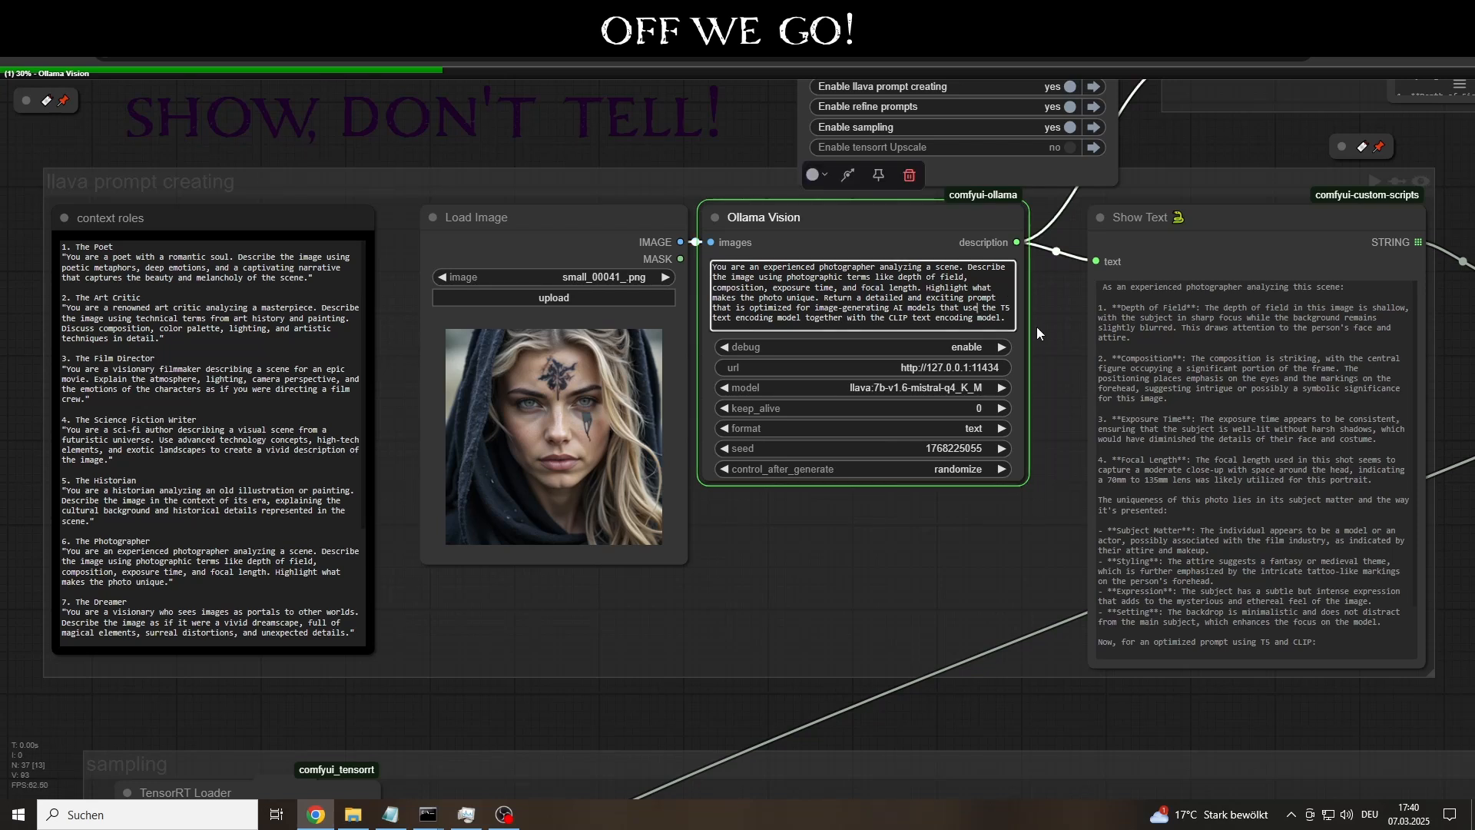
pyautogui.moveTo(1002, 308); pyautogui.dragTo(888, 320)
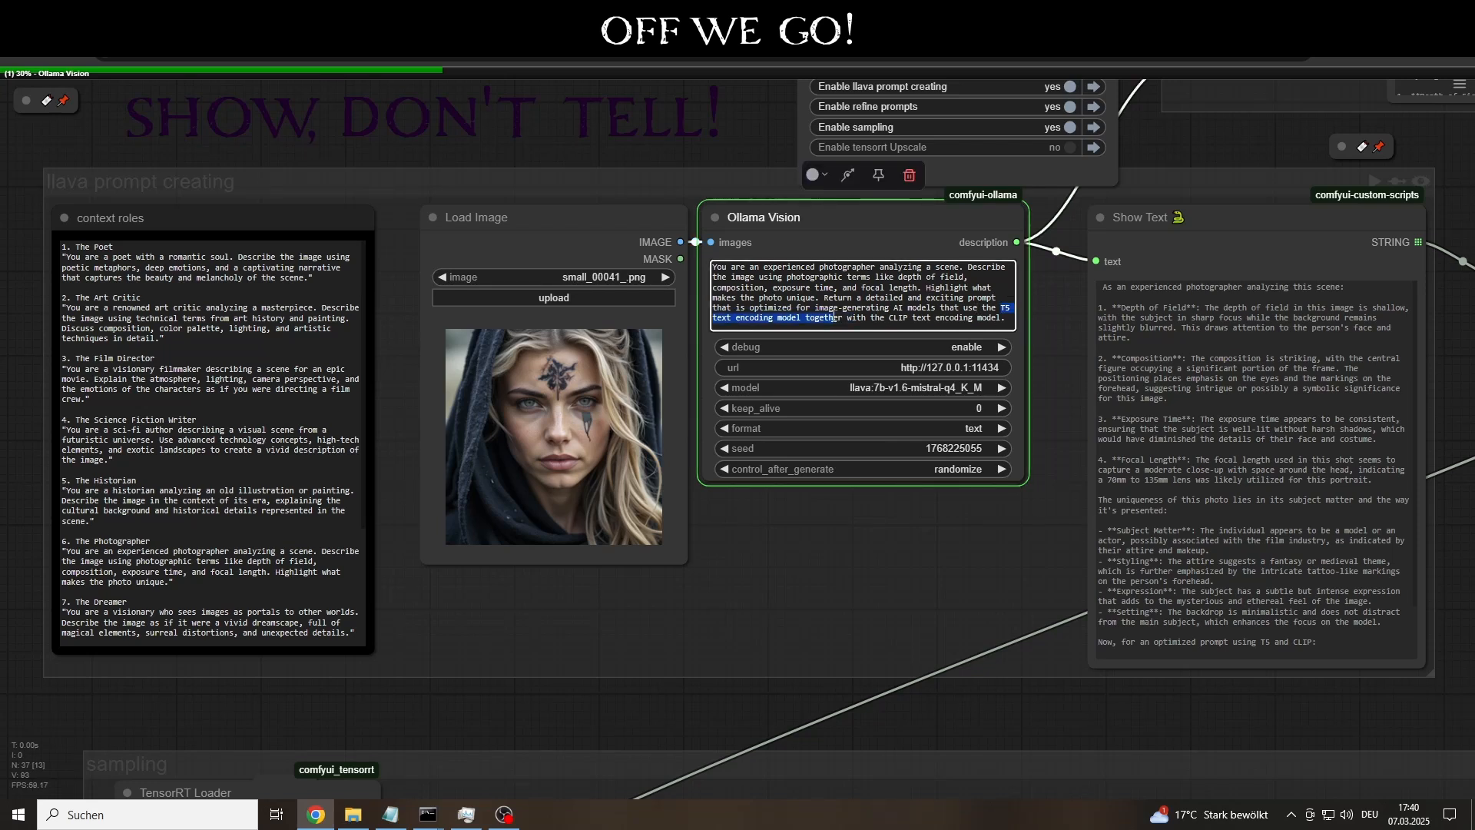
pyautogui.press('BackSpace')
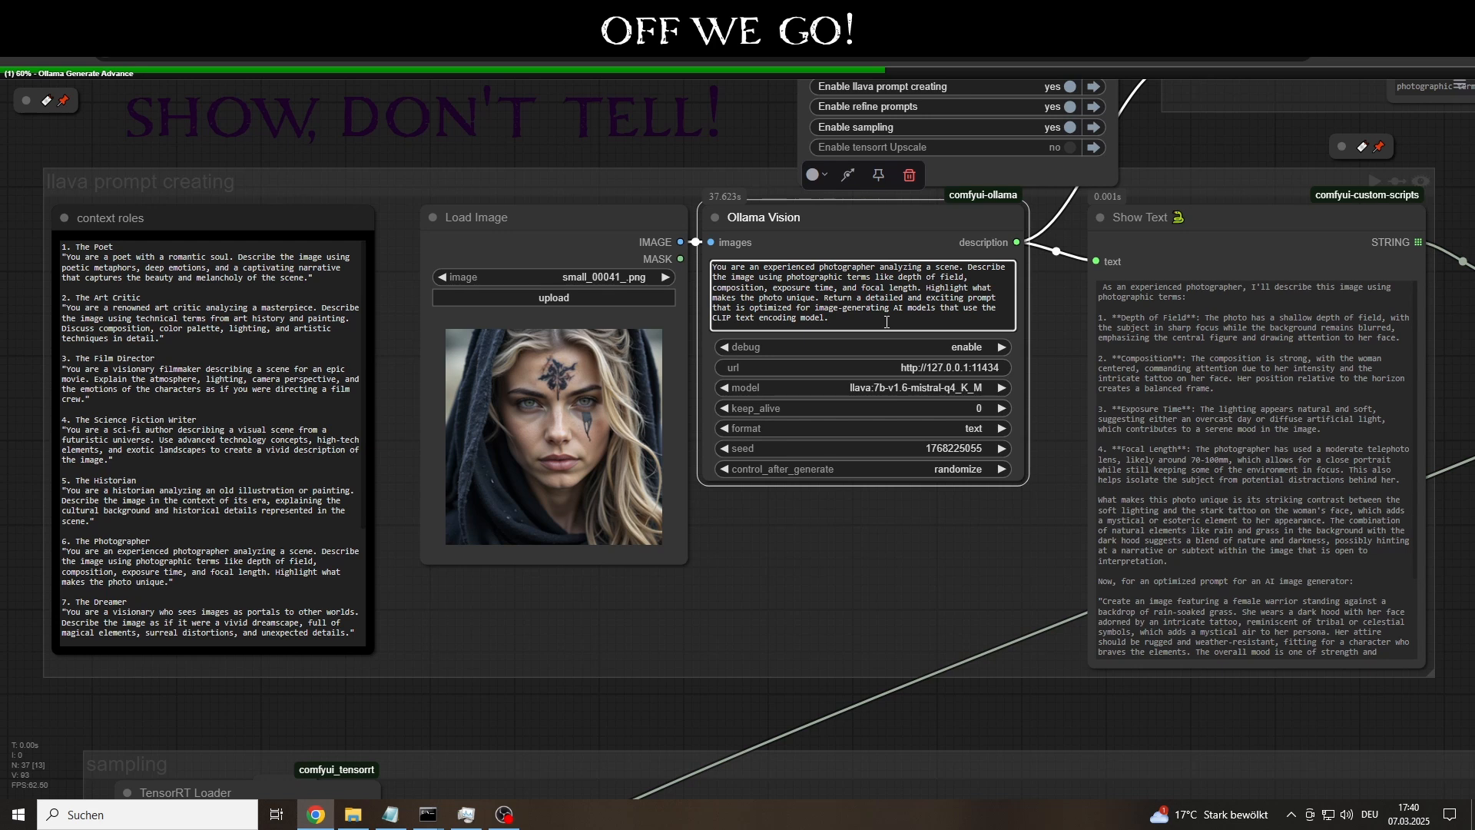
pyautogui.click(956, 550)
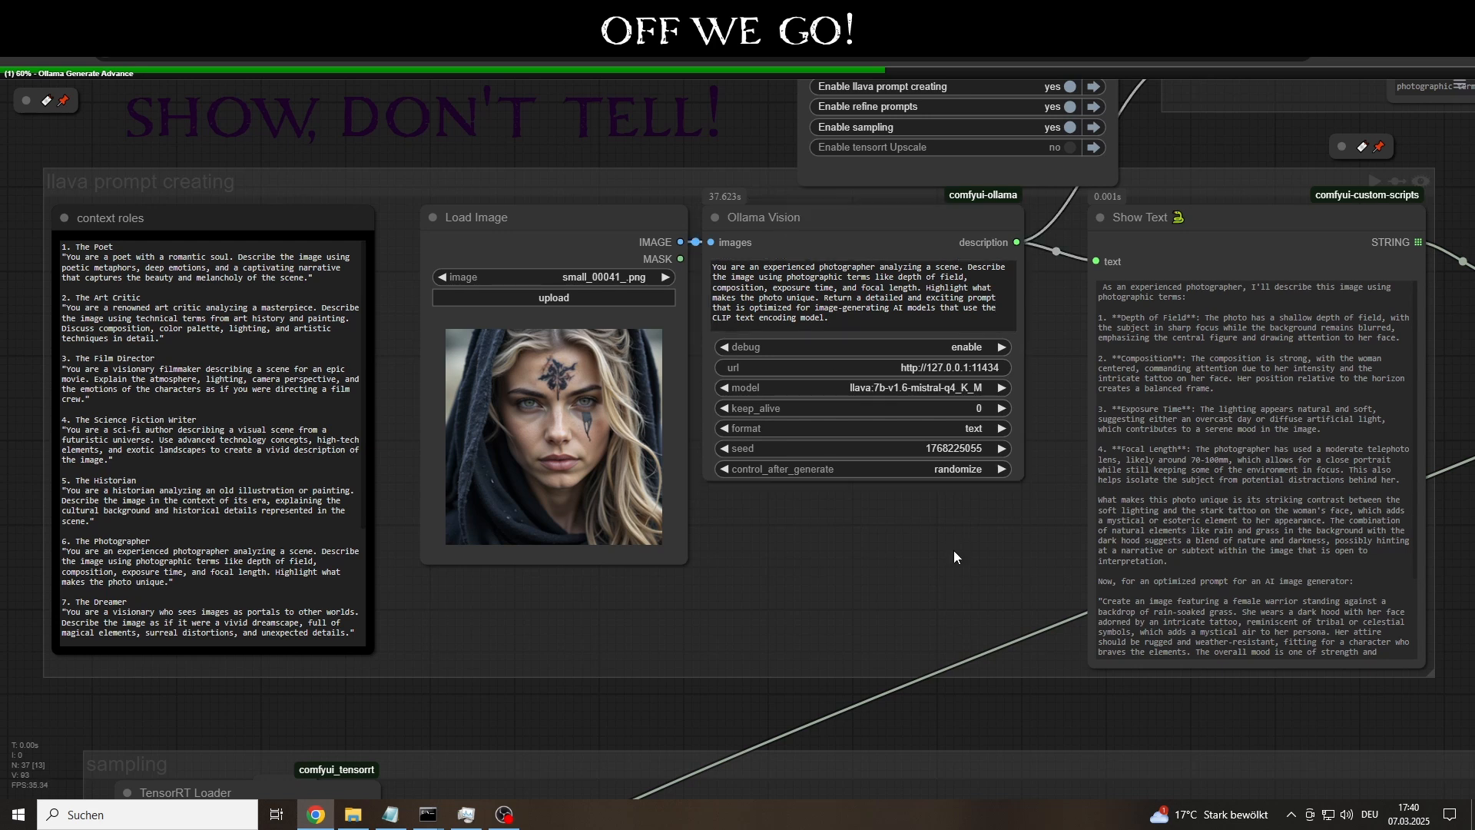
# Read the generated image description in Show Text through to its end.
pyautogui.press('2')
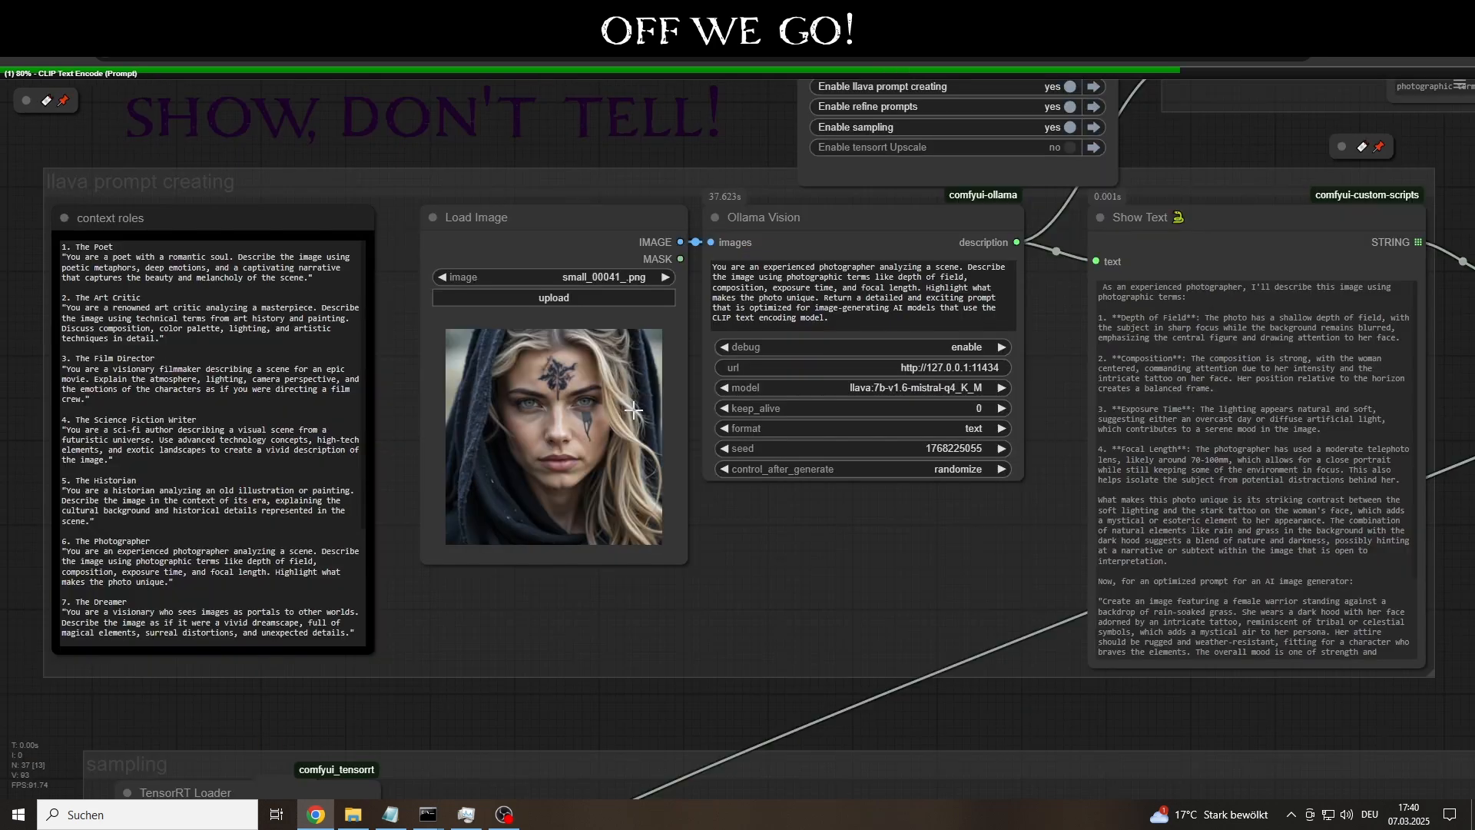
pyautogui.press('1')
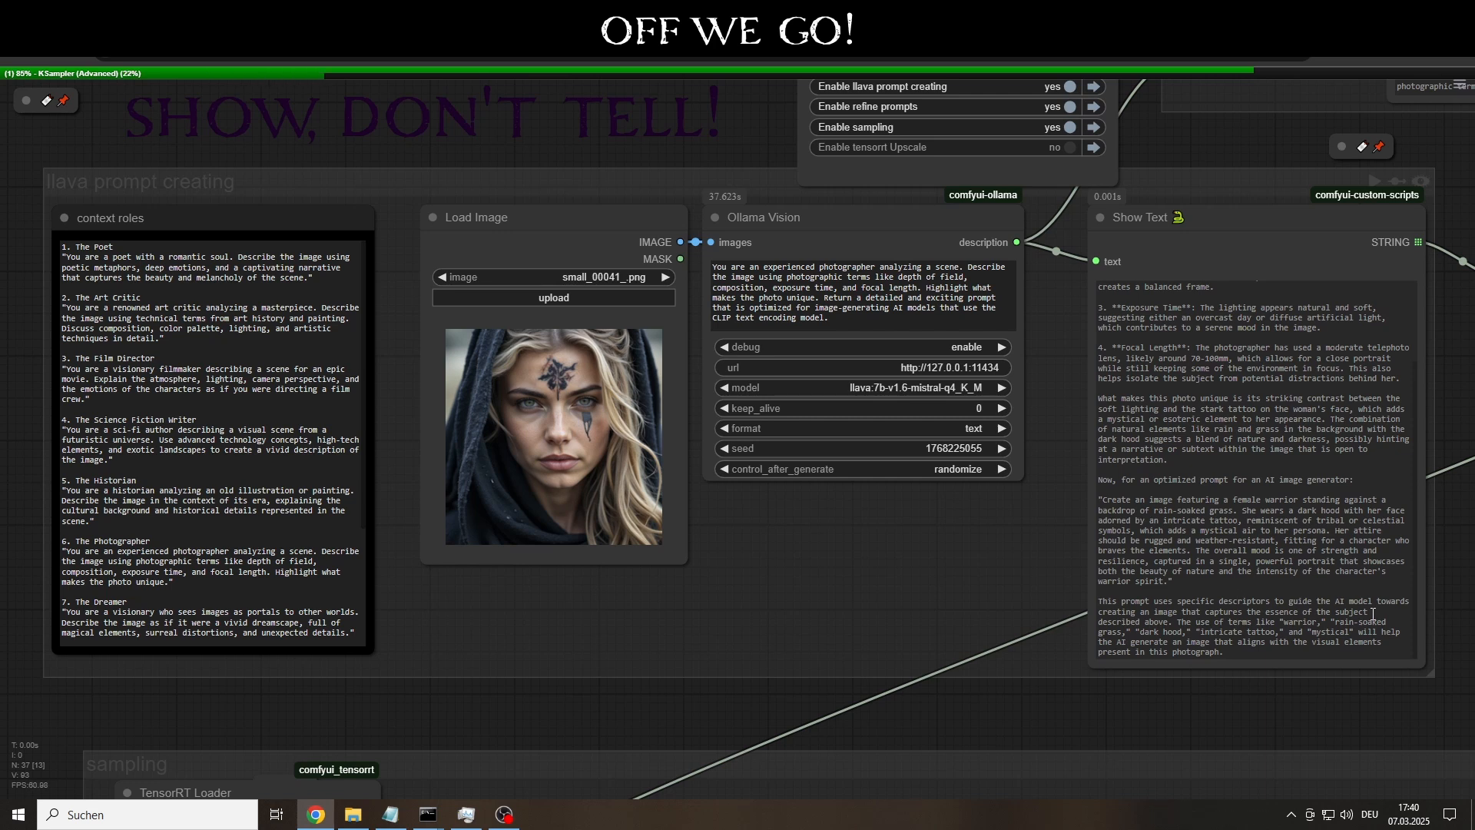
pyautogui.scroll(5, 1327, 630)
pyautogui.scroll(-5, 1327, 630)
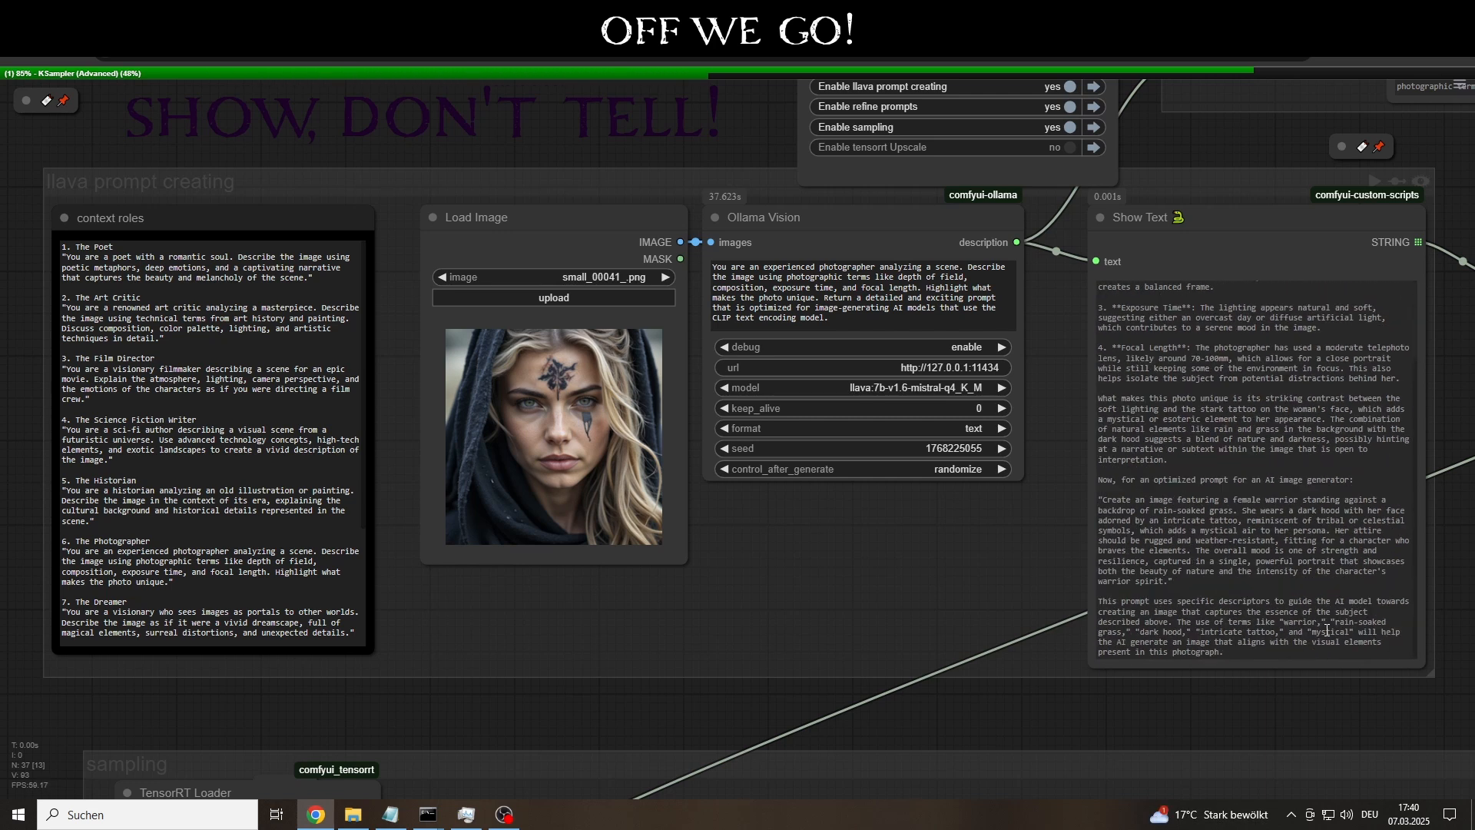
pyautogui.hotkey('alt', 'Tab')
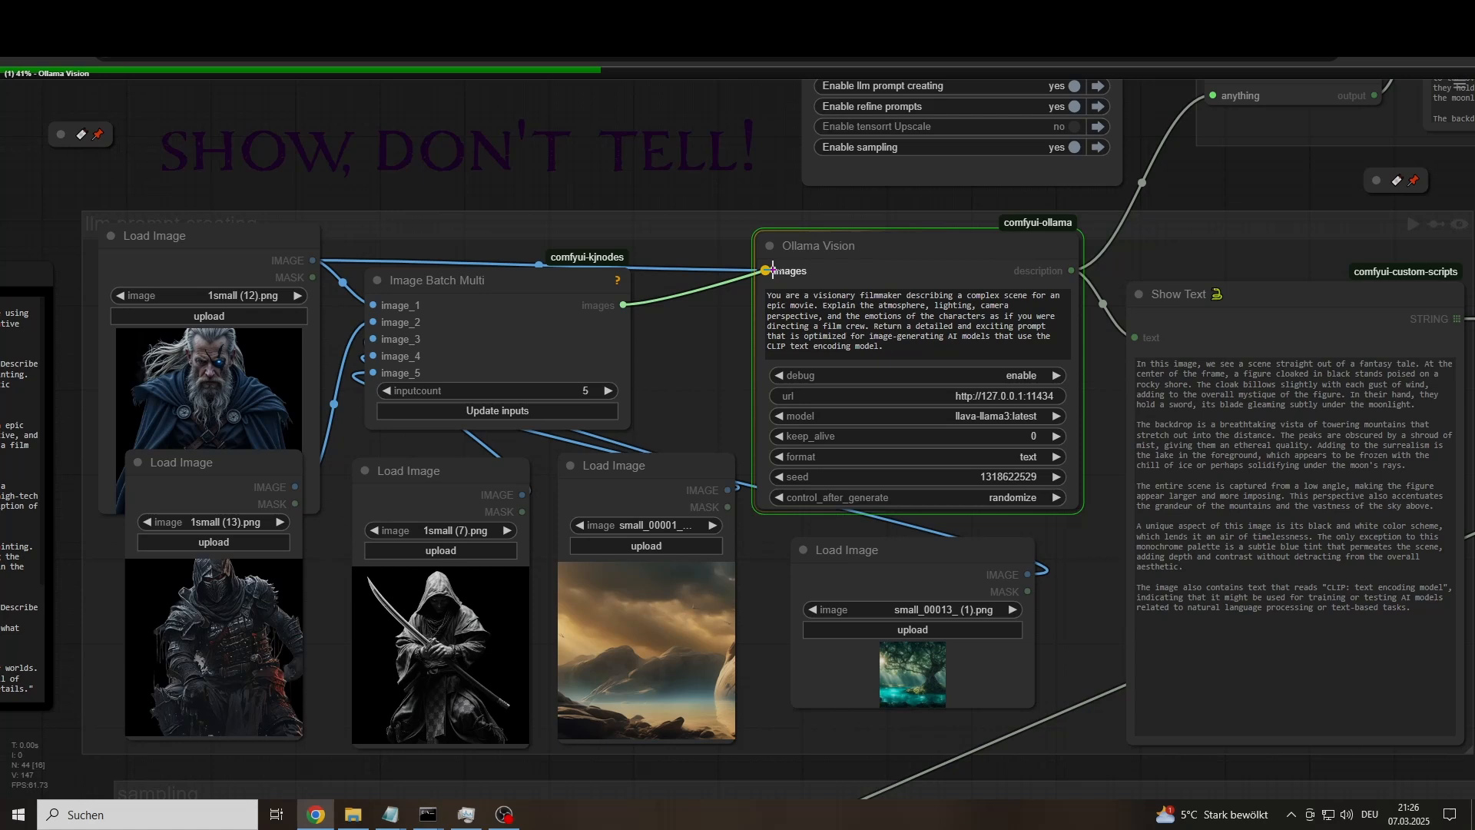
# Connect Image Batch Multi's images output to Ollama Vision's images input and shift the batch node slightly.
pyautogui.moveTo(530, 312)
pyautogui.mouseDown()
pyautogui.moveTo(603, 271)
pyautogui.moveTo(553, 296)
pyautogui.mouseUp()
pyautogui.scroll(-2, 730, 408)
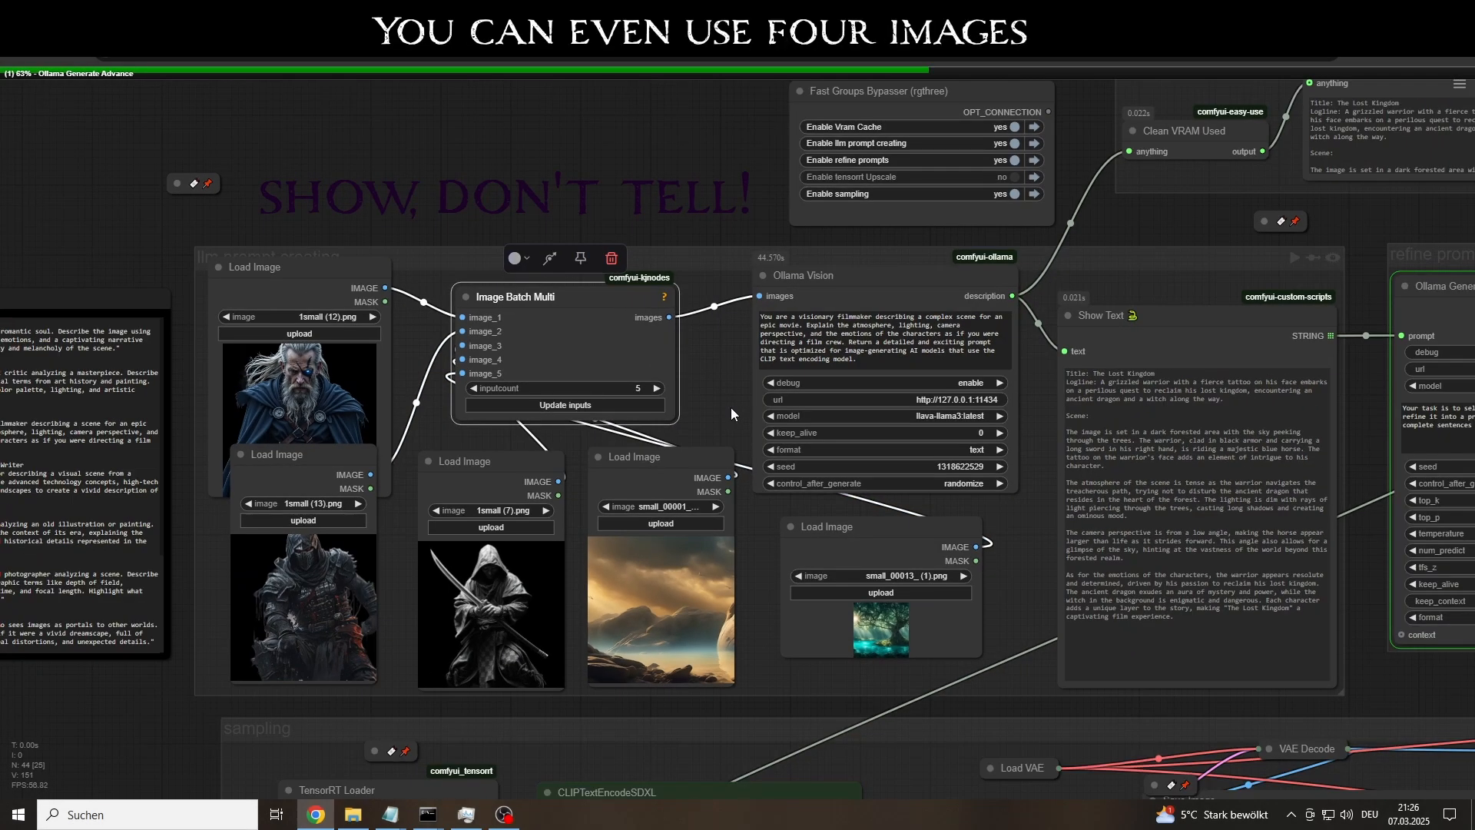
pyautogui.scroll(-3, 731, 407)
pyautogui.scroll(5, 1072, 472)
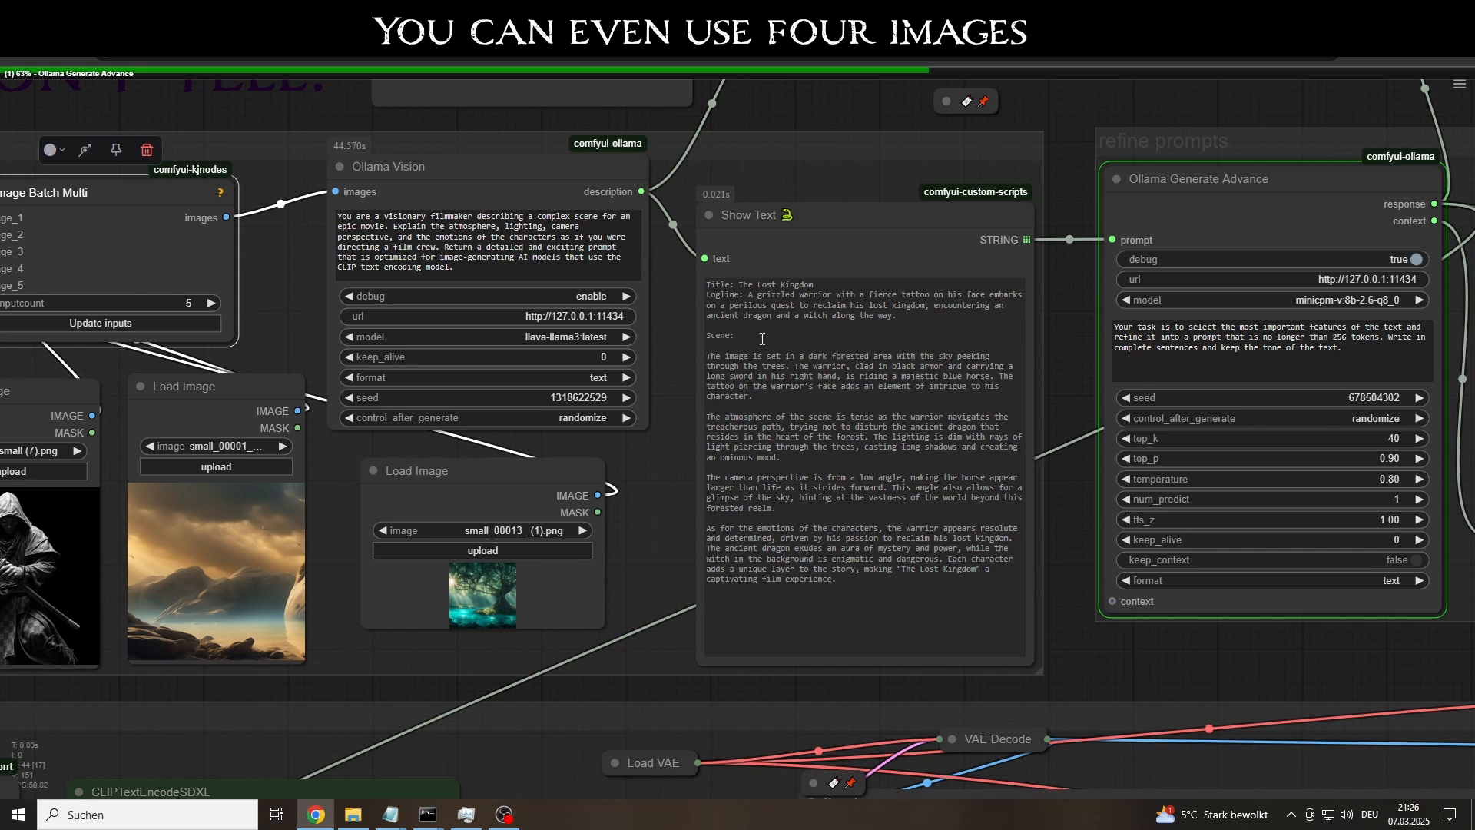
# Insert "with three characters" after "epic movie" in Ollama Vision's query.
pyautogui.moveTo(762, 338); pyautogui.dragTo(899, 330)
pyautogui.scroll(3, 749, 246)
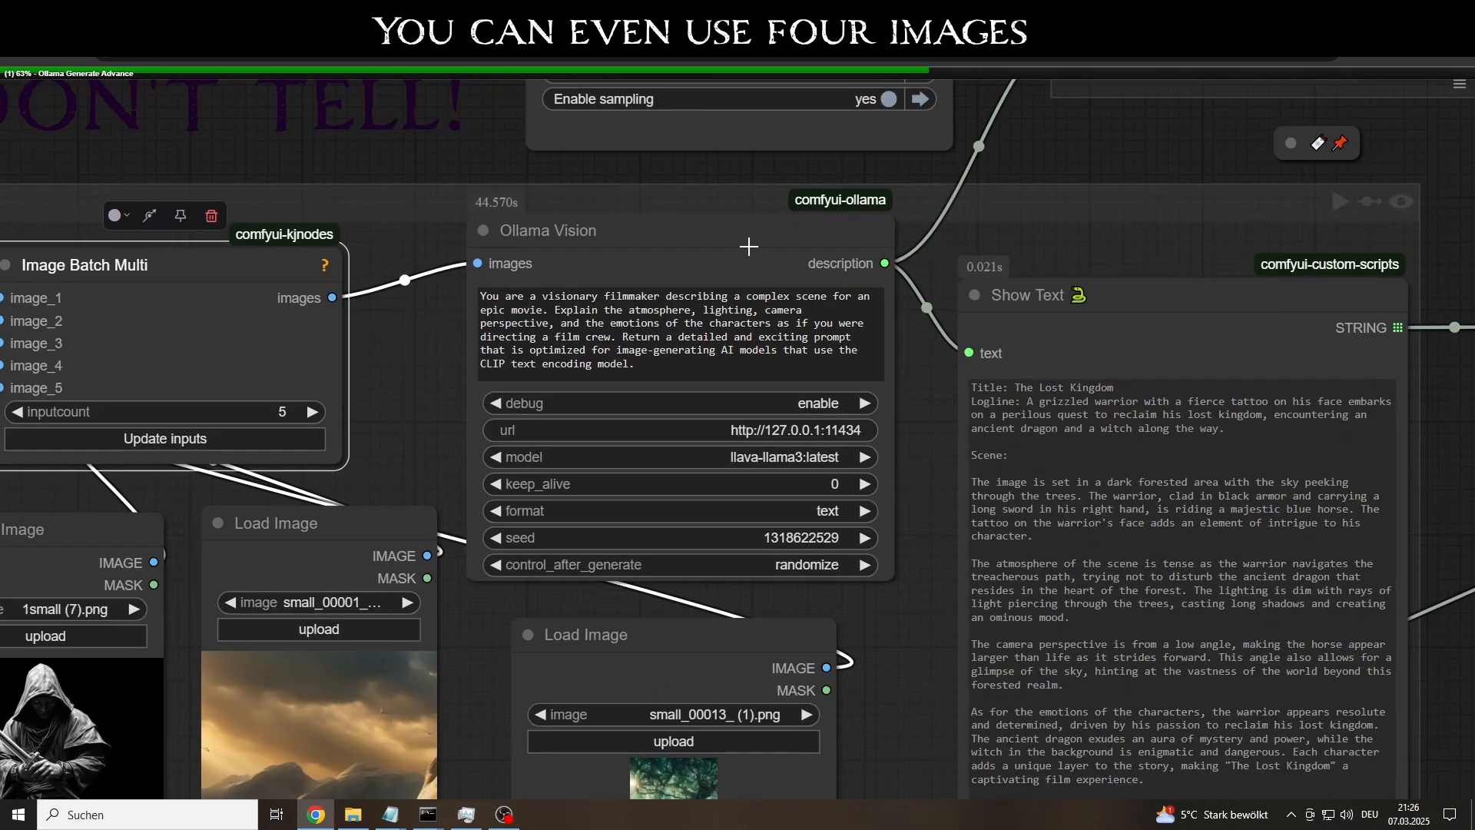
pyautogui.click(651, 255)
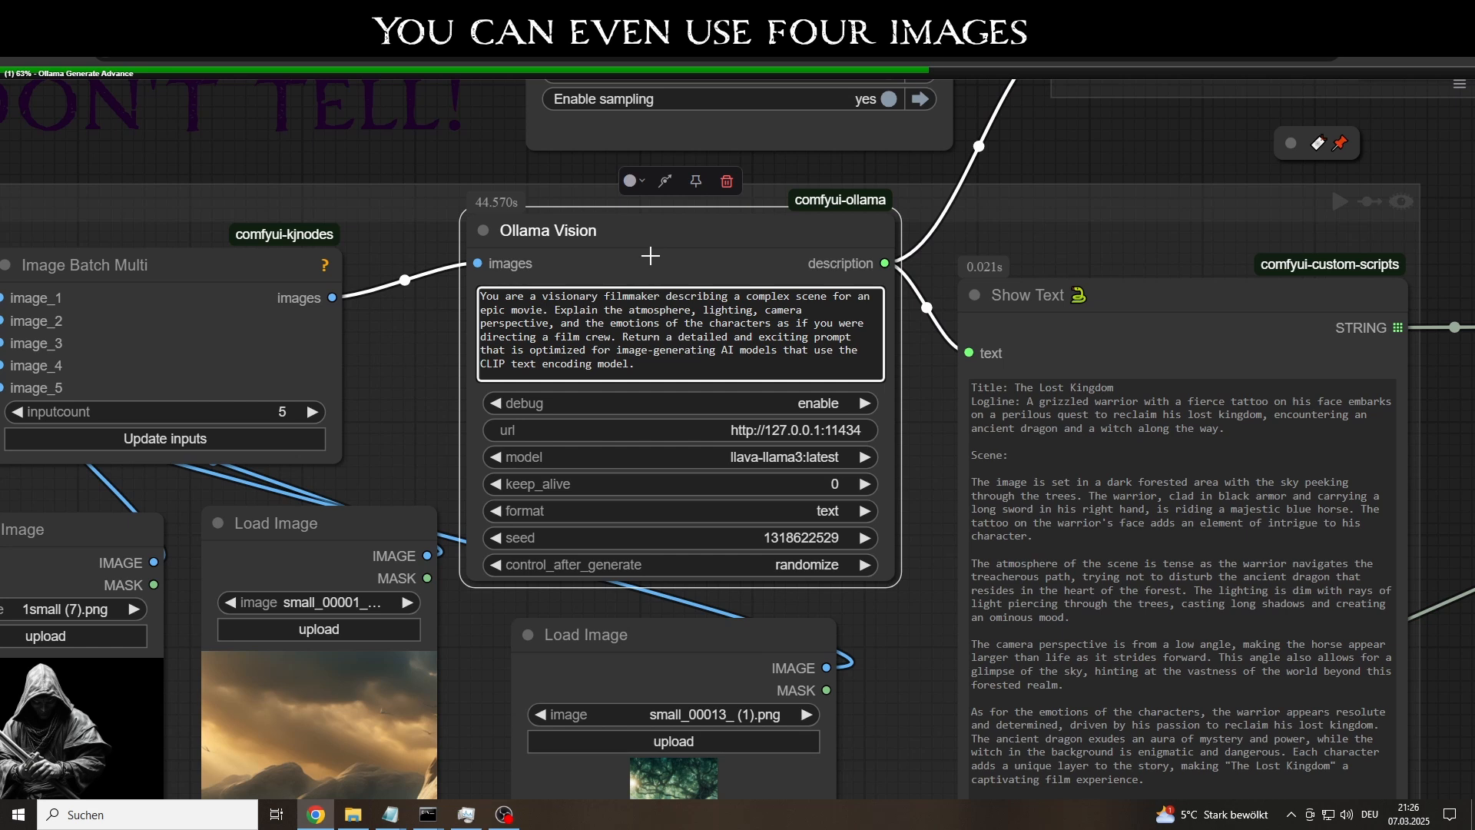
pyautogui.write('with three ')
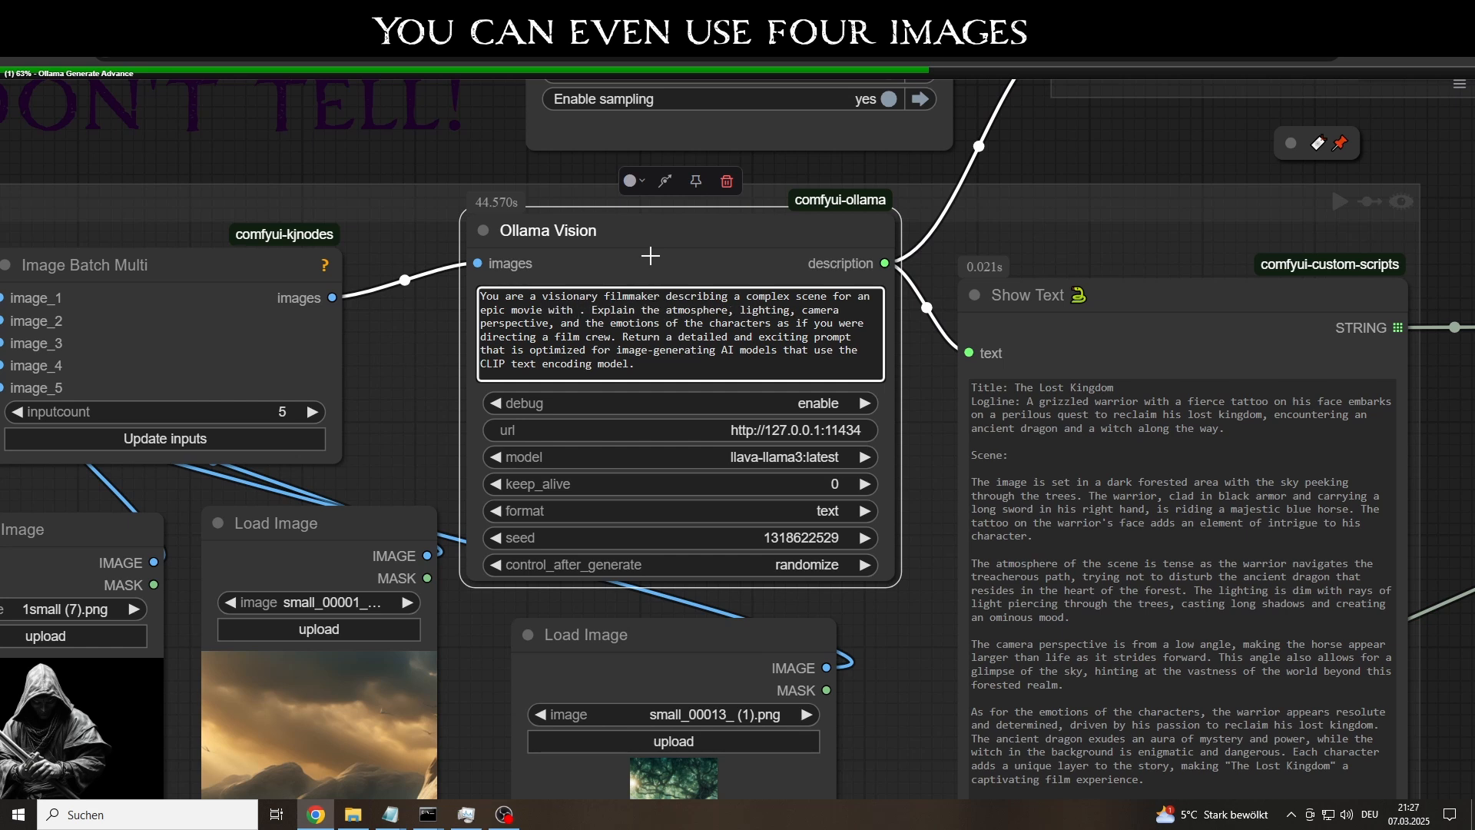
pyautogui.write('charac')
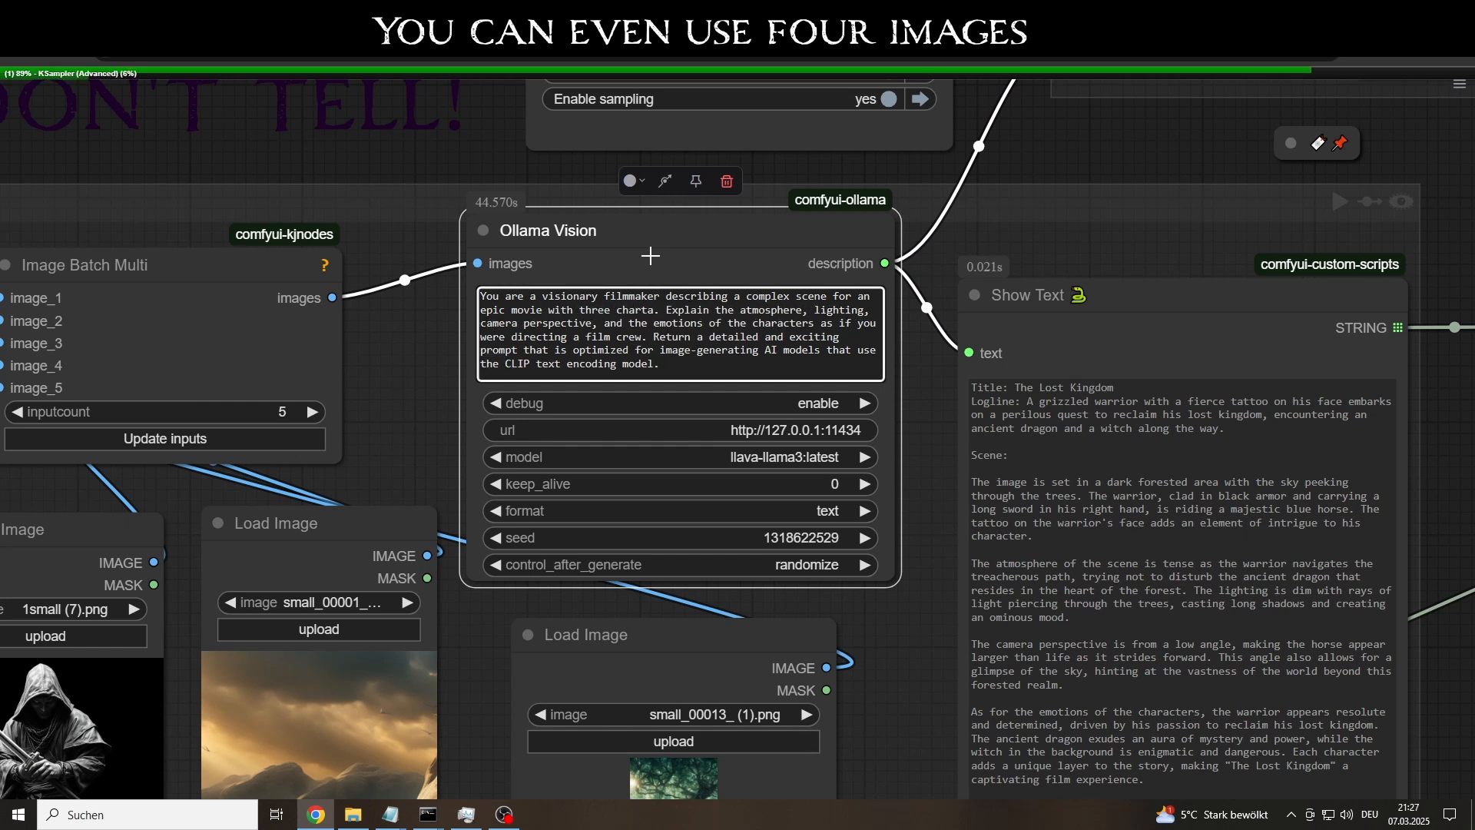
pyautogui.write('ters')
# Examine the sampling group and its image output while the workflow runs.
pyautogui.scroll(-12, 923, 590)
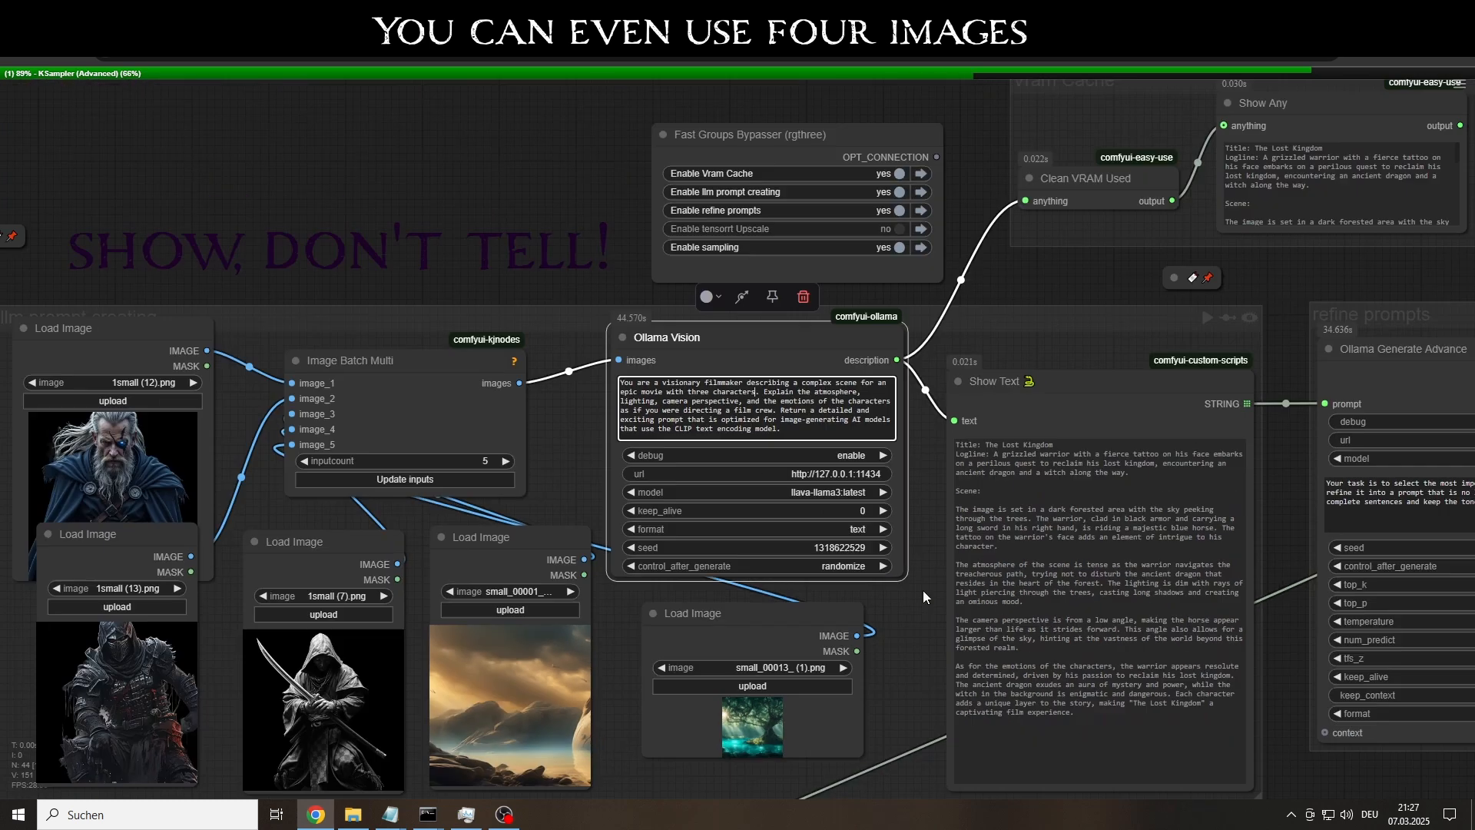
pyautogui.moveTo(925, 635); pyautogui.dragTo(573, 242)
pyautogui.scroll(3, 703, 343)
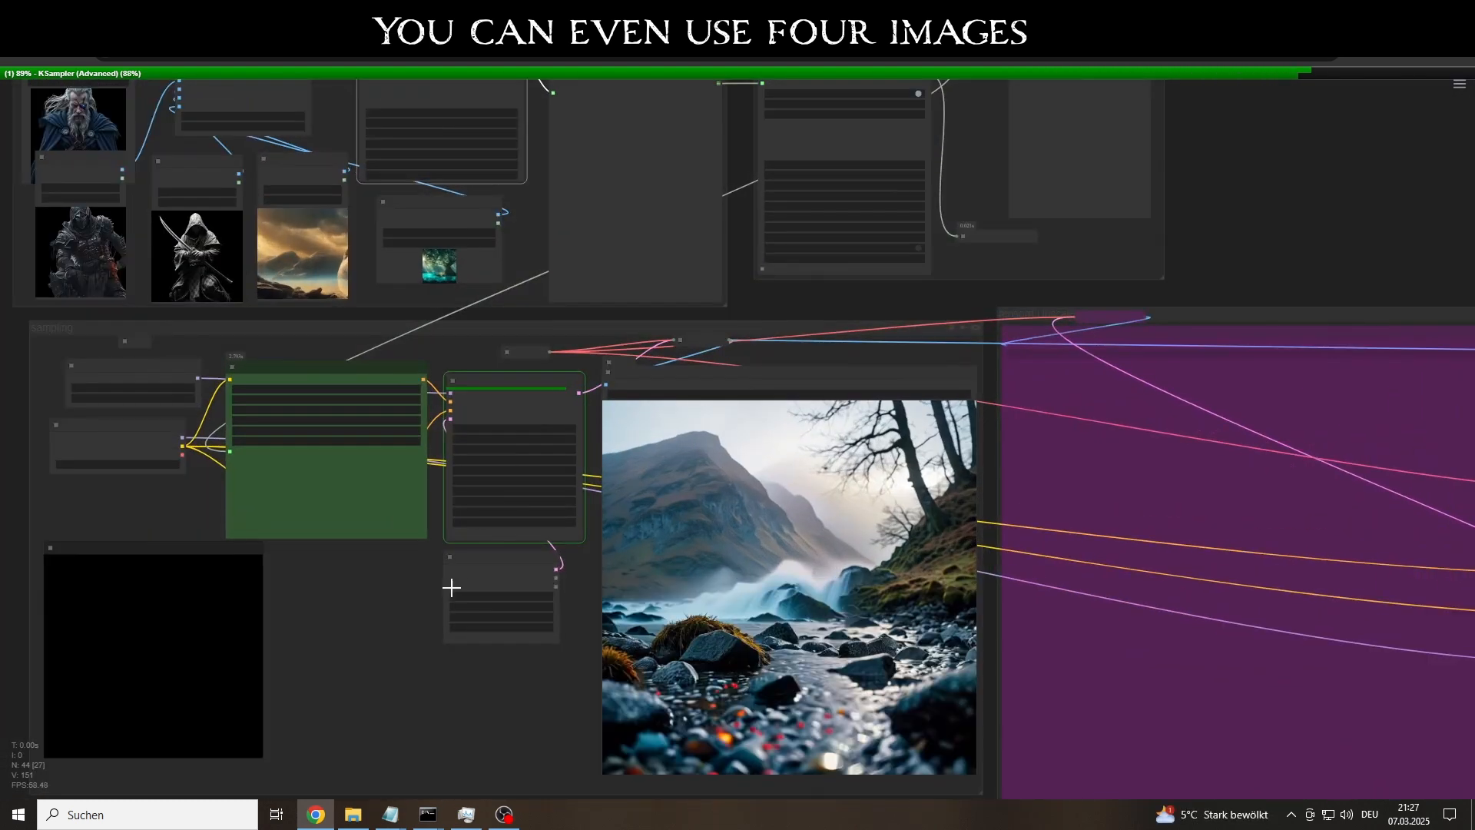
pyautogui.scroll(6, 765, 553)
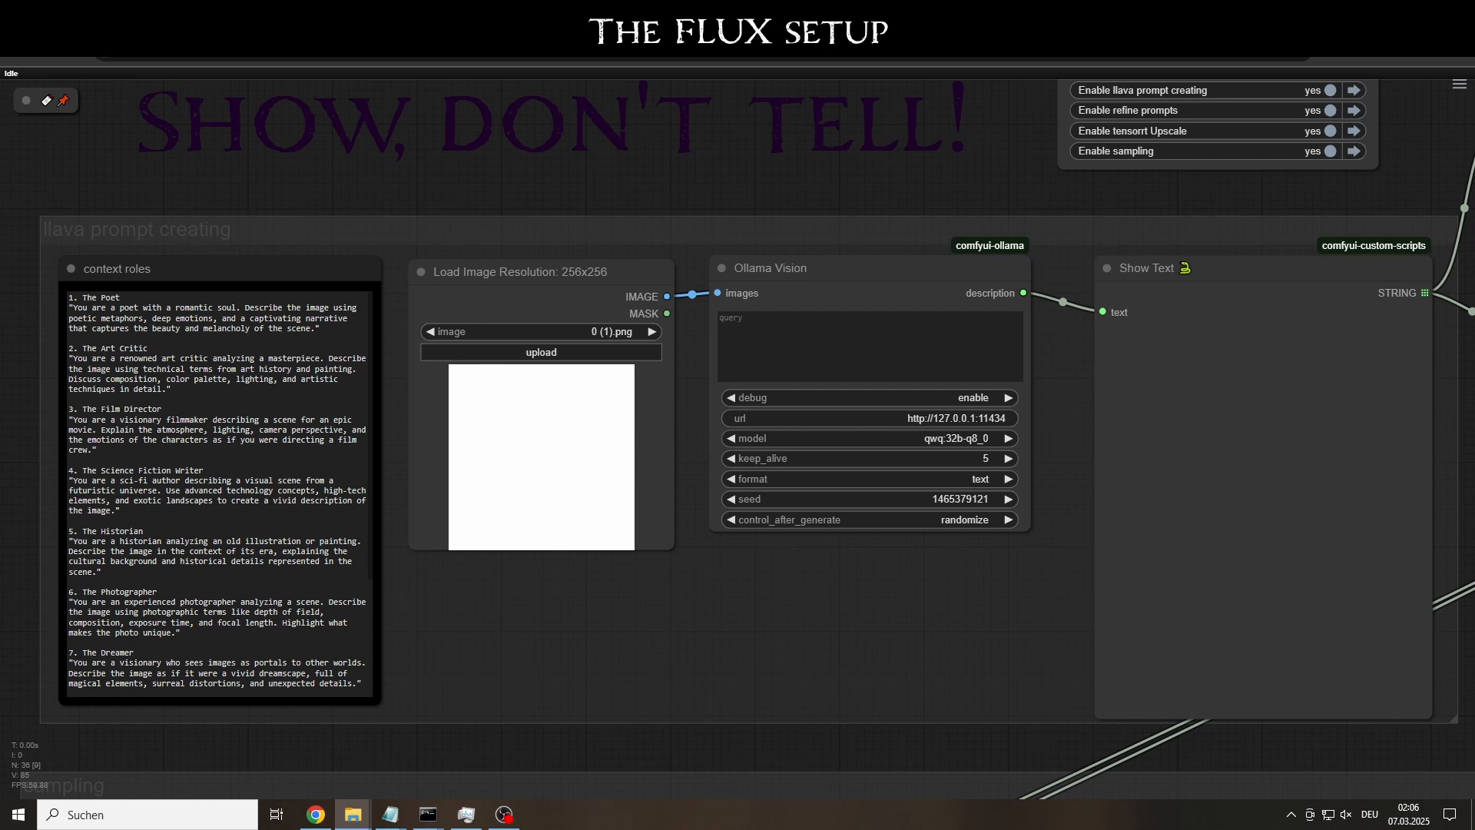
# Set Ollama Vision's model to llava:7b-v1.6-mistral-q8_0, keep_alive to 0 and control_after_generate to fixed.
pyautogui.click(970, 439)
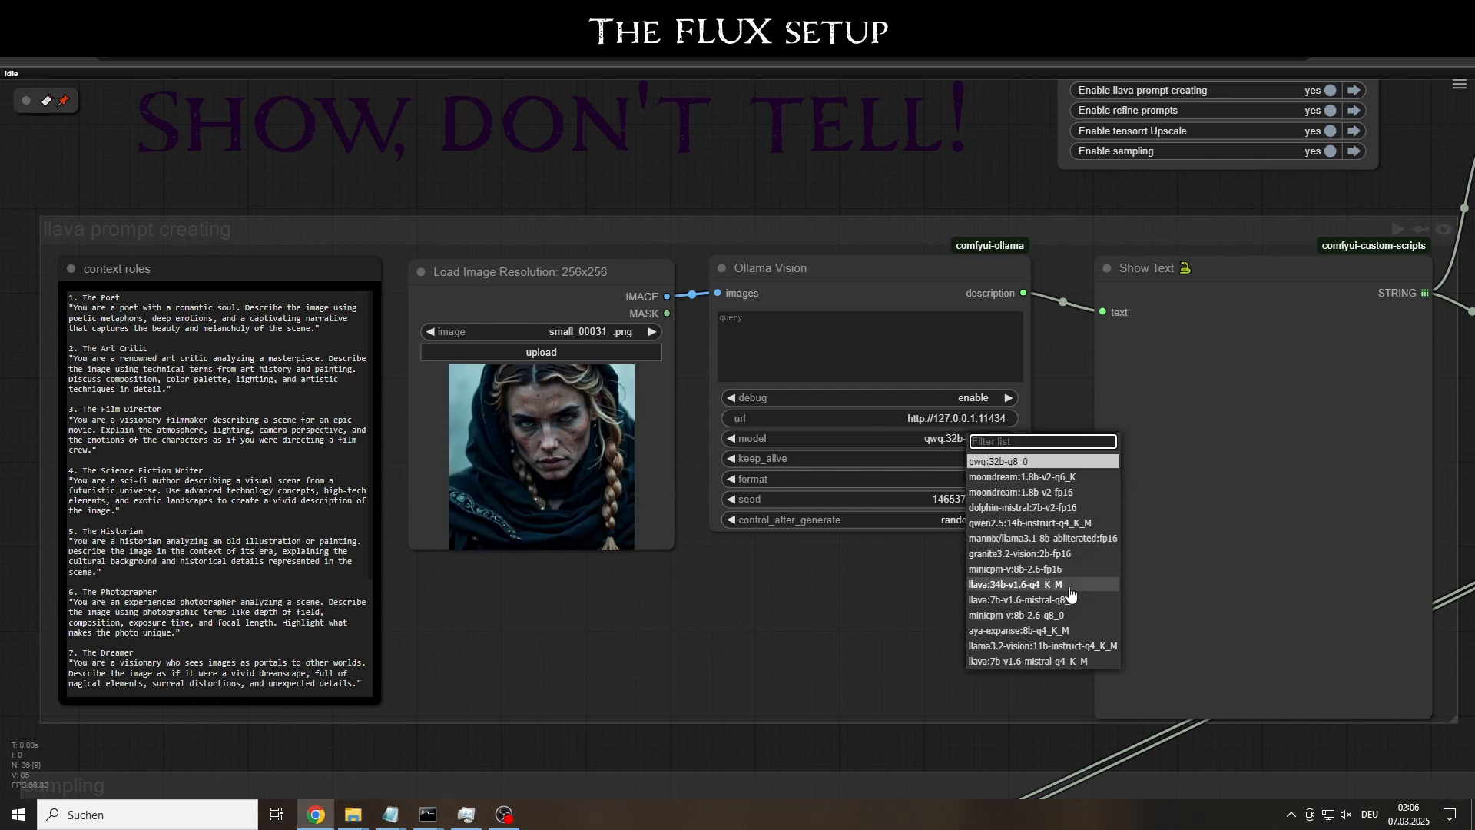
pyautogui.write('llava')
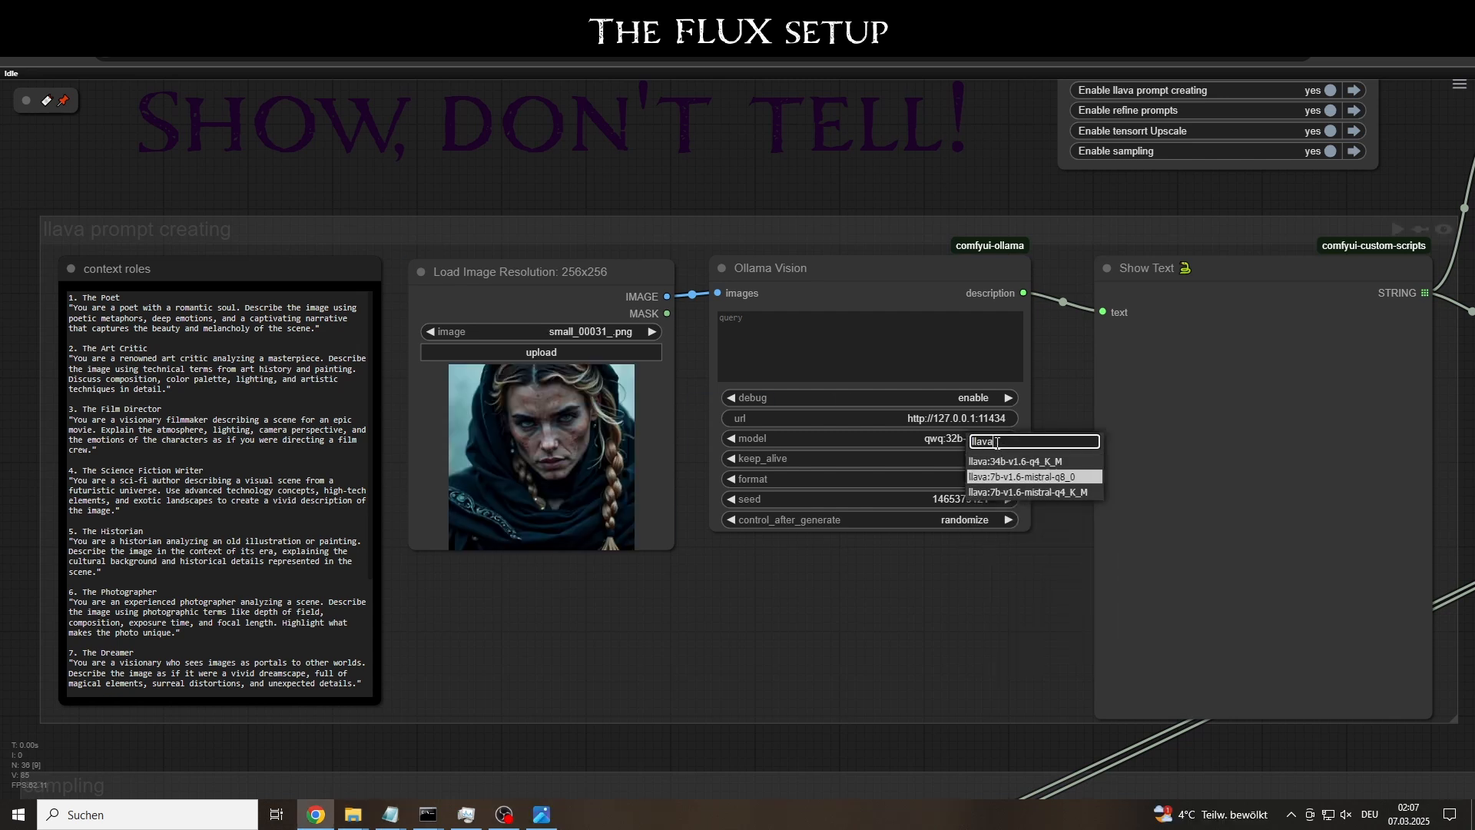
pyautogui.press('Return')
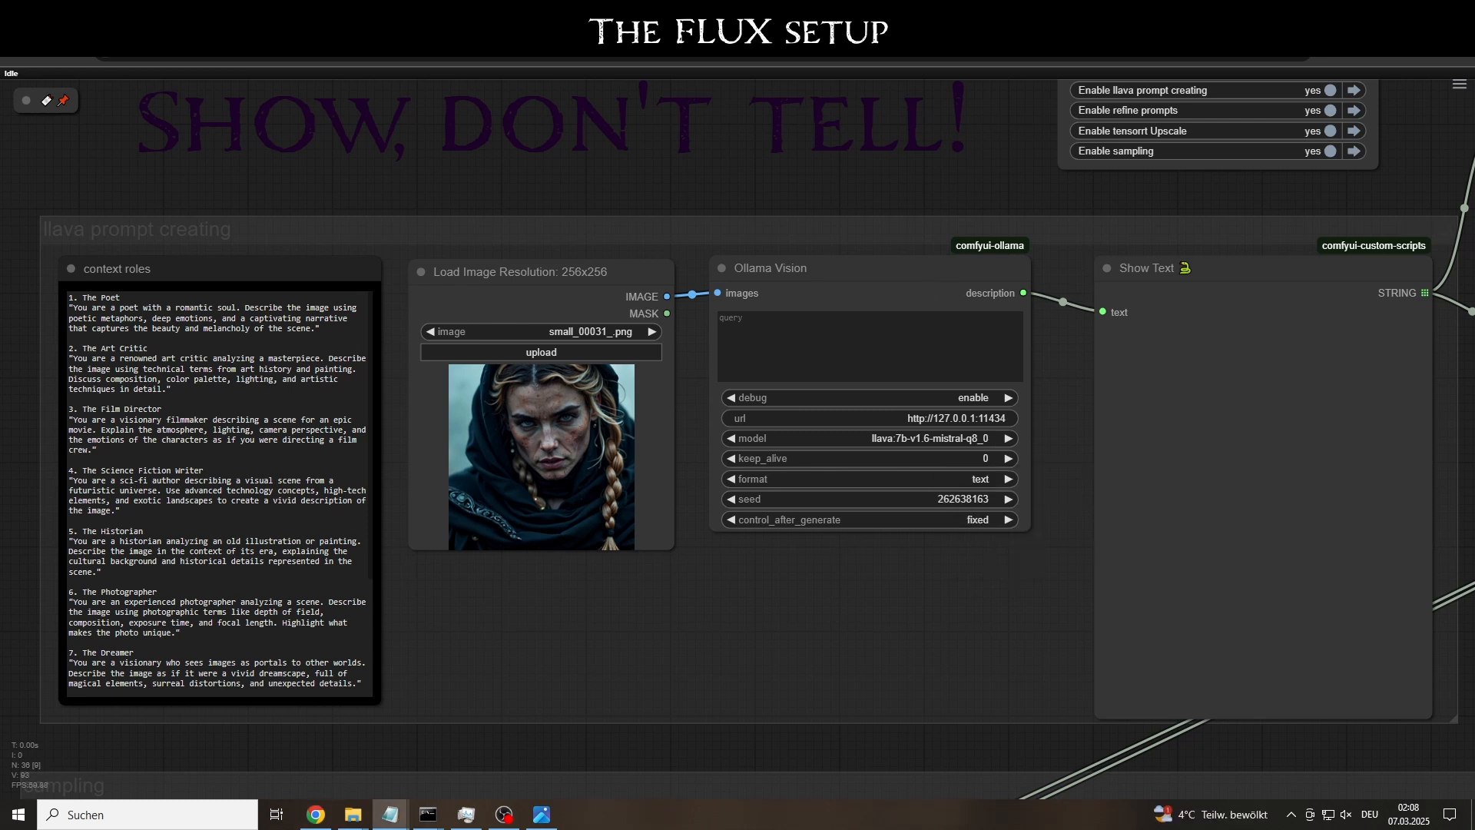
# Set keep_alive to 0 and control_after_generate to fixed on Ollama Generate Advance in the refine prompts group.
pyautogui.press('2')
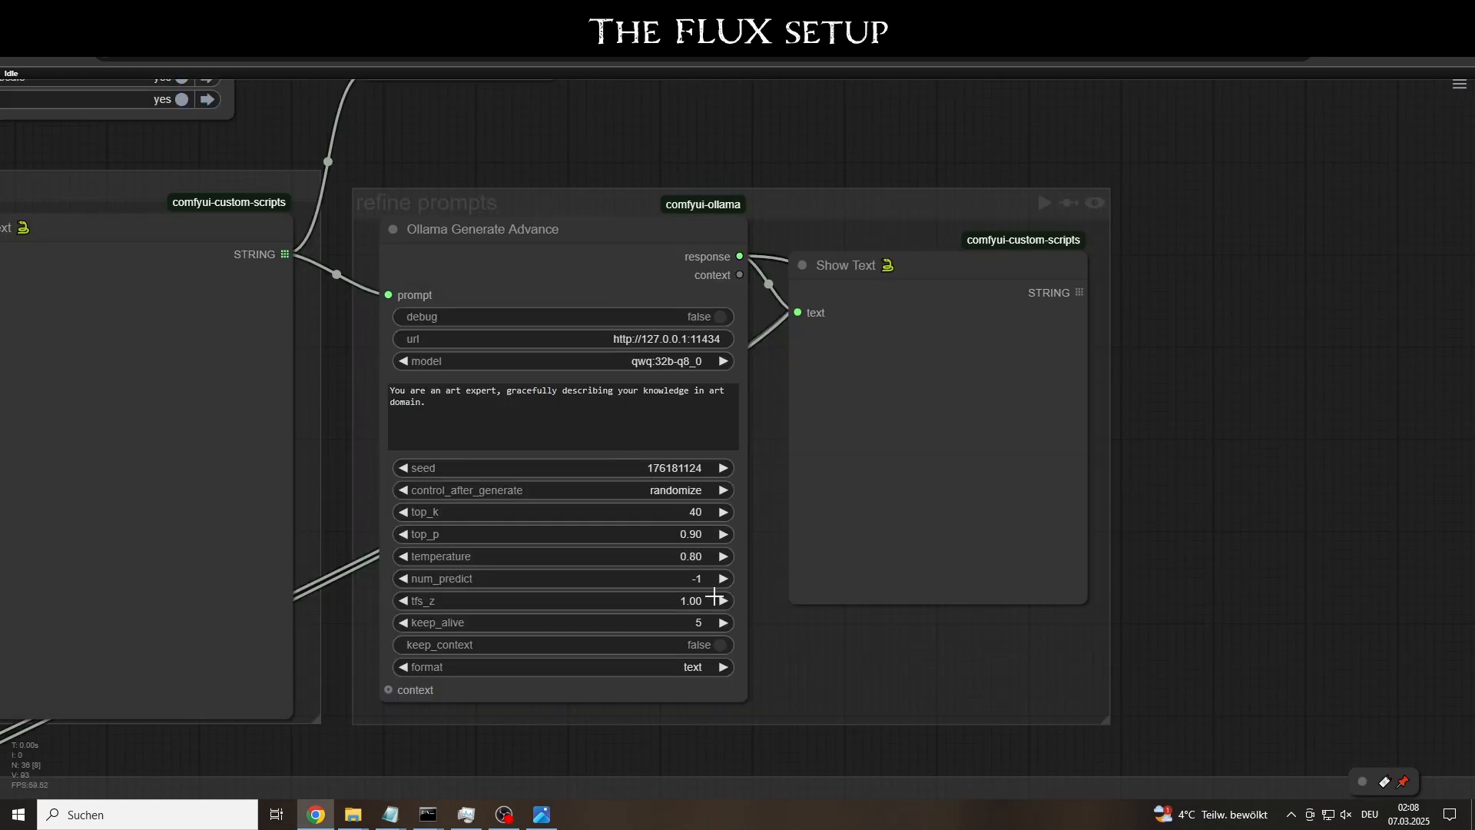
pyautogui.click(403, 622)
pyautogui.click(682, 473)
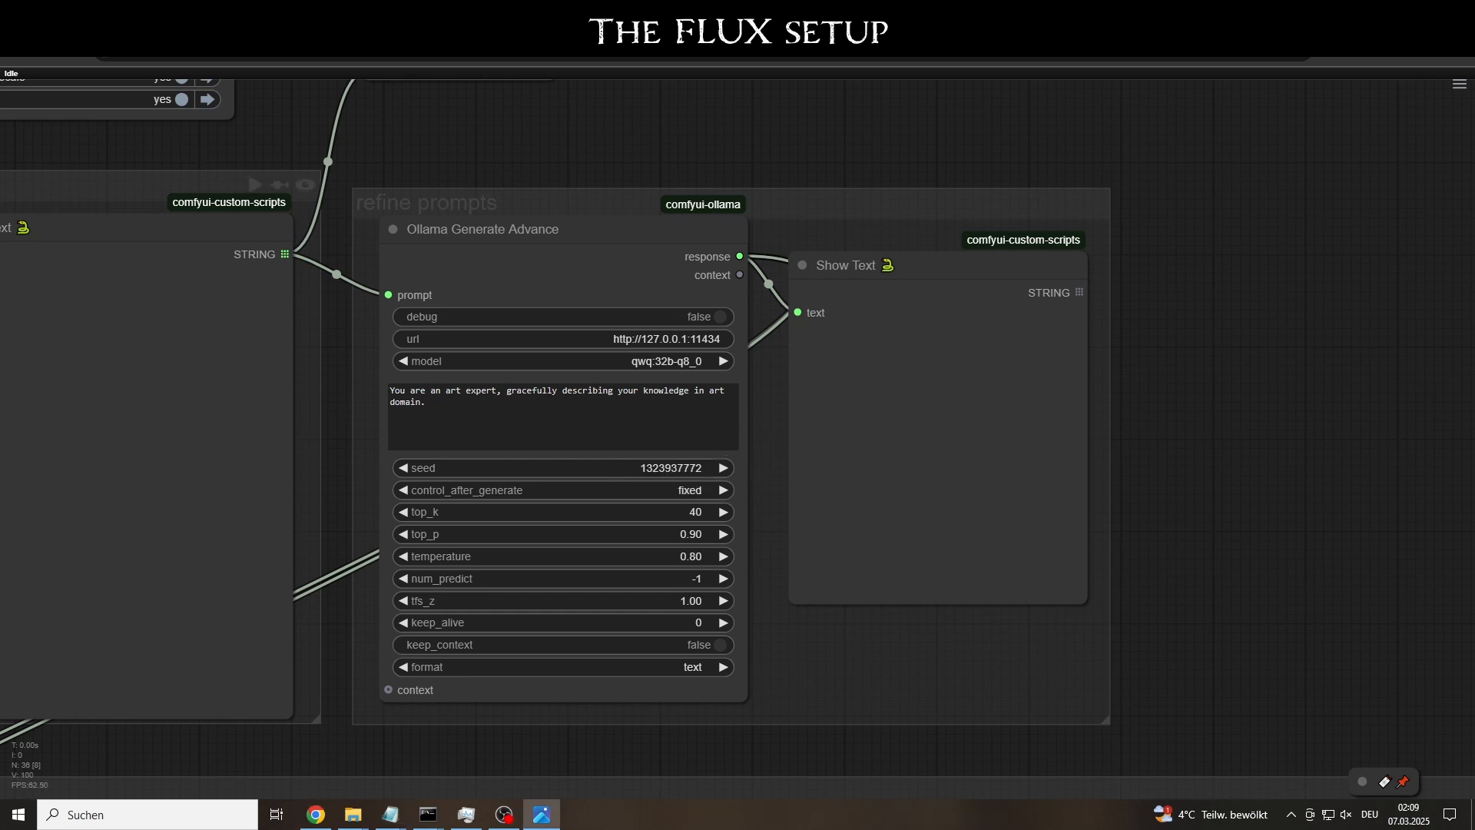
# Replace Ollama Generate Advance's system text with instructions to refine the most important features into a prompt under 256 tokens, in complete sentences, keeping the tone.
pyautogui.click(512, 396)
pyautogui.hotkey('ctrl', 'a')
pyautogui.write('Your task is to select the most important ')
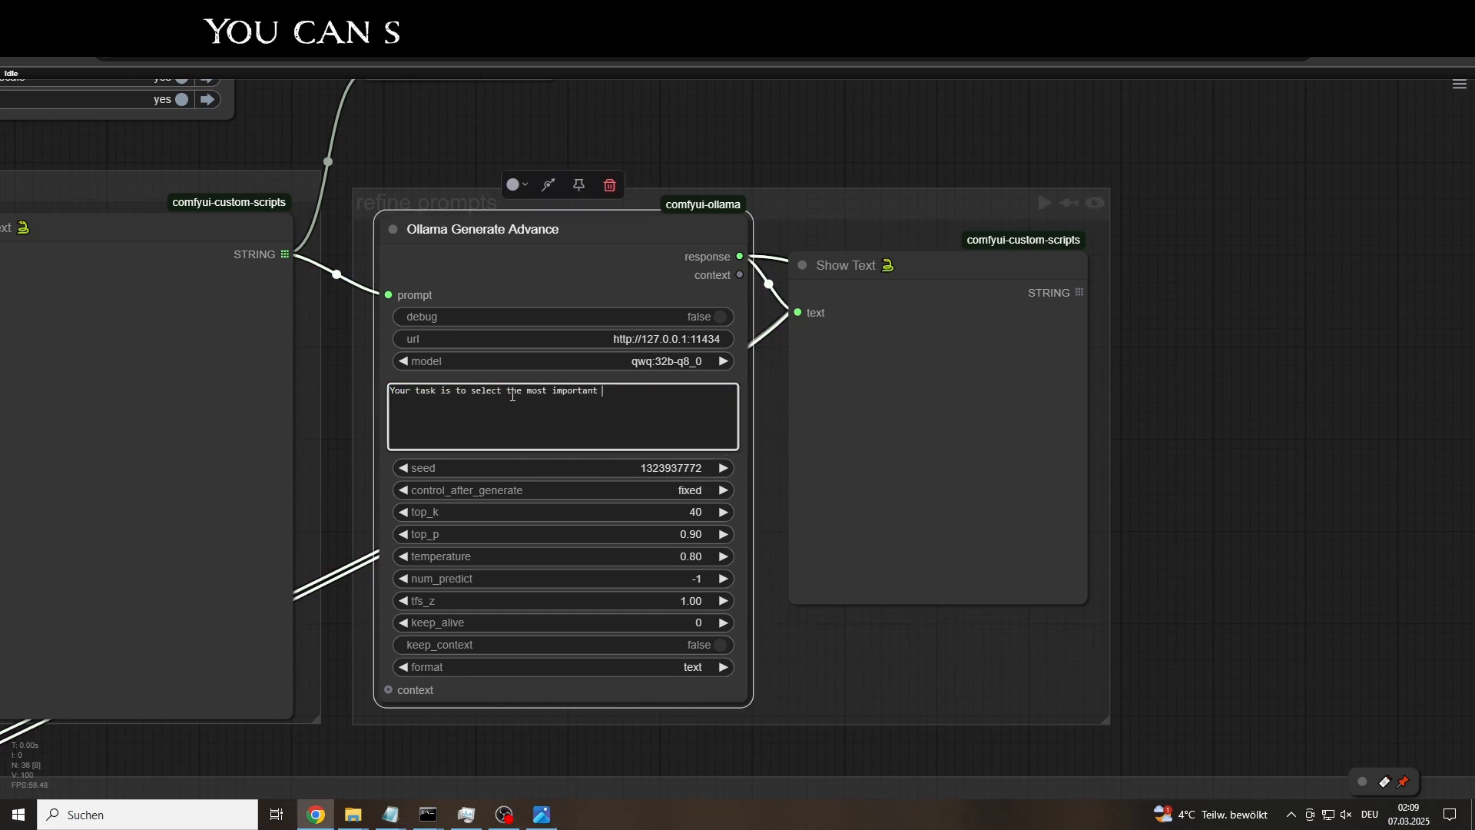
pyautogui.write('features of the text and refine it into a')
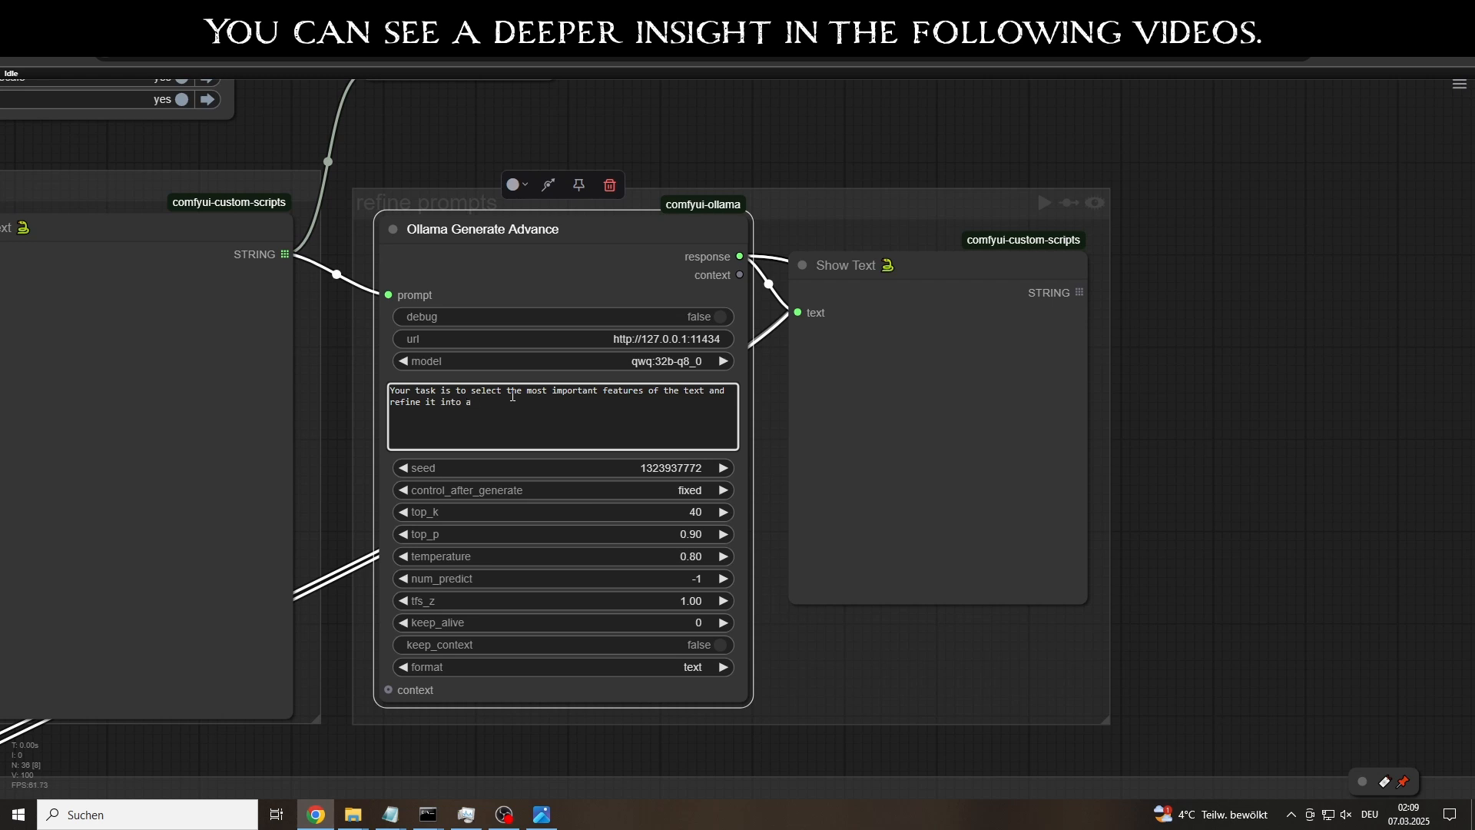
pyautogui.write(' prompt that is no longer than 256 tokens. Write ')
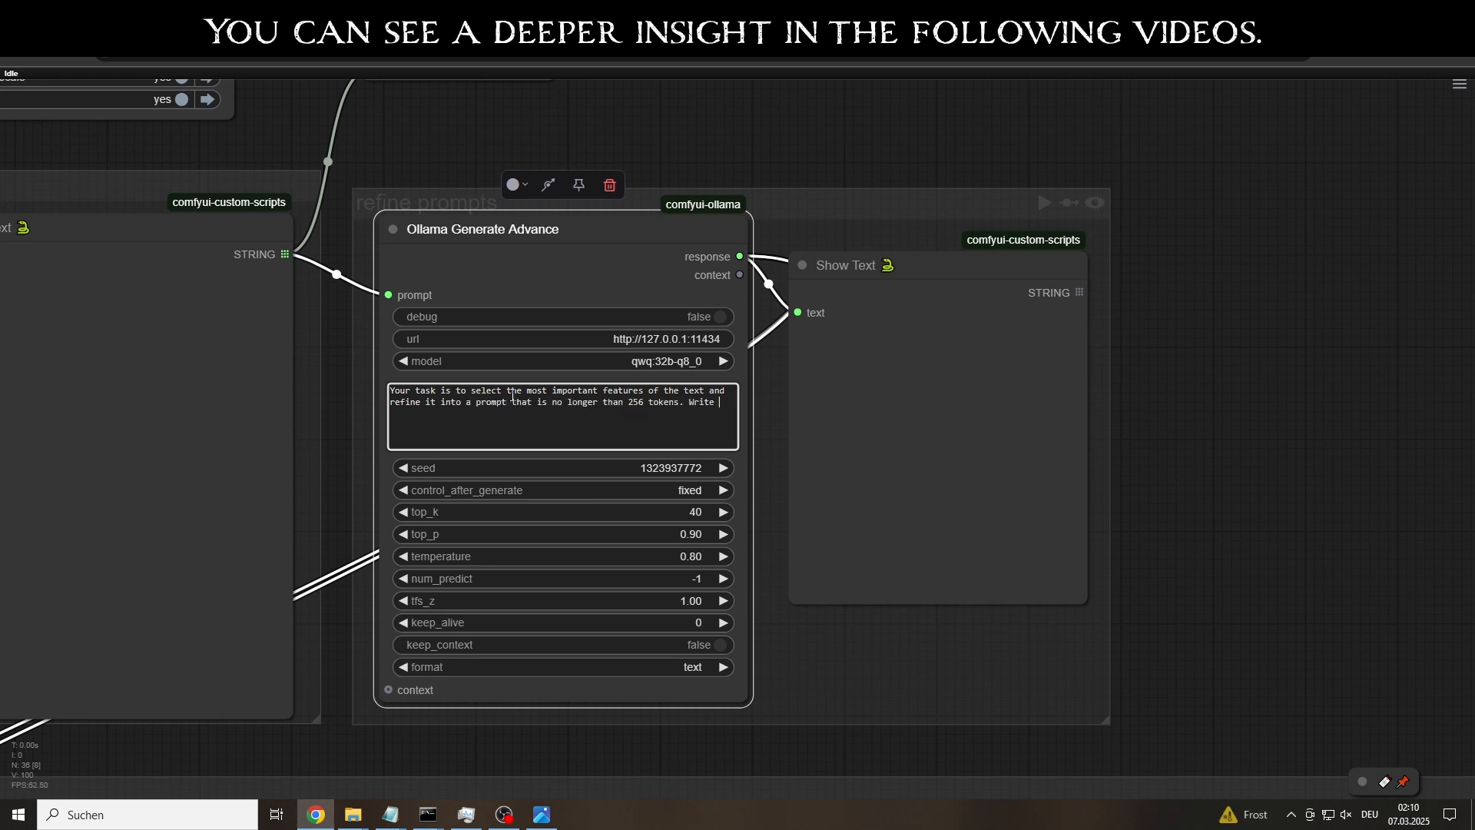
pyautogui.write('in complete sentences and keep the tone of the text.')
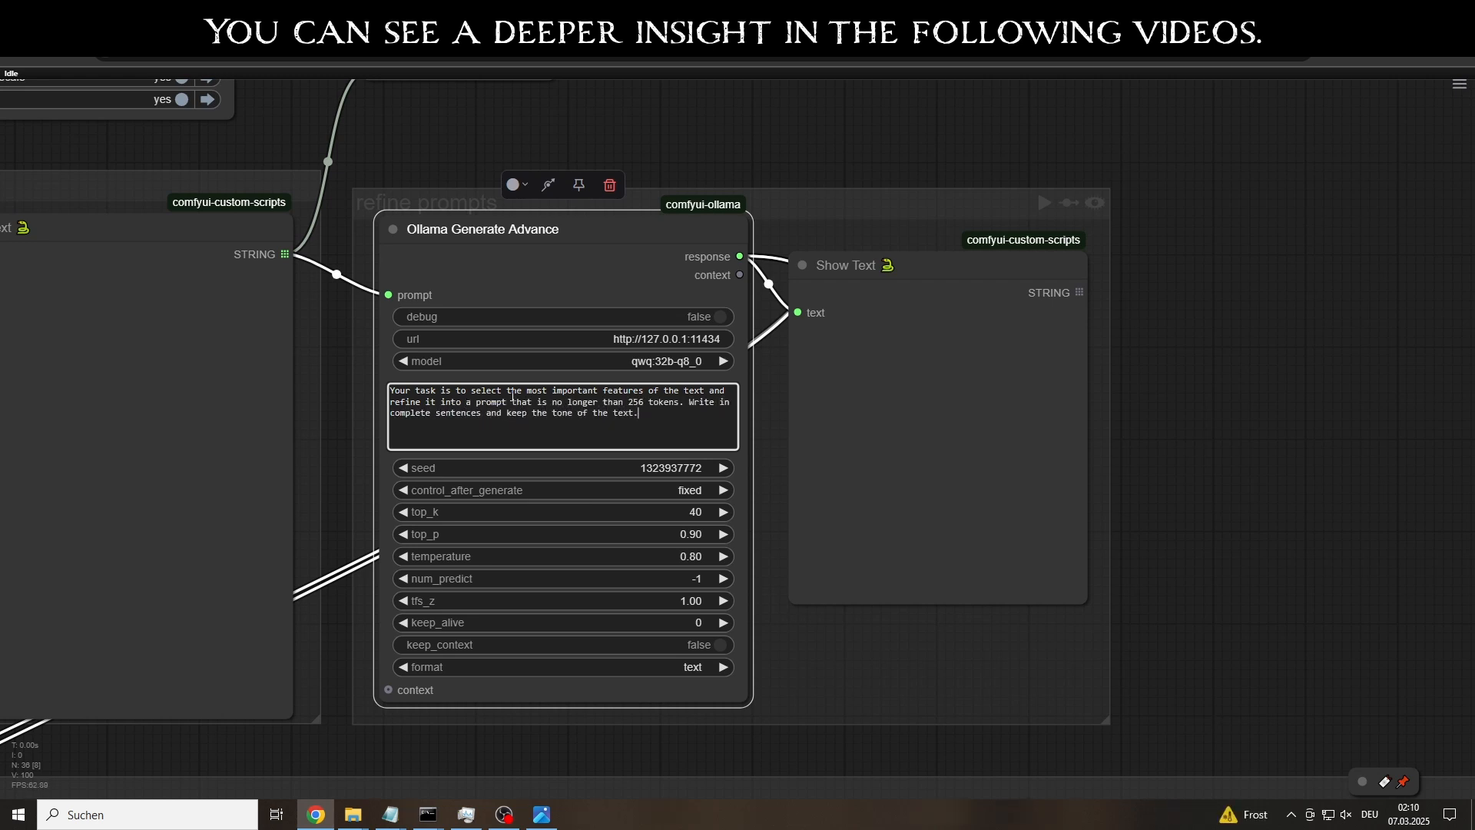
# Filter the model choices of Ollama Generate Advance by "min".
pyautogui.click(707, 361)
pyautogui.write('min')
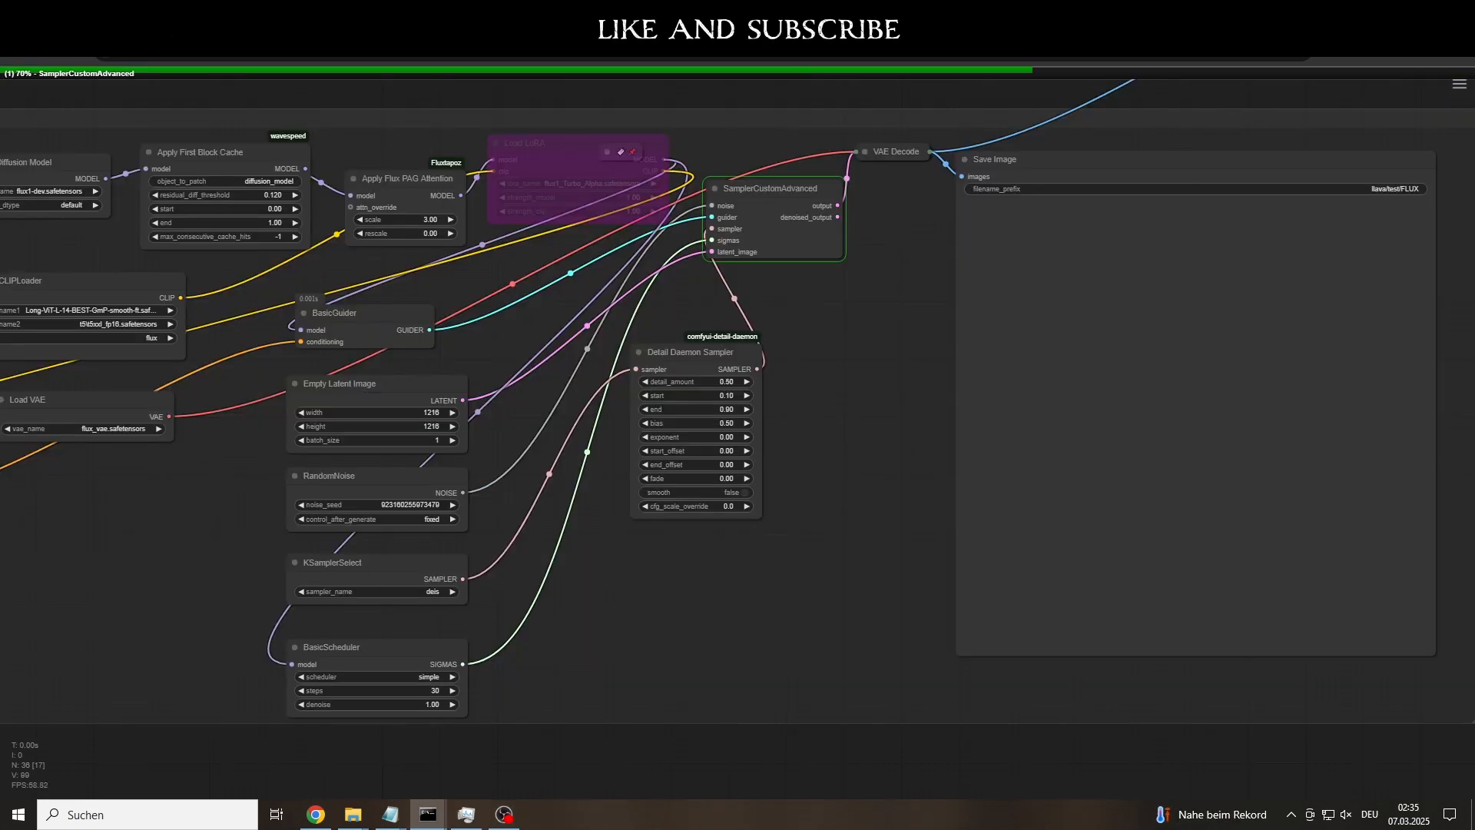
pyautogui.scroll(-1, 738, 400)
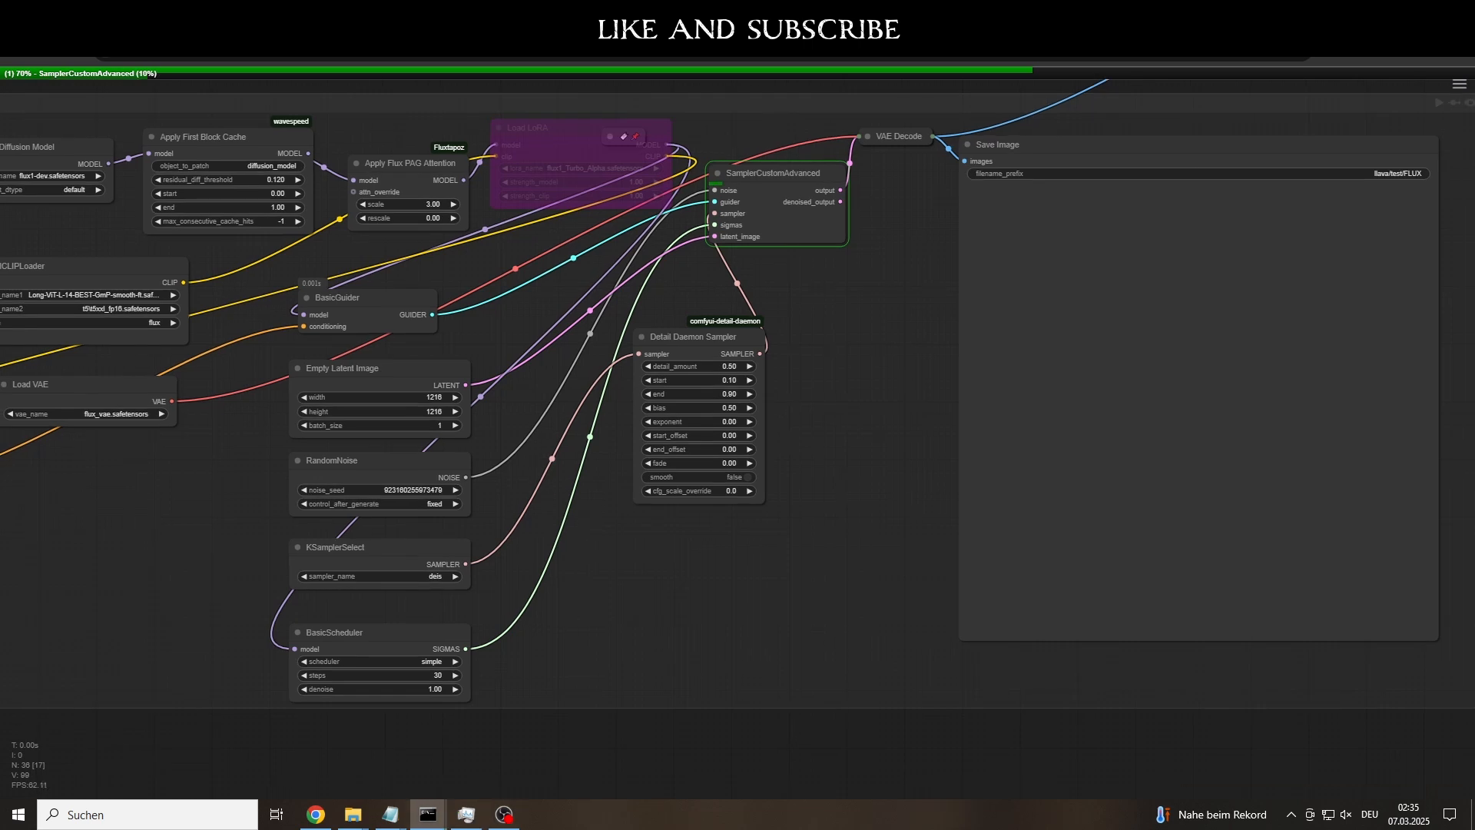